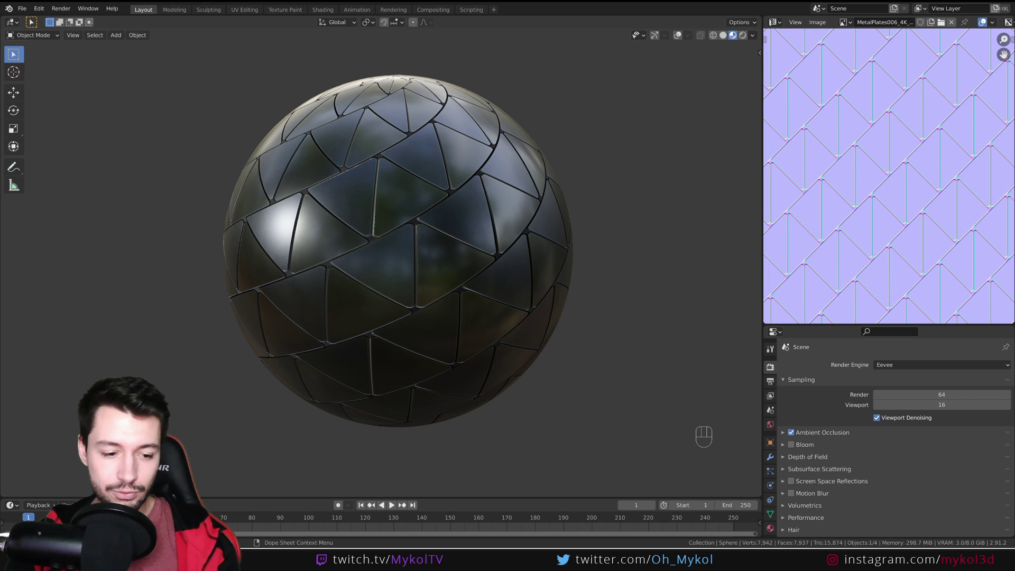
- Switch to the browser and examine the CC0 Textures home page's description of the library and its CC0 license
left_click(213, 508)
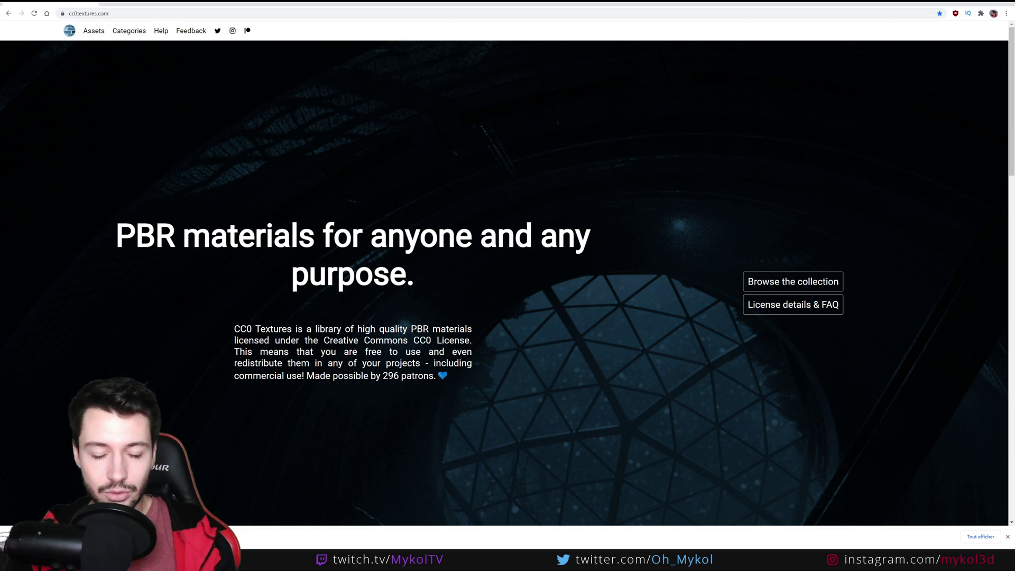
scroll(125, 288, "down", 2)
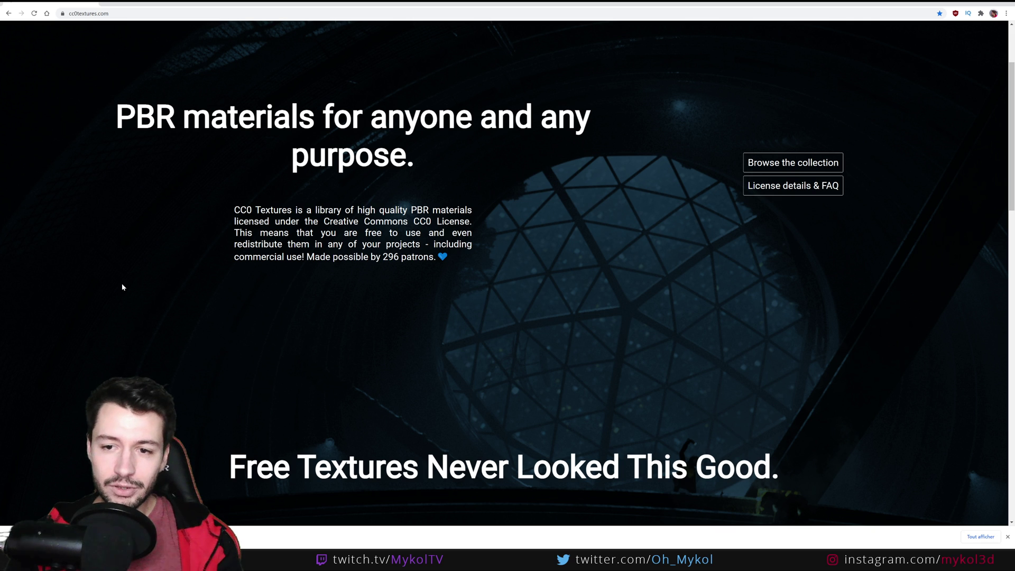
scroll(129, 288, "up", 2)
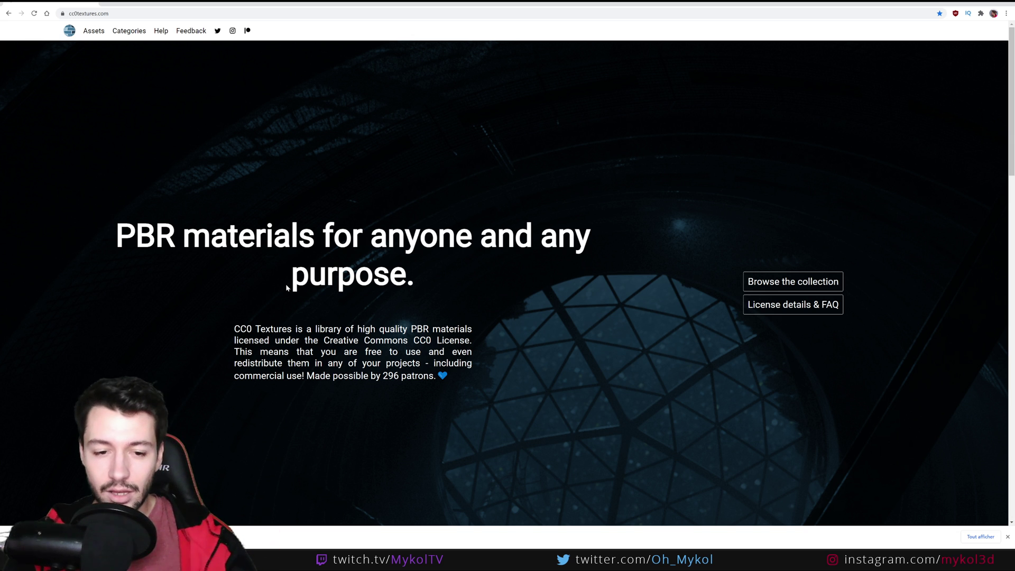
scroll(286, 287, "down", 3)
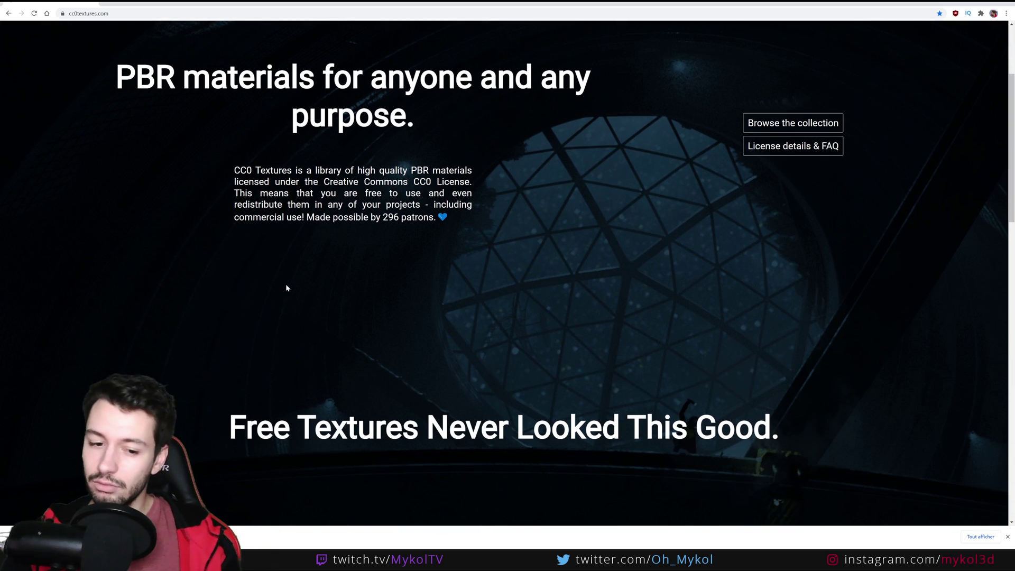
scroll(286, 287, "down", 5)
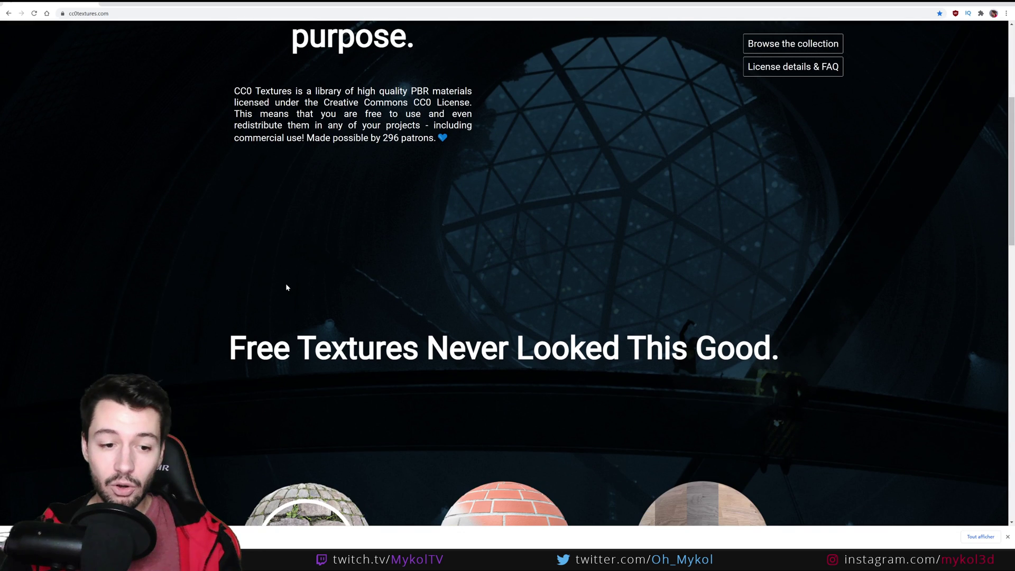
left_click_drag(230, 228, 419, 229)
scroll(403, 260, "up", 5)
scroll(403, 259, "up", 3)
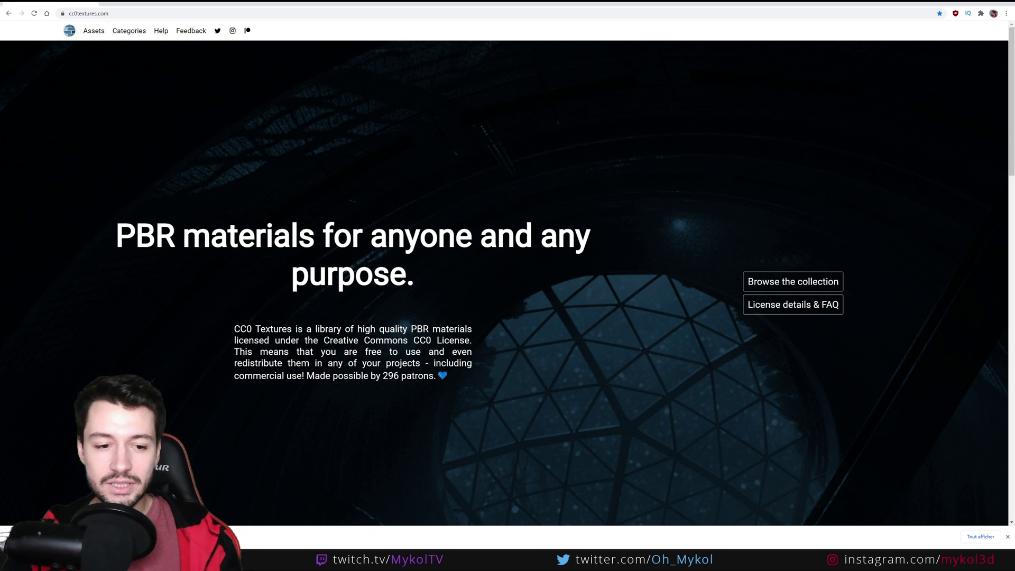
double_click(243, 329)
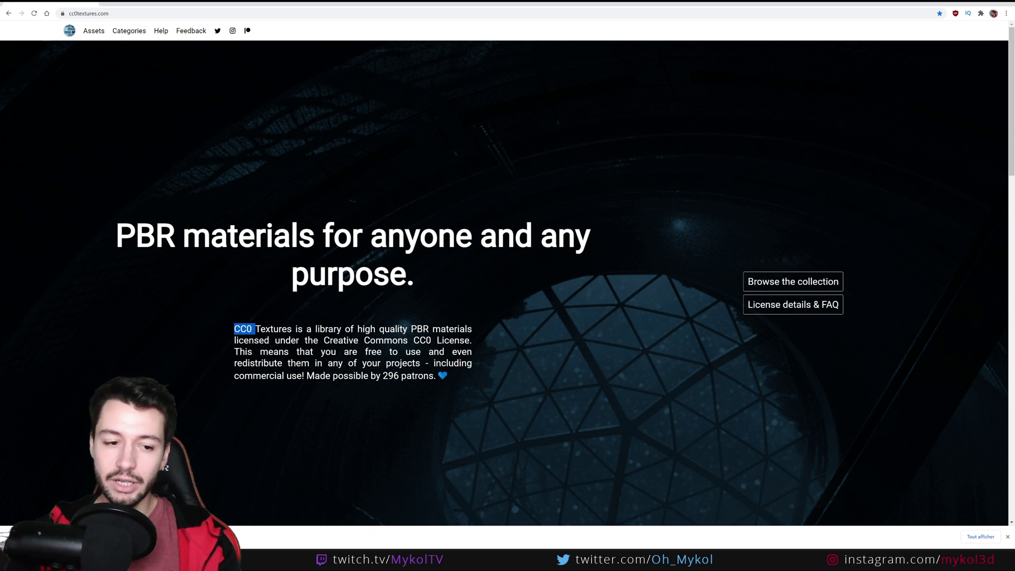
scroll(341, 331, "down", 4)
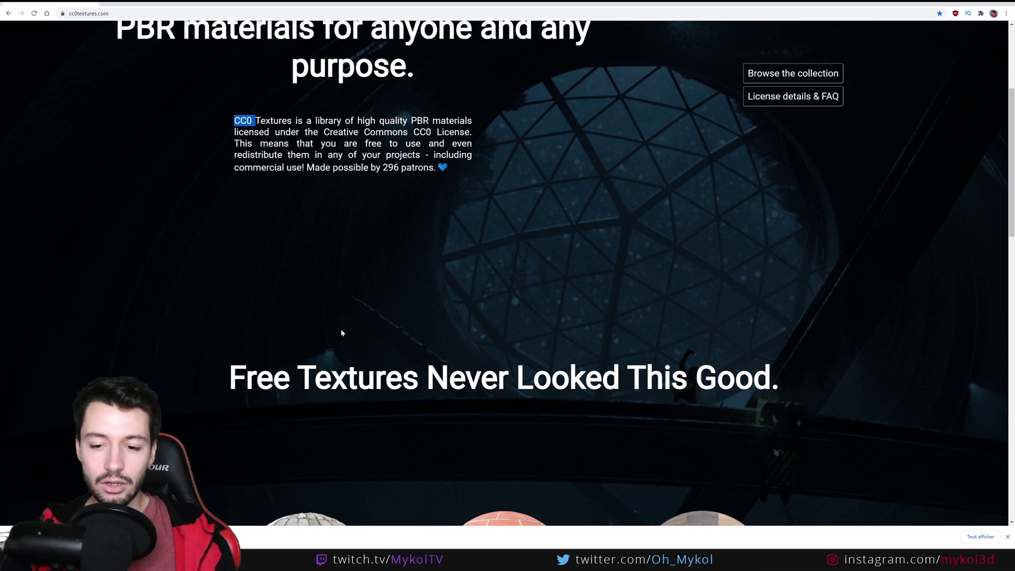
scroll(341, 331, "down", 2)
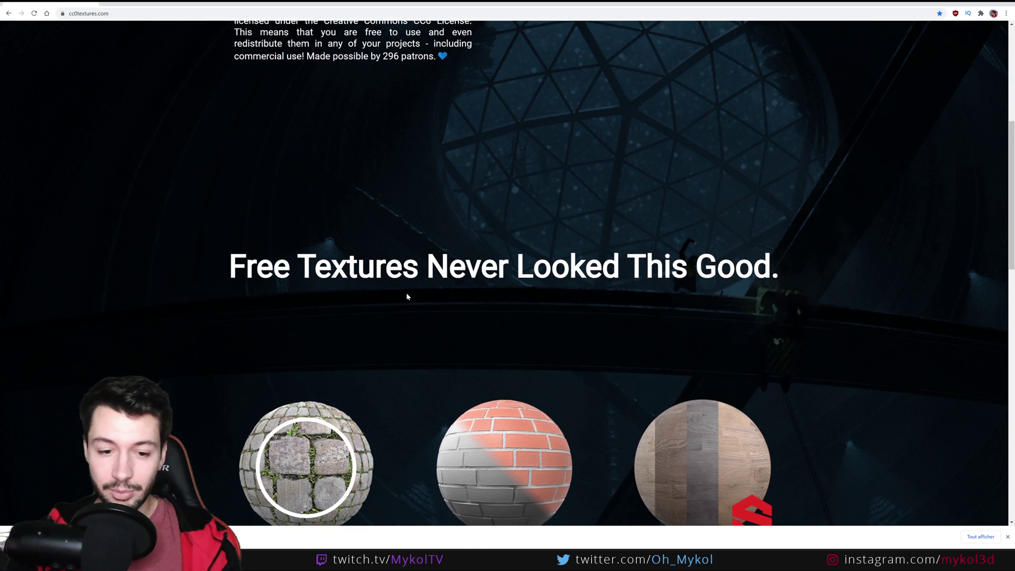
- Examine the home page's feature notes on texture resolution and seamless tiling
scroll(408, 295, "down", 4)
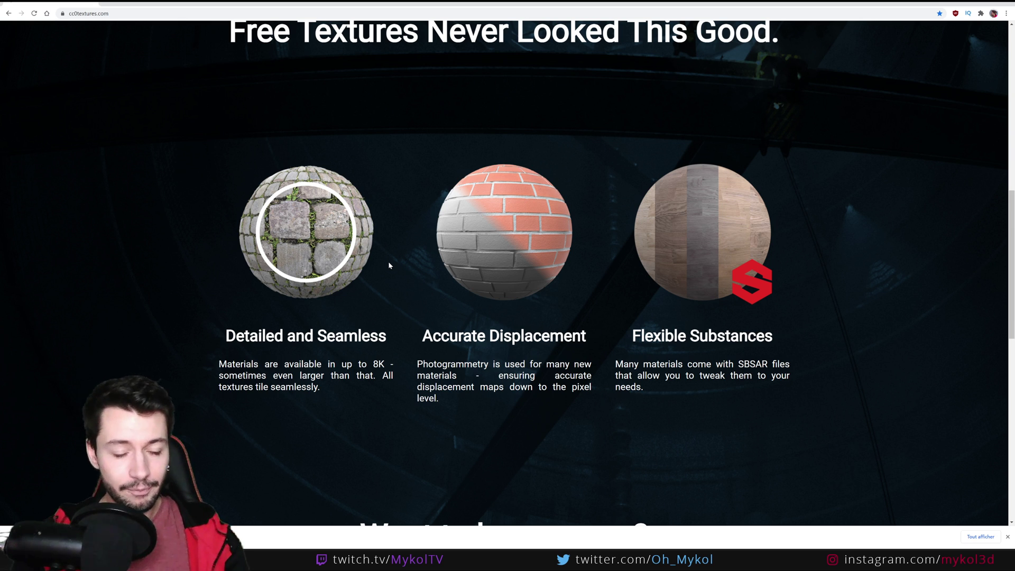
left_click_drag(373, 364, 378, 364)
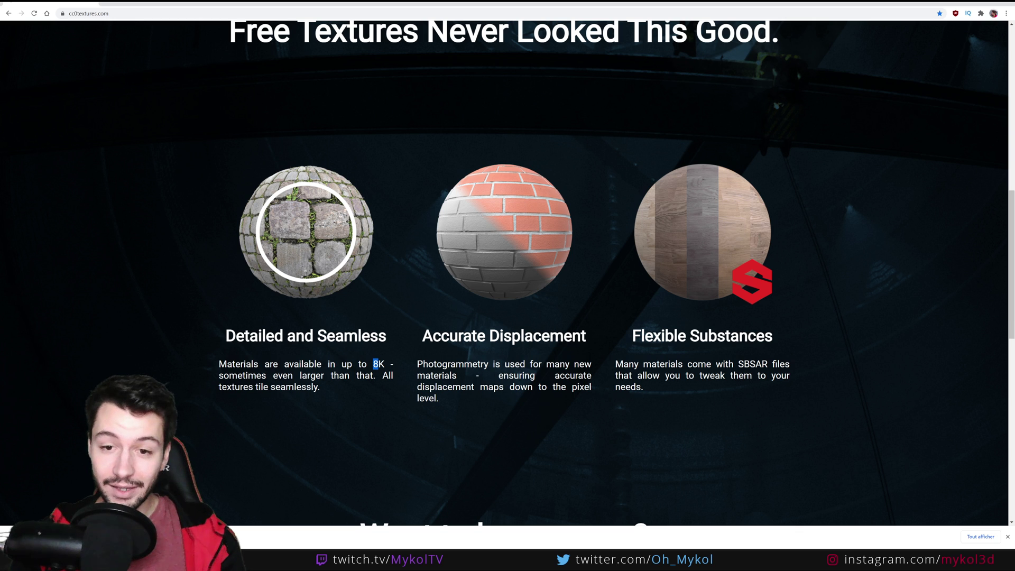
left_click(381, 364)
scroll(384, 364, "down", 1)
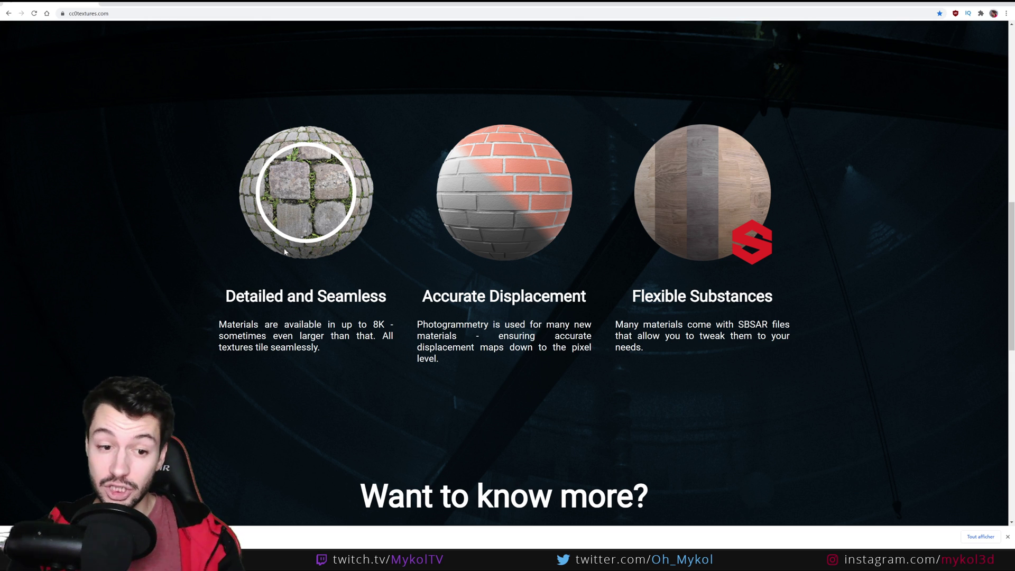
double_click(379, 324)
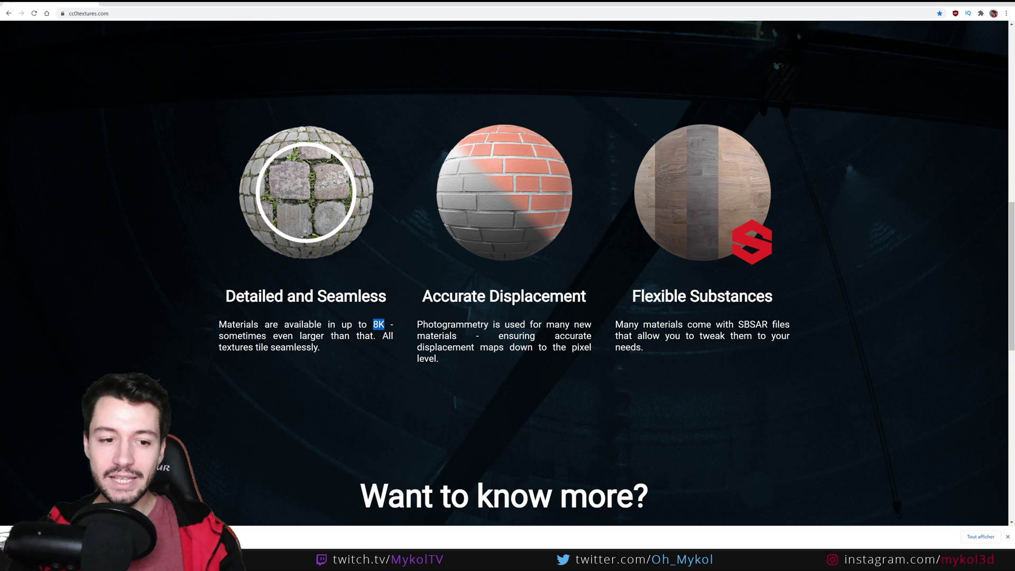
double_click(352, 296)
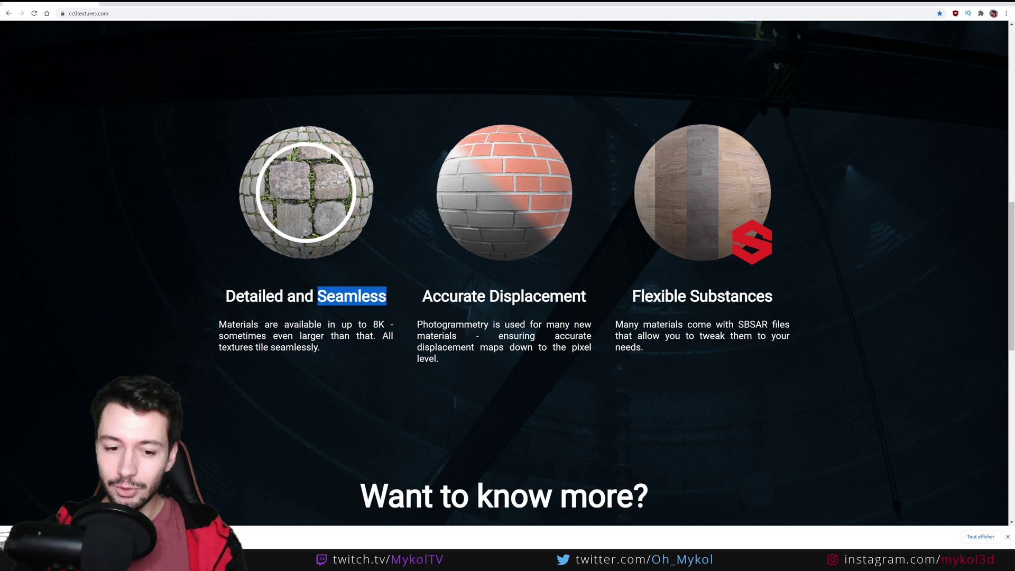
left_click(336, 309)
left_click_drag(327, 296, 361, 296)
left_click(361, 297)
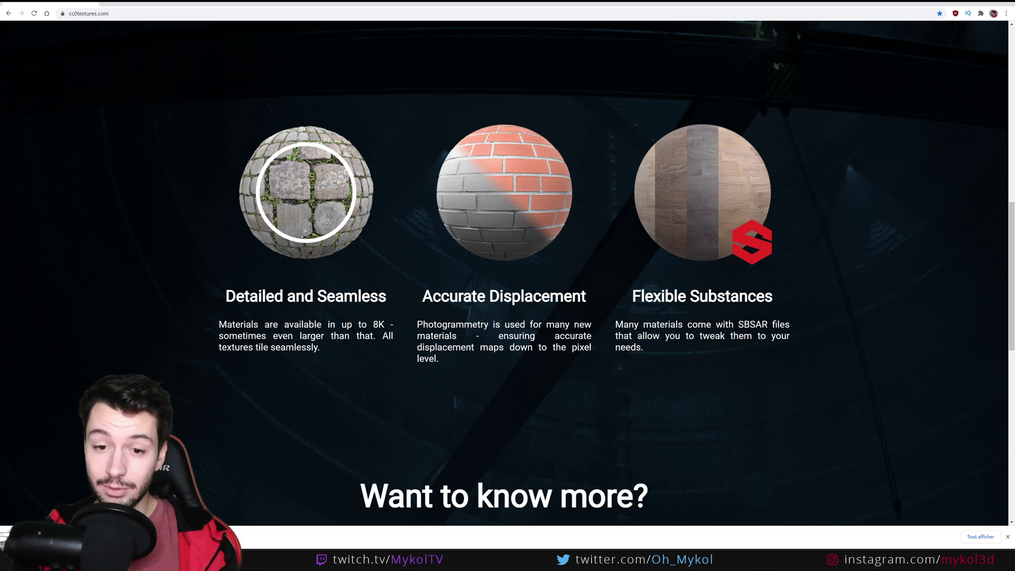
- Open the CC0 Textures asset collection sorted by popularity and look through the available materials
scroll(357, 313, "up", 10)
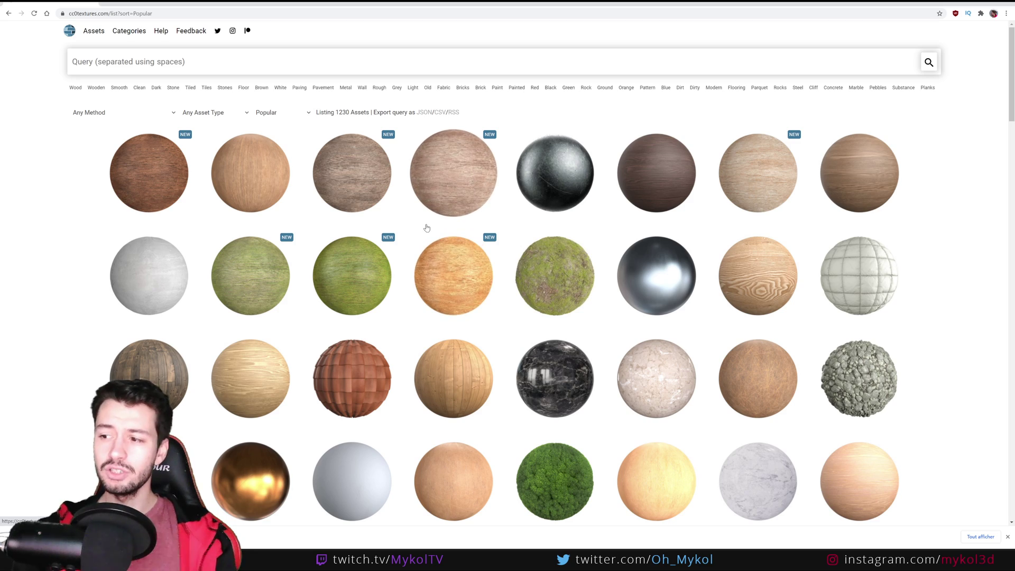
scroll(263, 308, "down", 20)
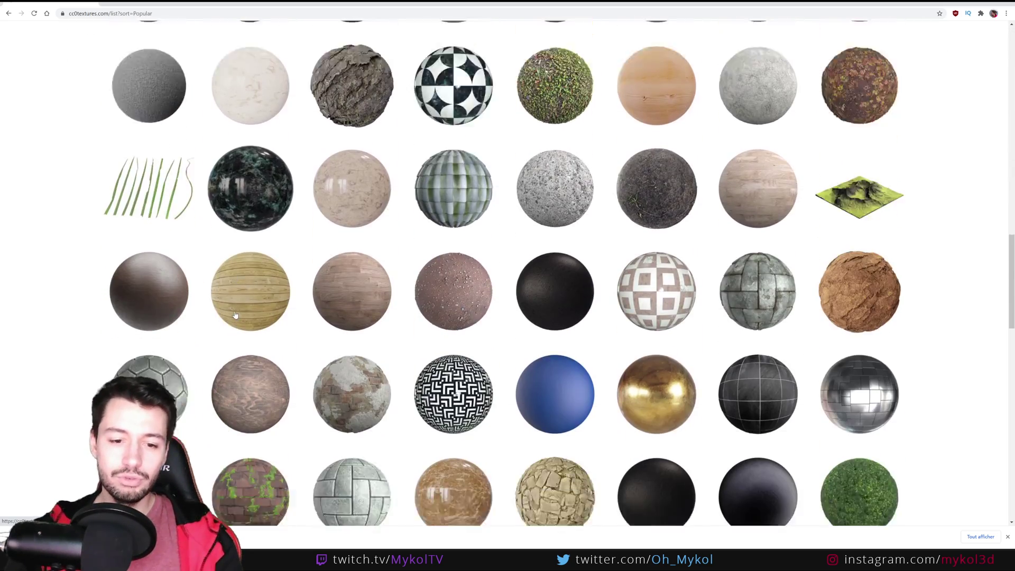
scroll(237, 317, "down", 10)
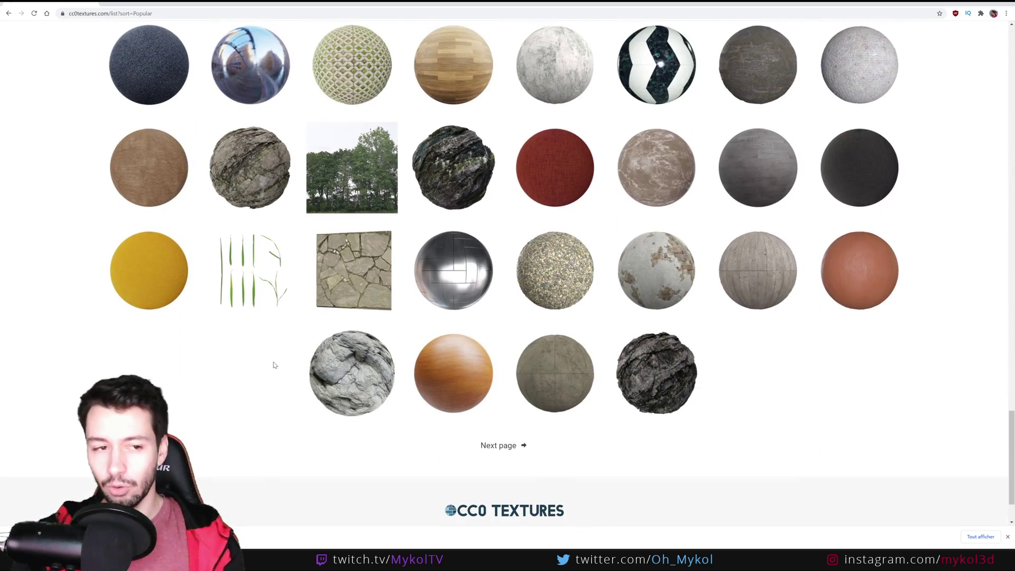
scroll(273, 364, "up", 6)
scroll(274, 364, "up", 20)
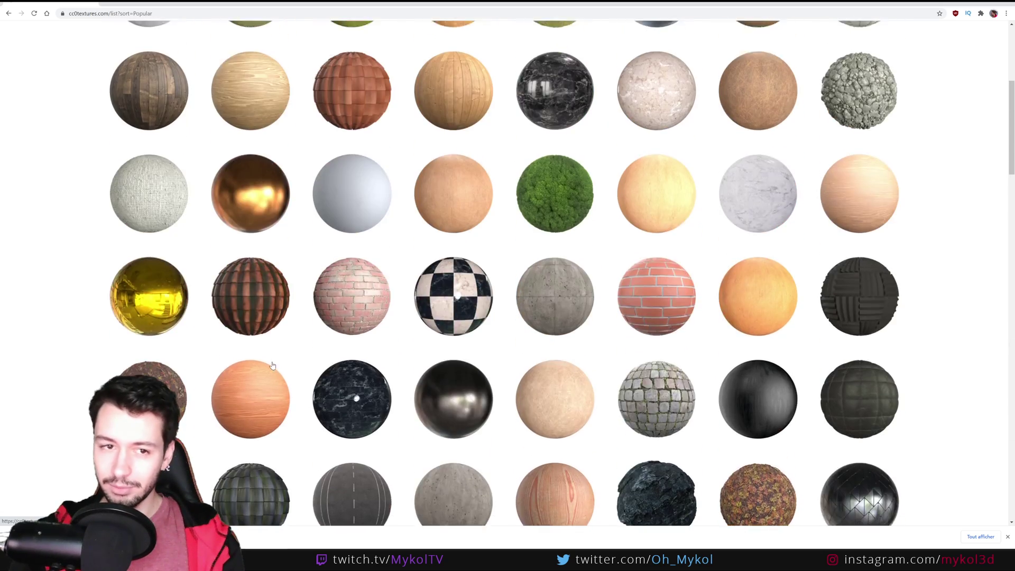
scroll(272, 366, "up", 1)
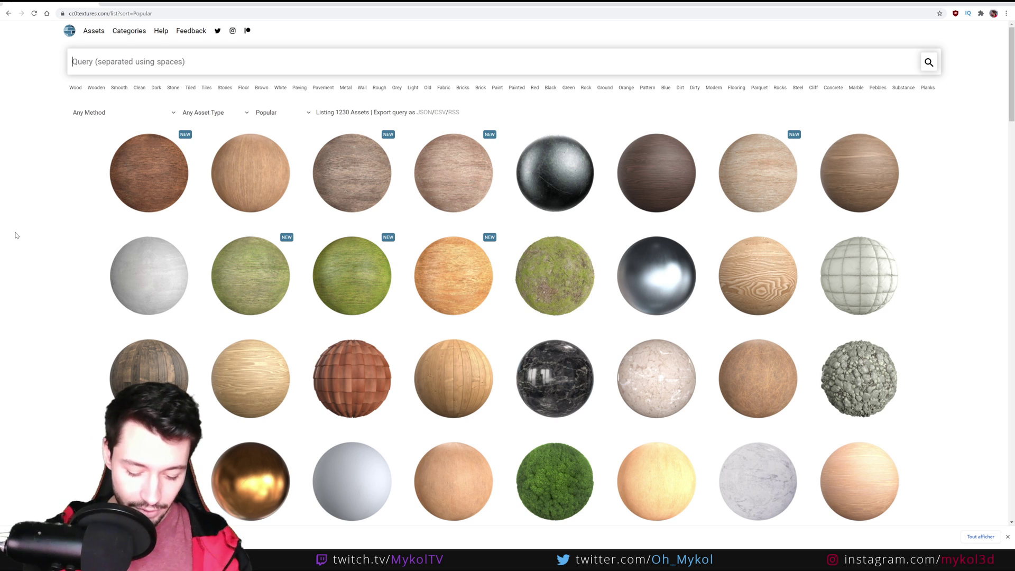
- Search the asset library for "bois" and replace the query with "wood"
type("bois")
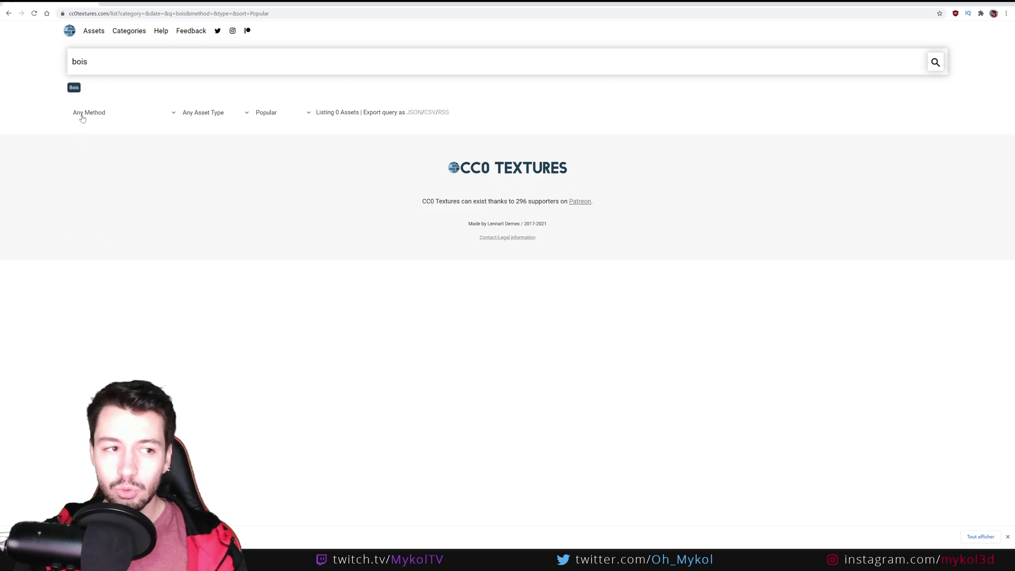
left_click_drag(93, 61, 1, 65)
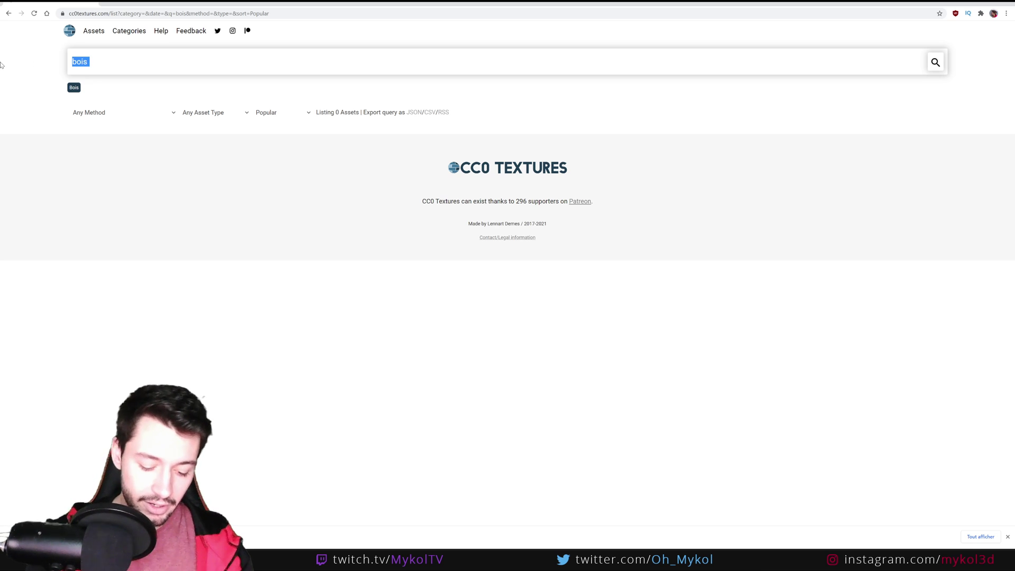
type("wood")
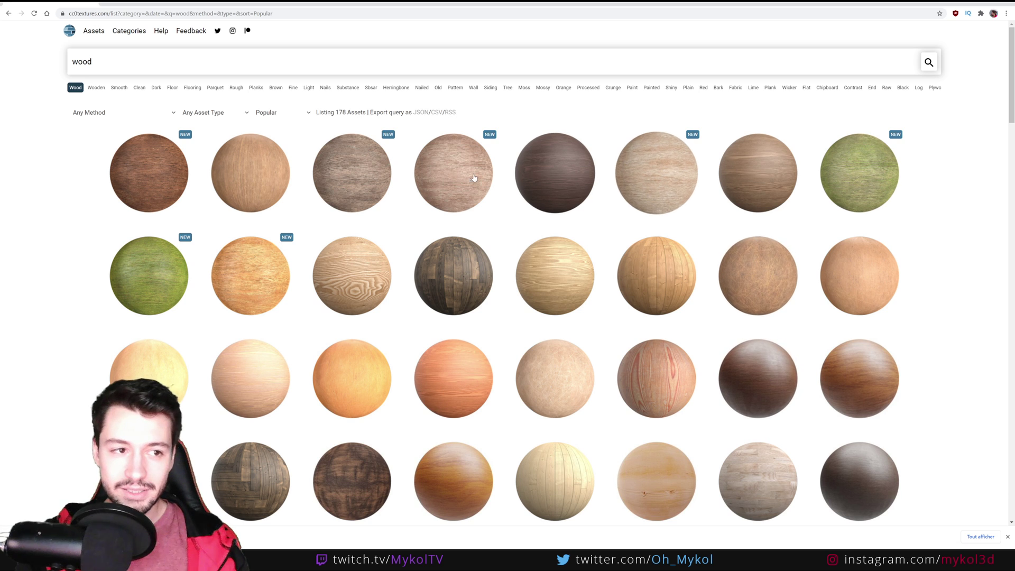
- View the overview of asset categories and pick the Wood category
left_click(127, 33)
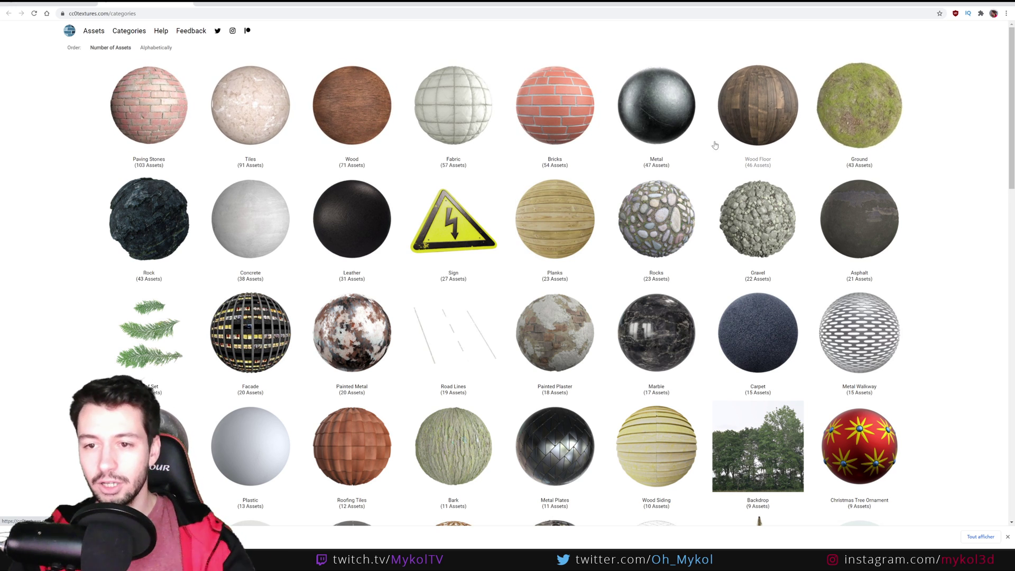
left_click(352, 117)
- Search the asset library for "metal" and open the MetalPlates006 material page
left_click_drag(89, 62, 3, 78)
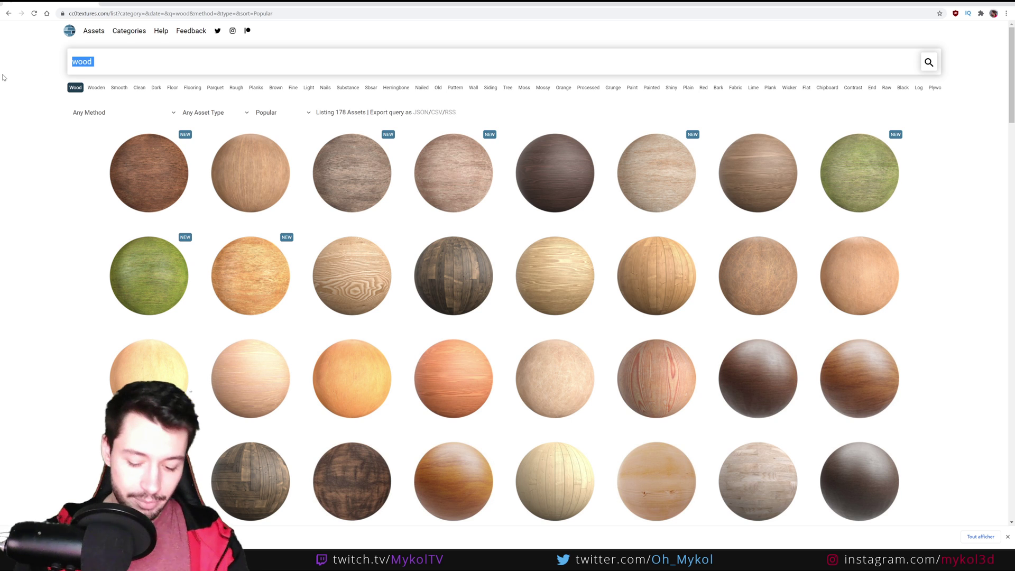
type("metal")
key("Return")
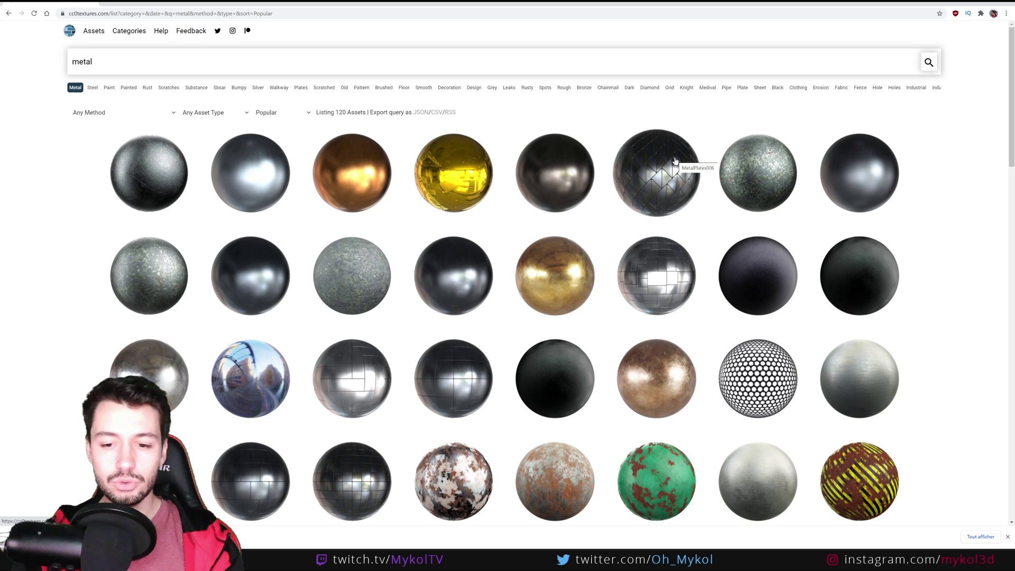
left_click(675, 160)
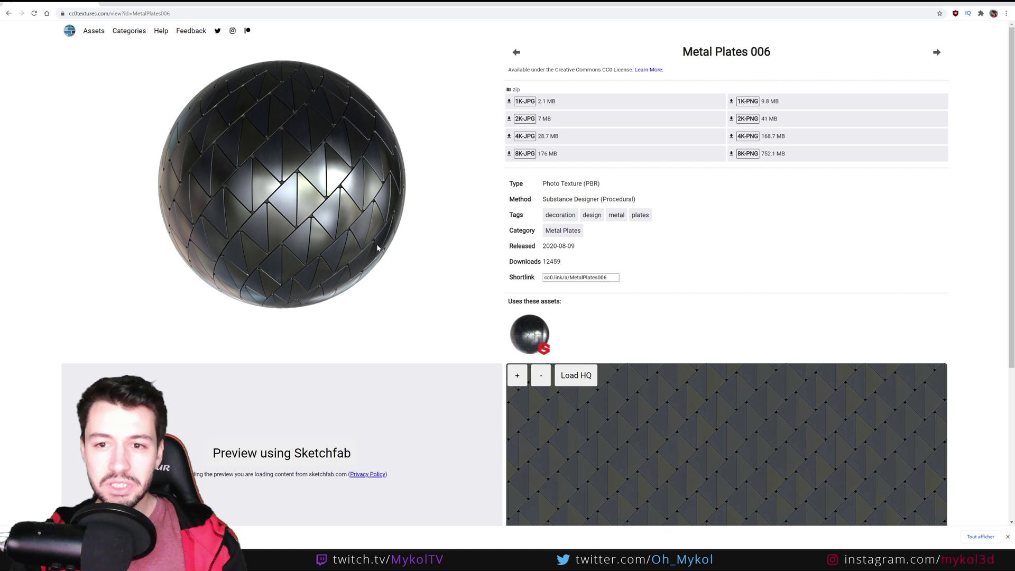
- Examine the Metal Plates 006 page, loading the high-quality texture preview and checking the related assets and Sketchfab preview area
scroll(377, 246, "down", 4)
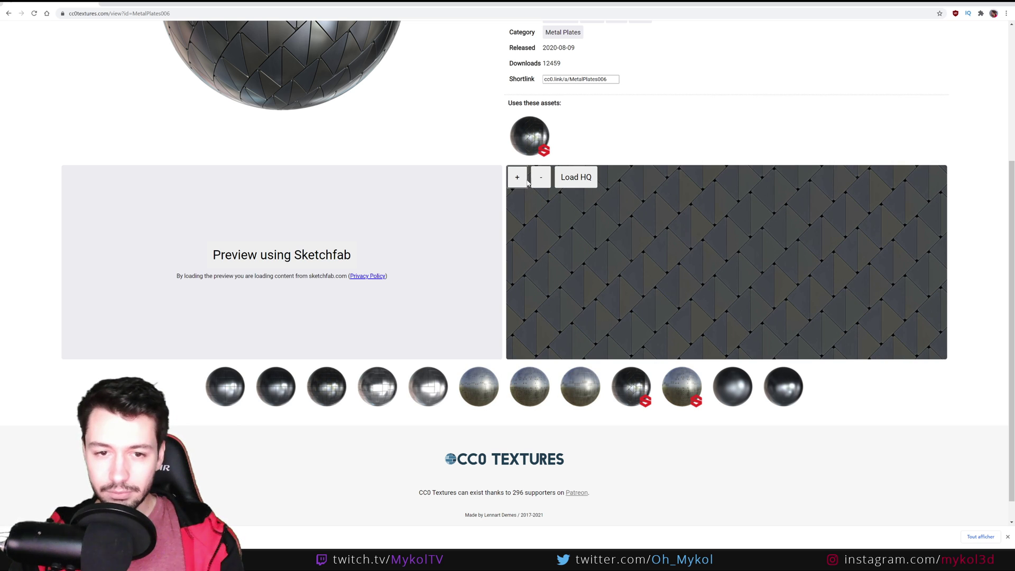
left_click(577, 180)
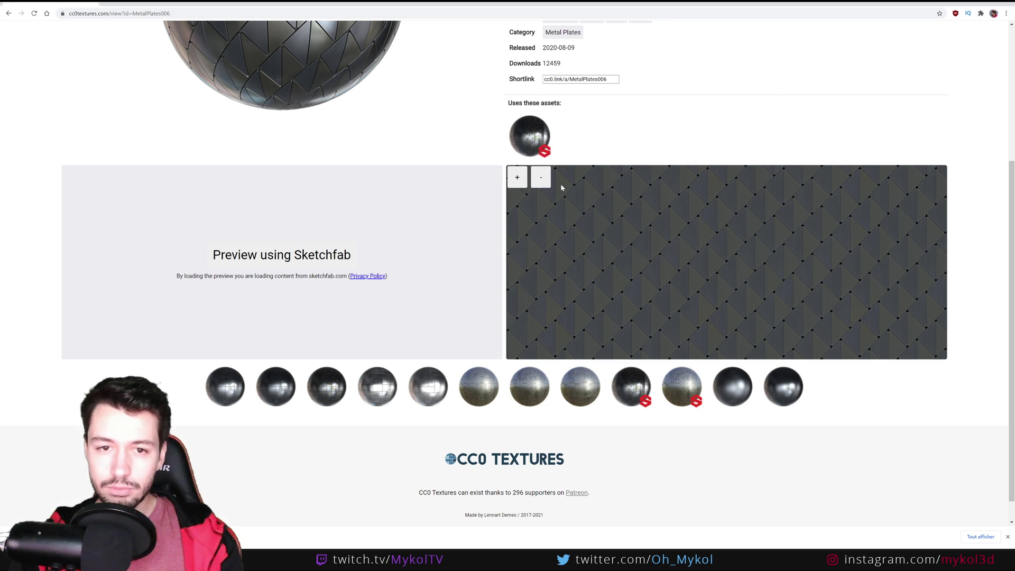
scroll(561, 185, "up", 2)
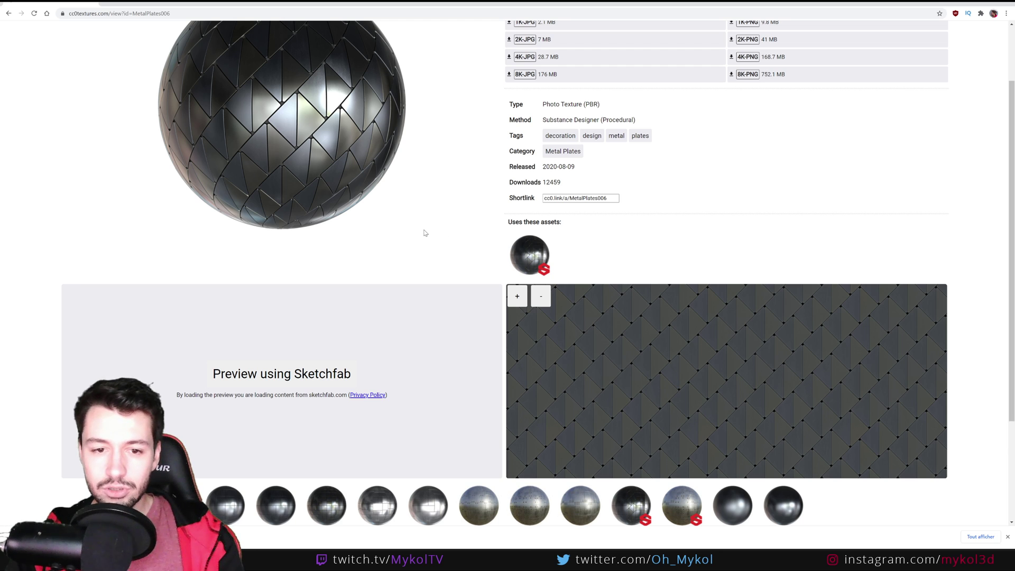
scroll(426, 231, "up", 1)
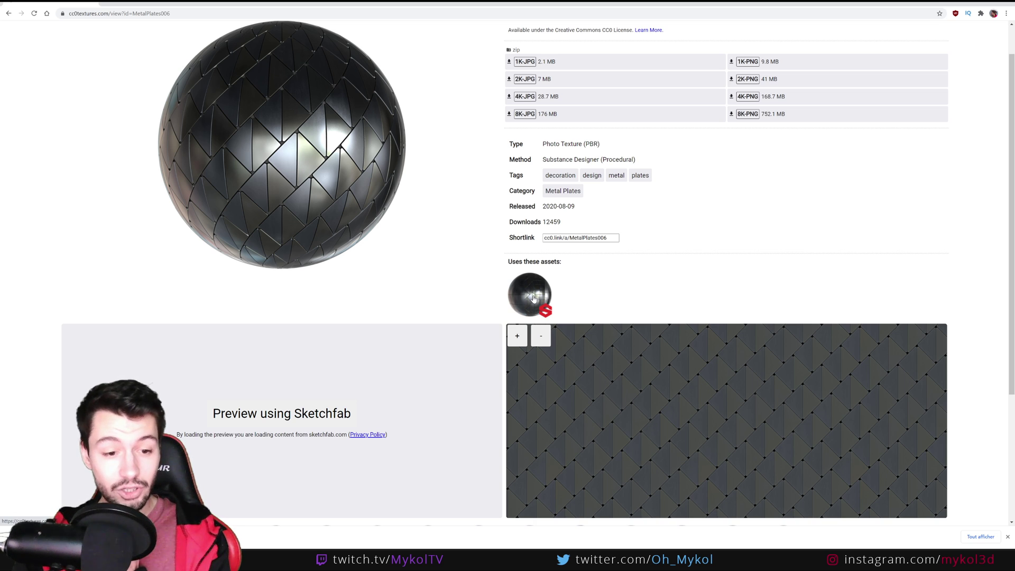
scroll(266, 249, "down", 3)
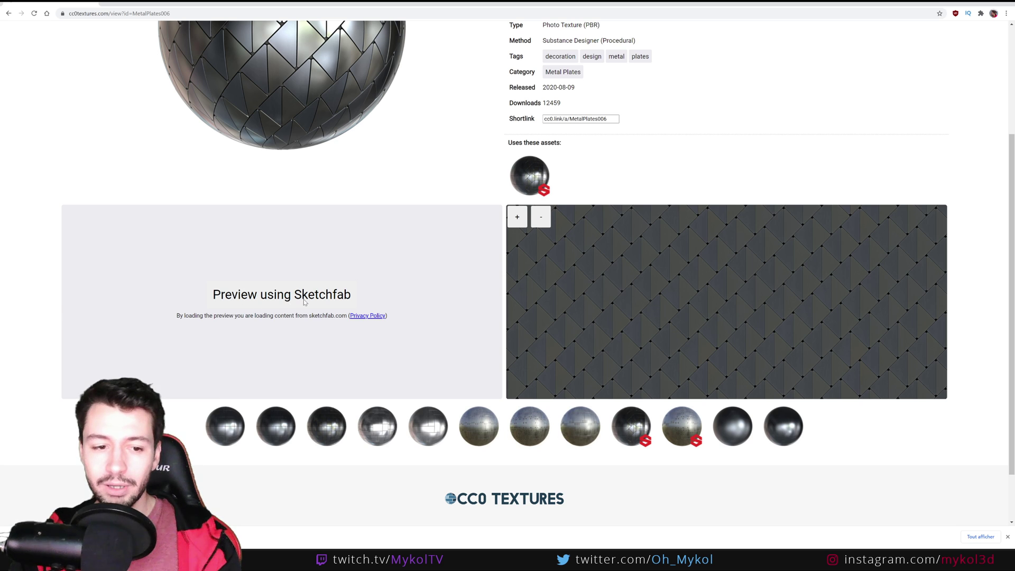
scroll(312, 301, "up", 3)
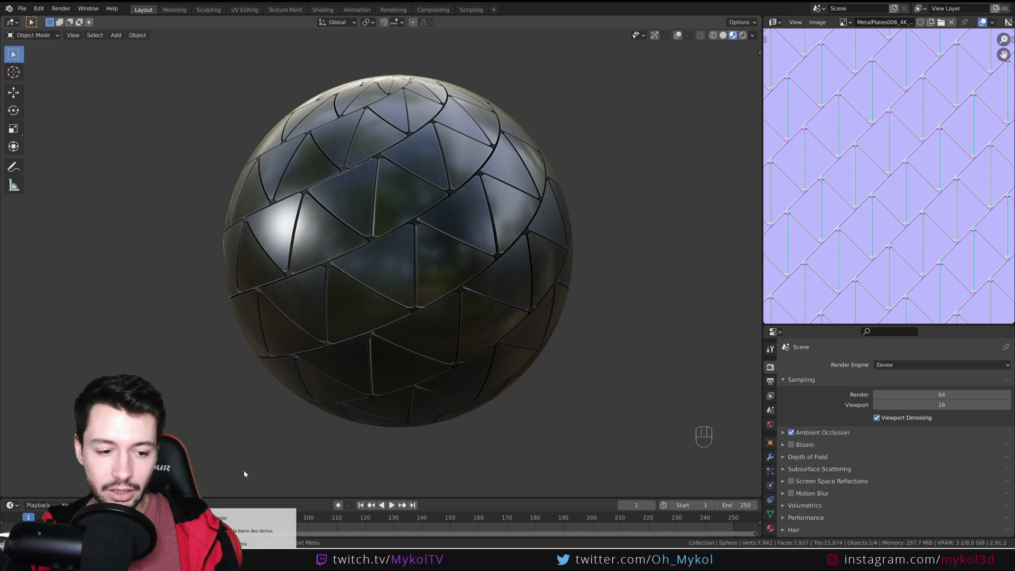
- Switch to Blender and launch a second, new Blender instance
right_click(232, 560)
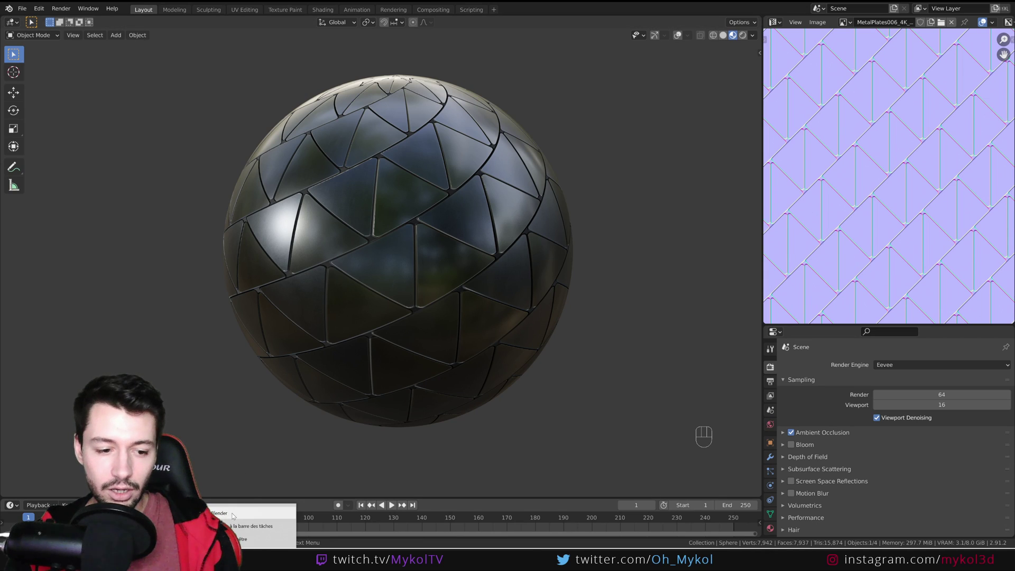
left_click(233, 514)
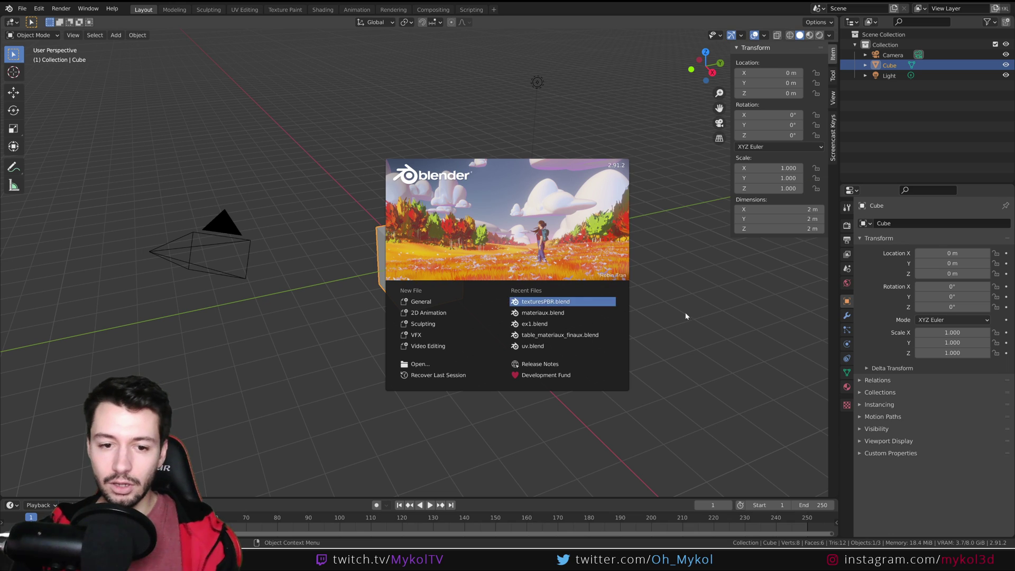
- Dismiss the splash screen and enable the Screencast Keys display for the viewport
left_click(686, 316)
left_click(833, 138)
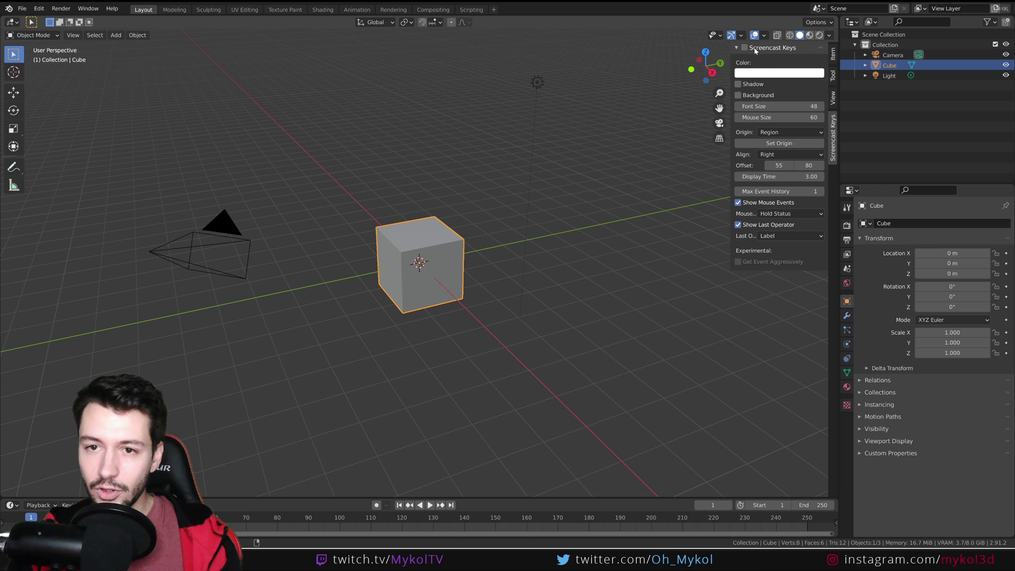
left_click(833, 52)
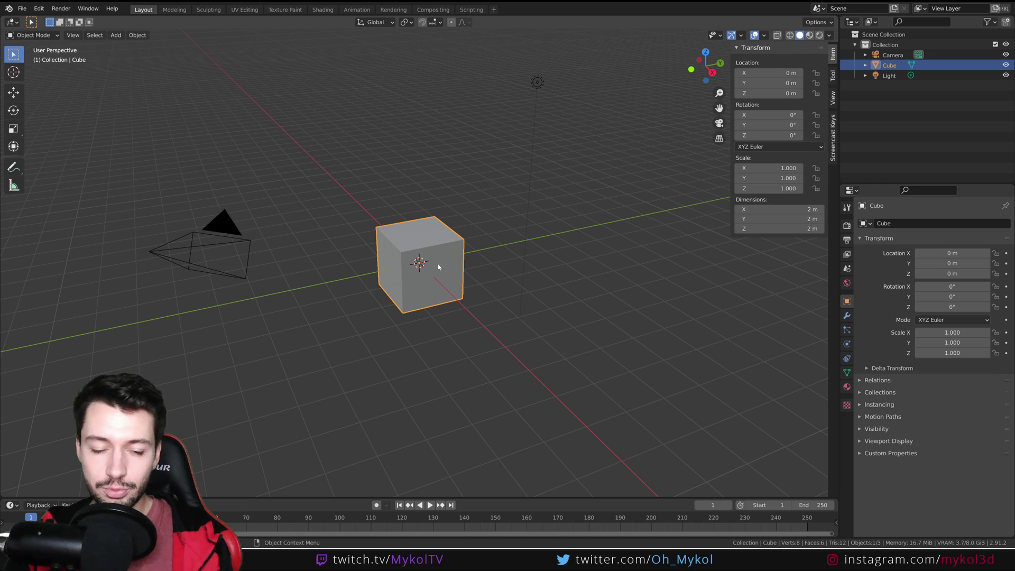
- Delete the default cube and add a plane mesh in its place
key("Delete")
key("shift+a")
mouse_move(443, 263)
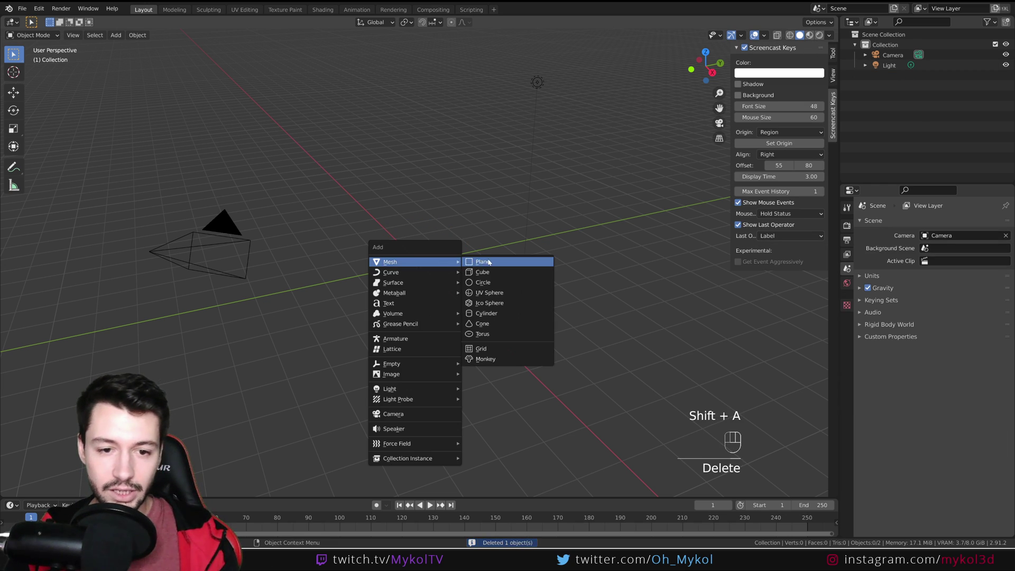
left_click(487, 264)
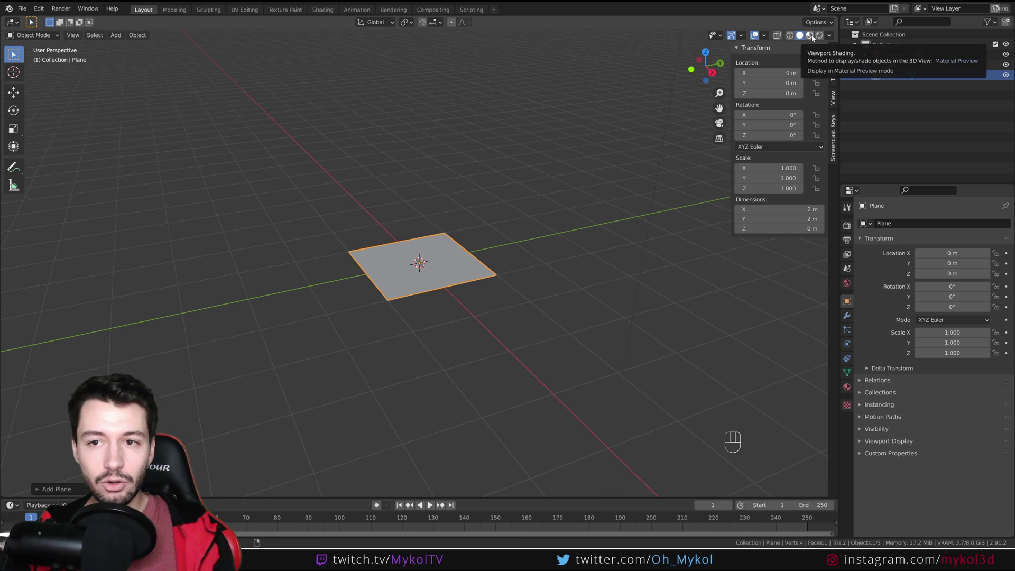
- Switch the viewport shading to Material Preview and give the plane a new material
mouse_move(418, 293)
middle_mouse_down()
mouse_move(549, 324)
mouse_move(486, 330)
middle_mouse_up()
scroll(528, 331, "up", 3)
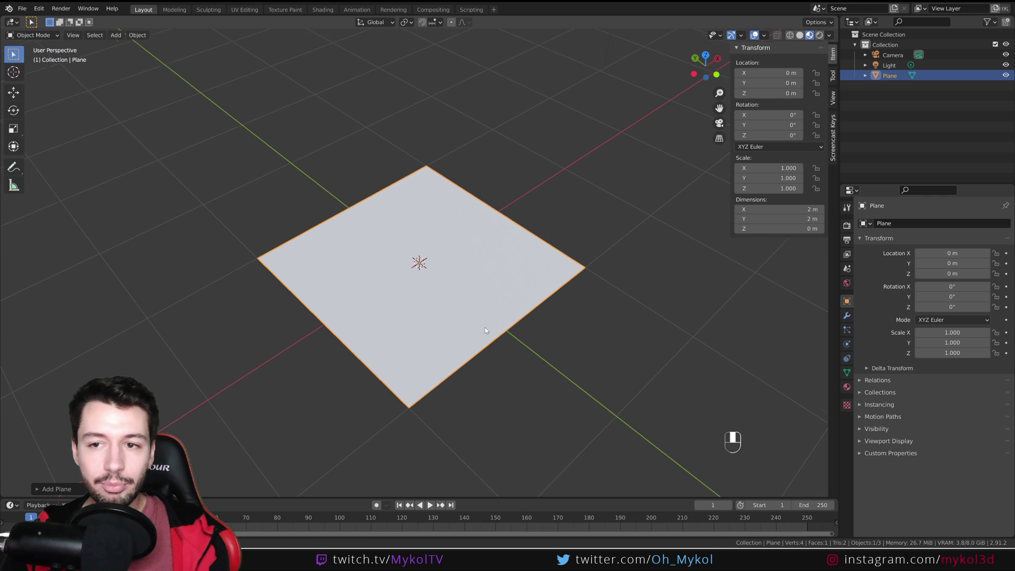
left_click(847, 388)
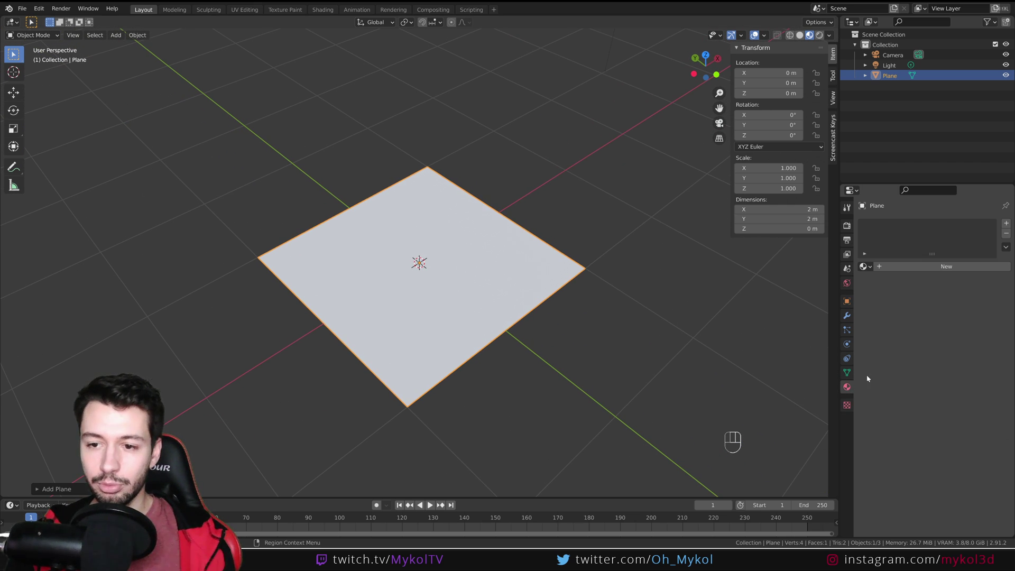
left_click(922, 269)
- Widen the Outliner and Properties areas, enlarge the Outliner's height, and turn it into a Shader Editor with its sidebar hidden
left_click_drag(838, 142, 650, 144)
left_click_drag(735, 183, 735, 293)
left_click(663, 24)
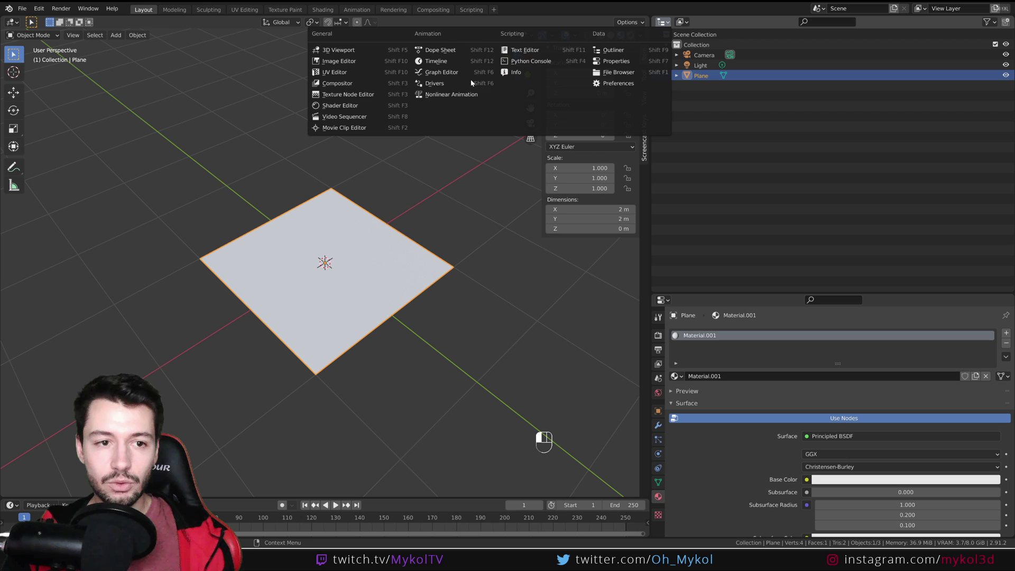
left_click(340, 105)
key("Home")
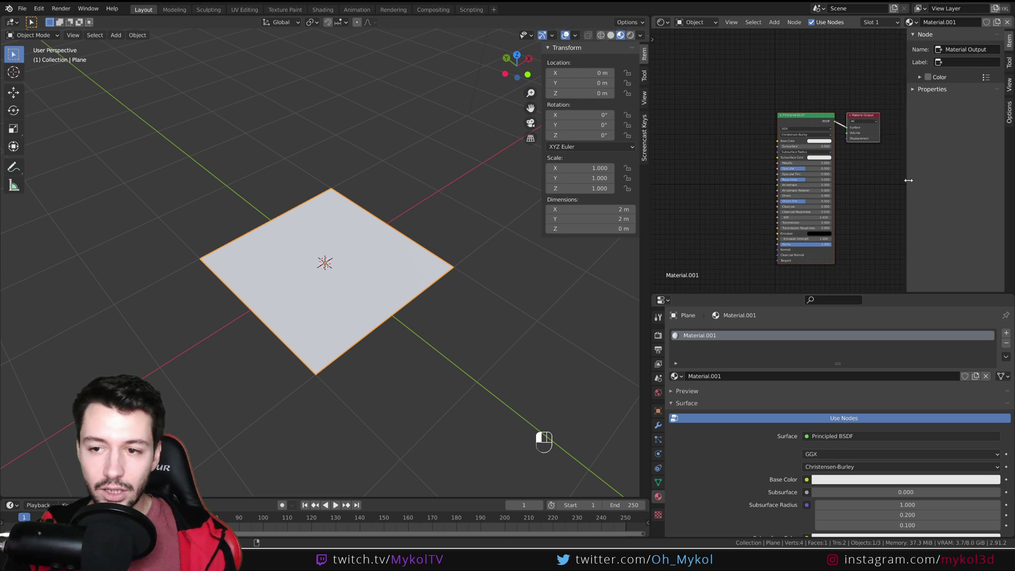
key("n")
scroll(895, 174, "up", 4)
scroll(894, 174, "down", 4)
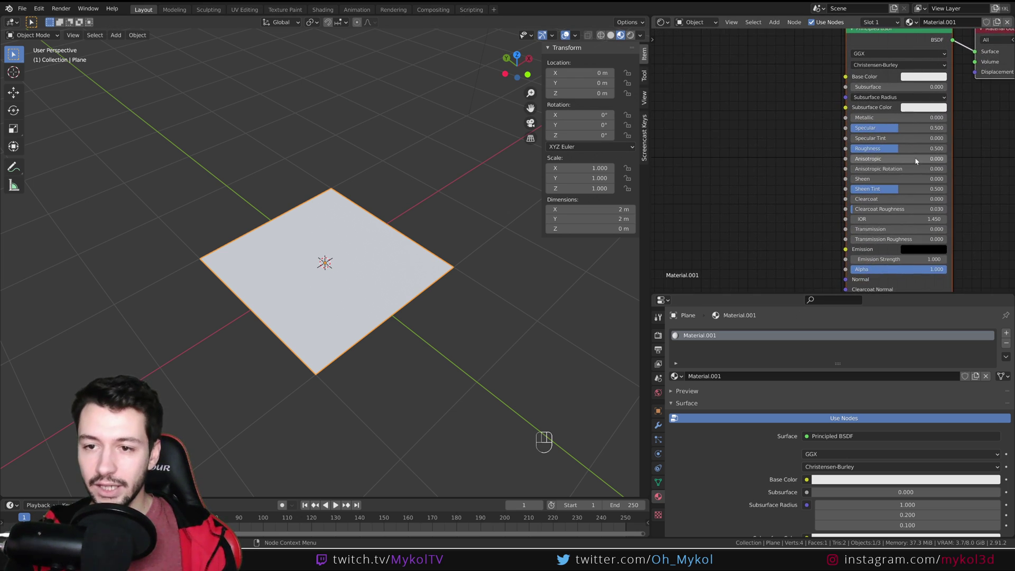
left_click_drag(884, 184, 933, 158)
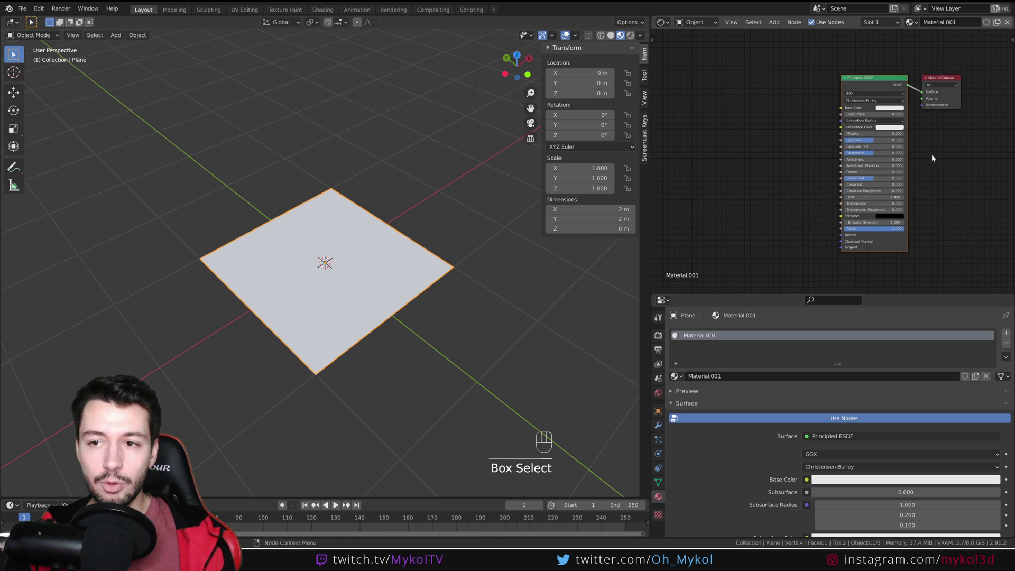
left_click(948, 81)
left_click_drag(823, 55, 656, 263)
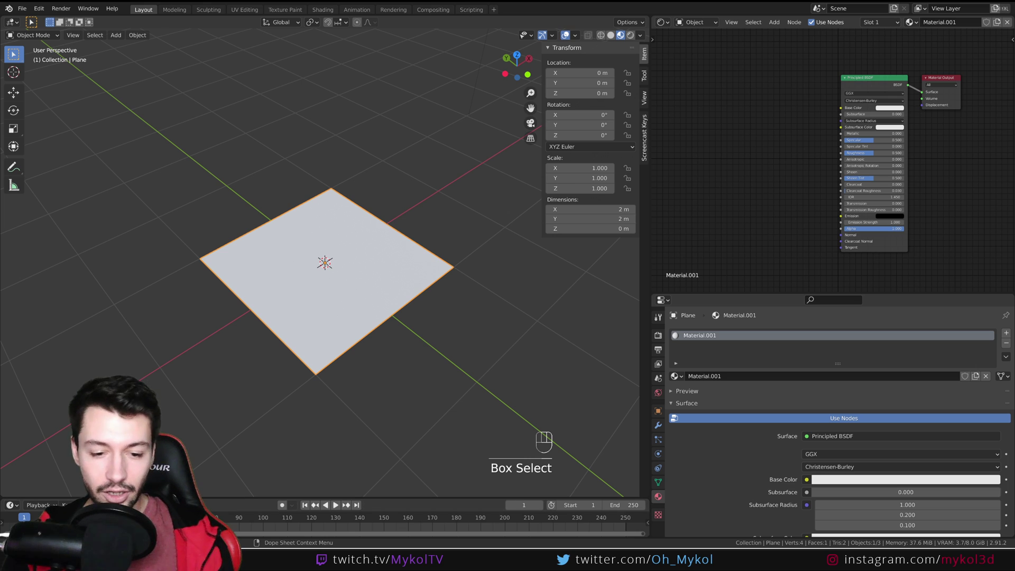
- Bring up the MetalPlates006_4K-JPG folder over the viewport and view the Color texture in an enlarged image window
left_click(153, 560)
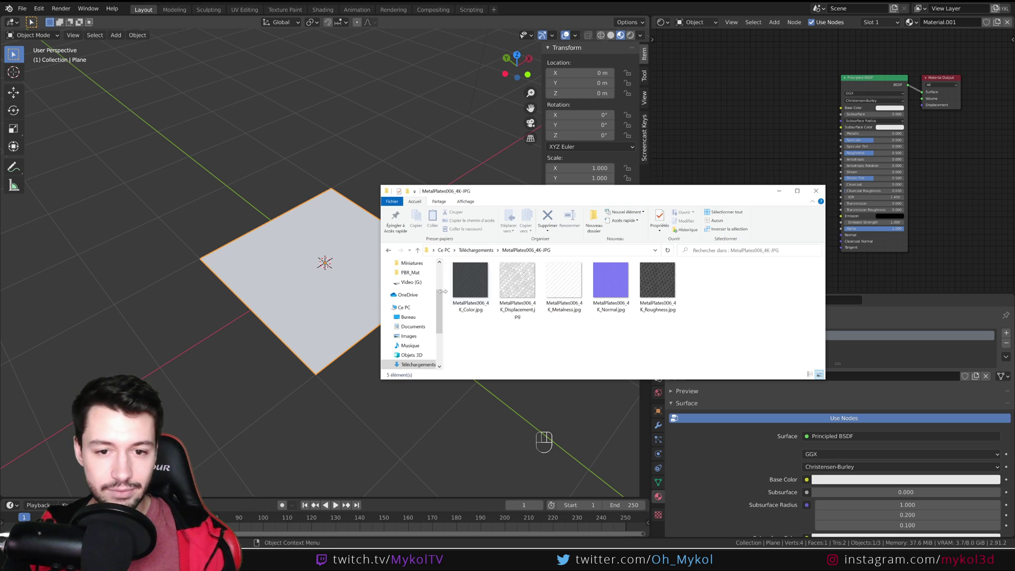
left_click_drag(542, 196, 215, 143)
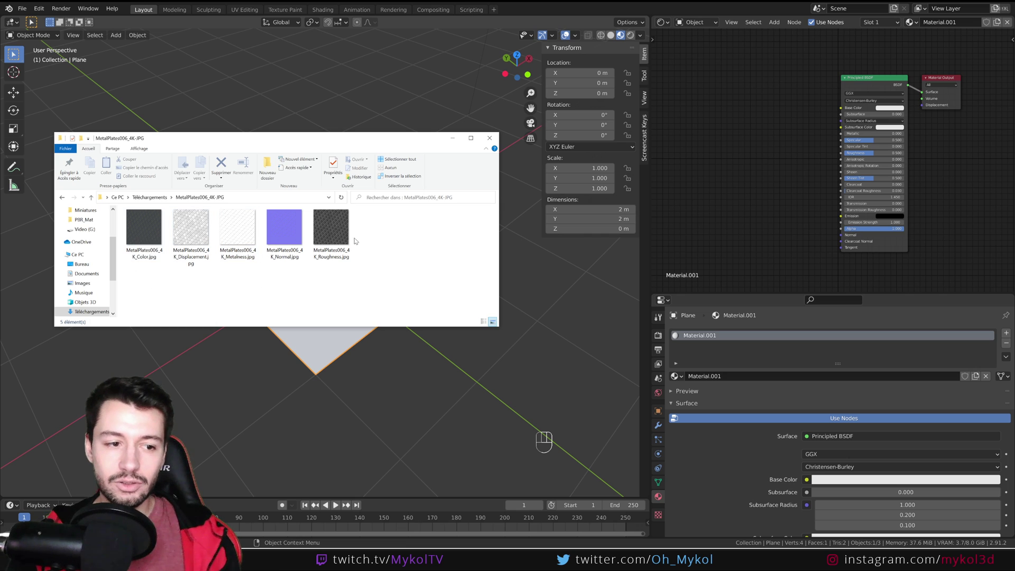
double_click(144, 232)
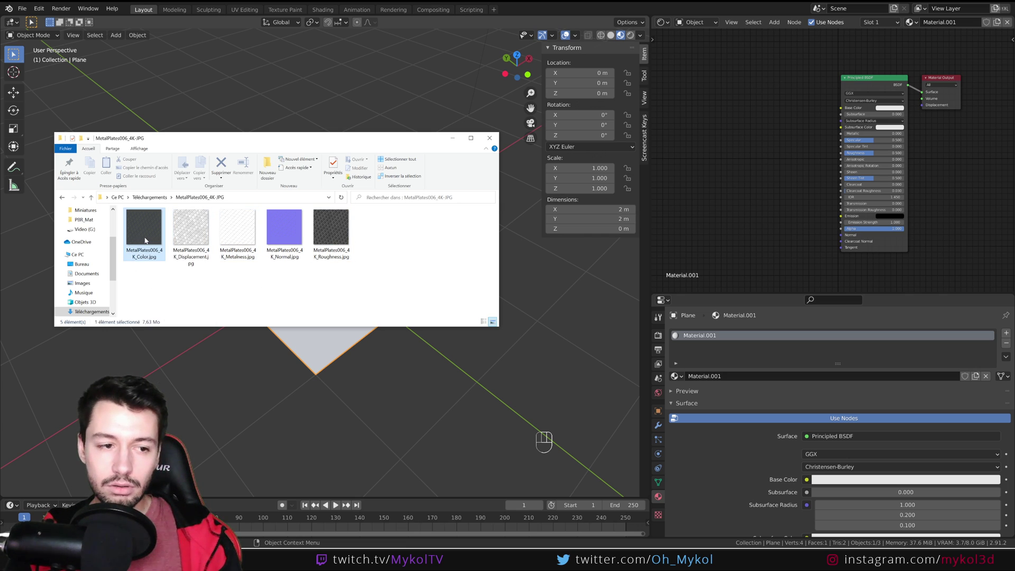
left_click_drag(396, 156, 317, 87)
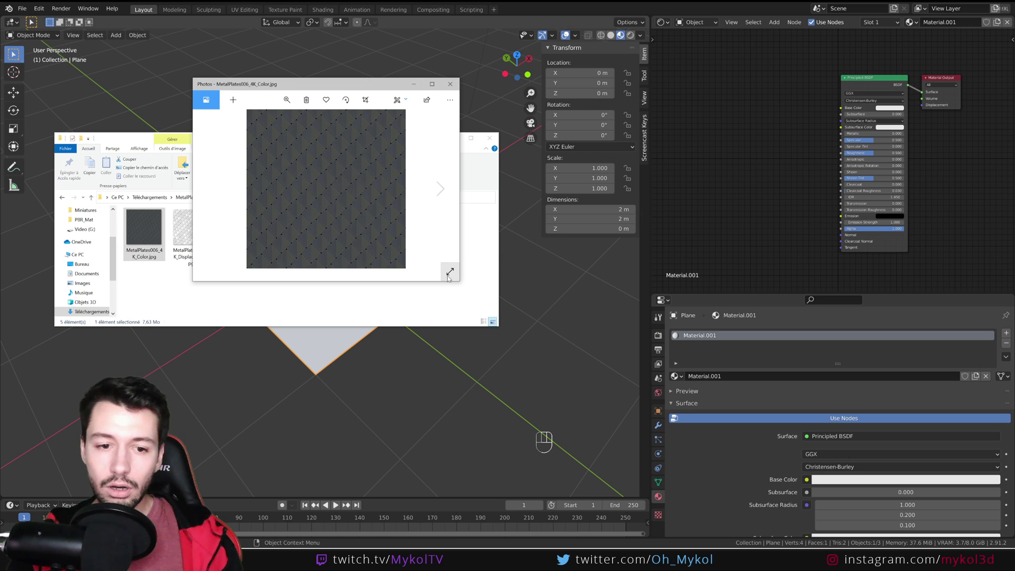
left_click_drag(495, 292, 582, 431)
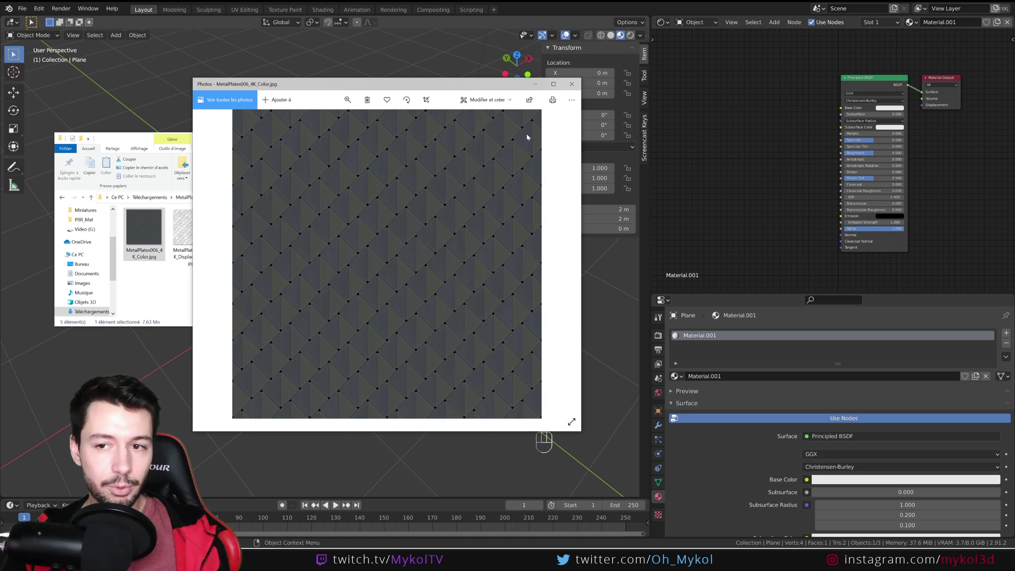
left_click(572, 83)
- View the MetalPlates006_4K_Displacement.jpg texture and delete that file from the folder
double_click(191, 228)
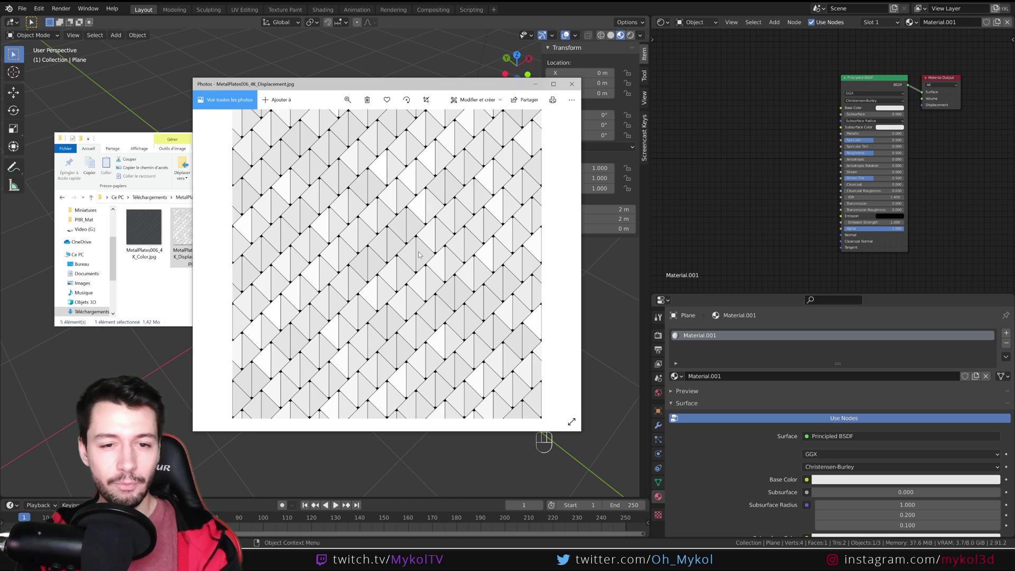
left_click(572, 83)
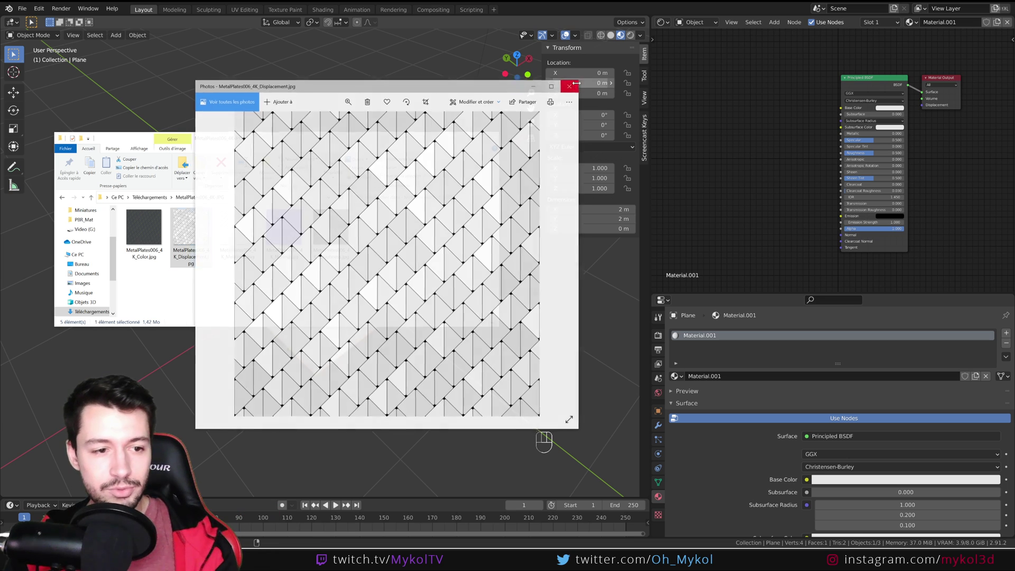
key("Delete")
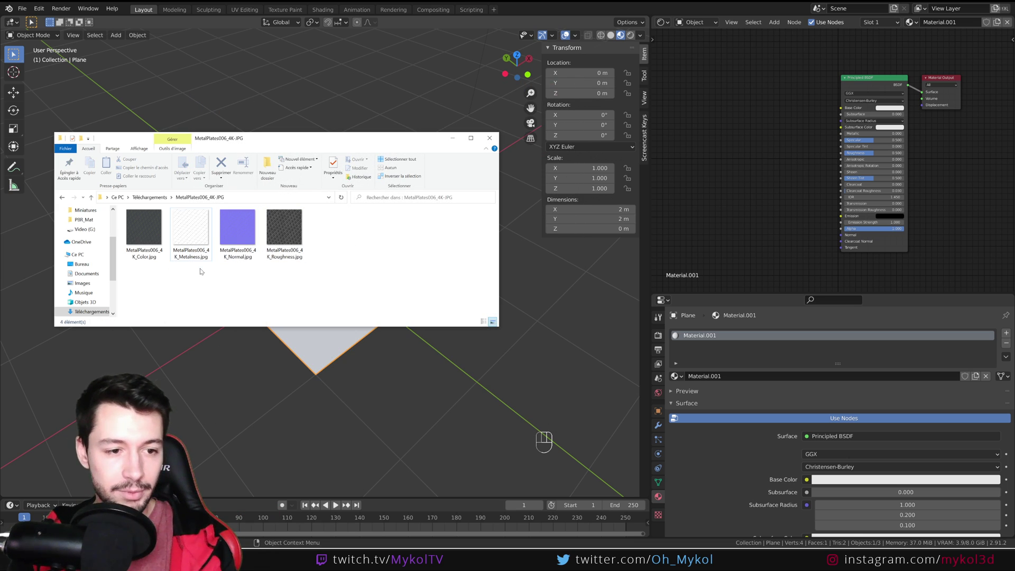
- View the Metalness, Roughness and Normal textures of MetalPlates006 one after another
double_click(203, 230)
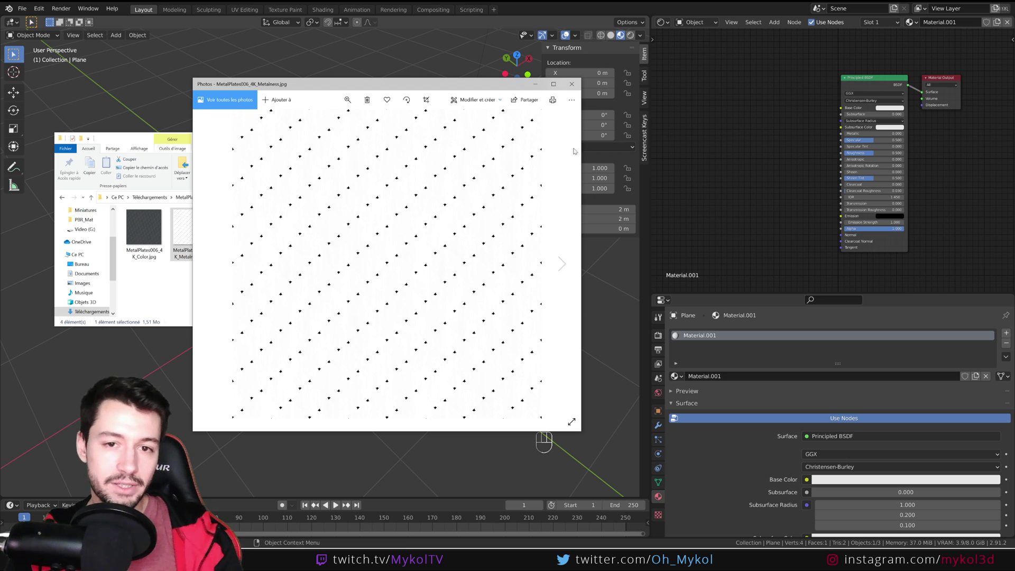
left_click(571, 84)
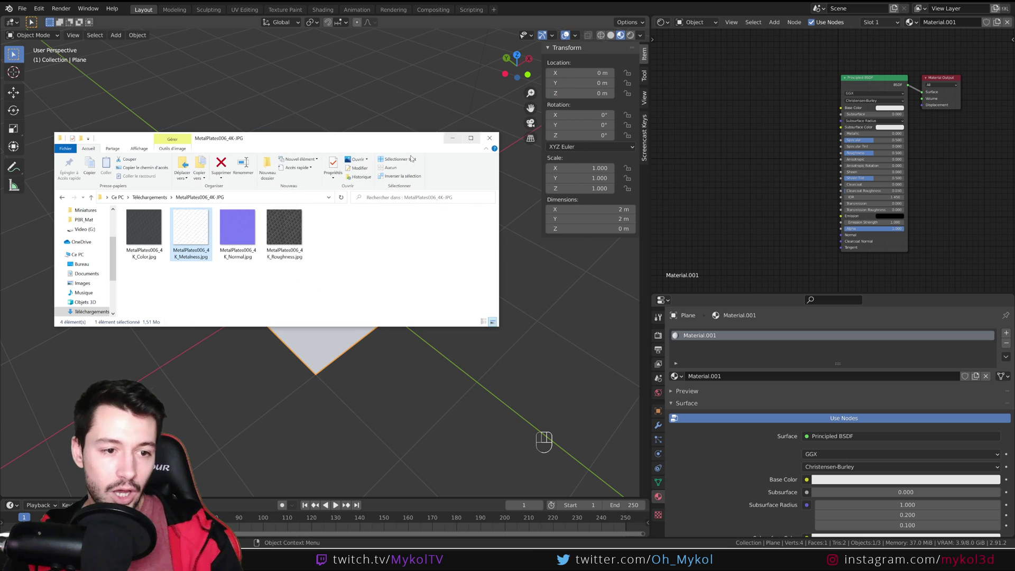
double_click(290, 222)
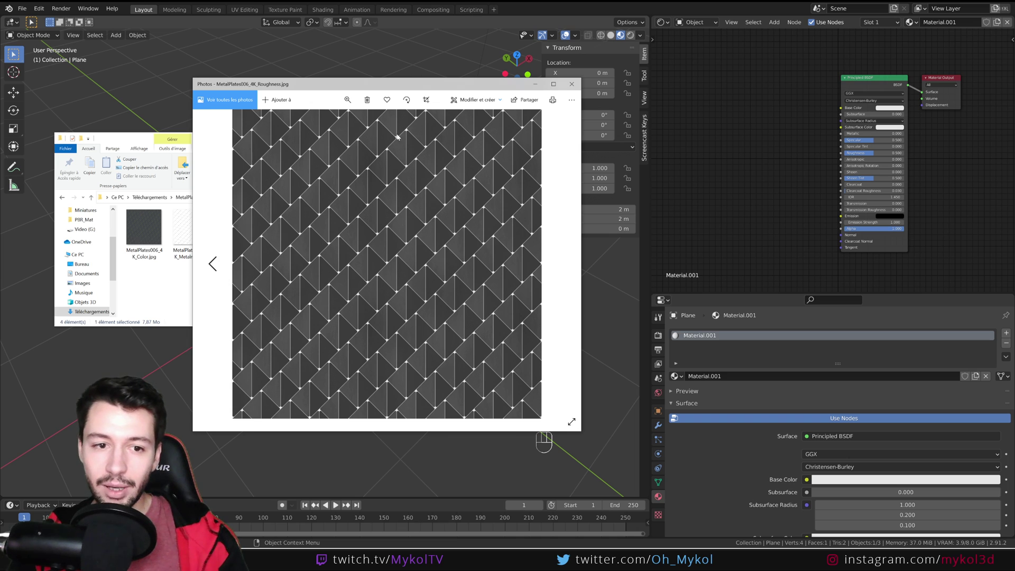
left_click(572, 83)
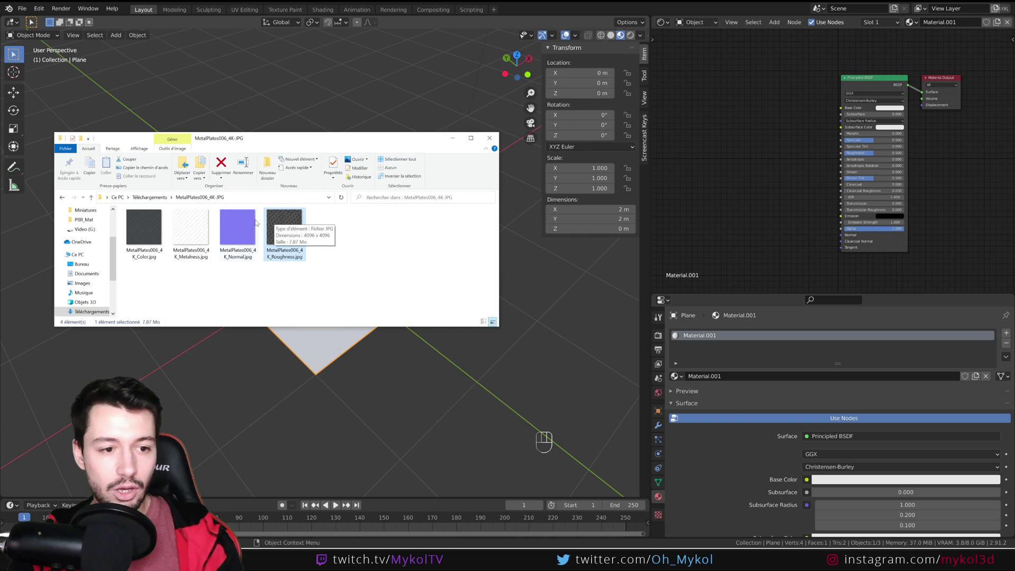
double_click(235, 221)
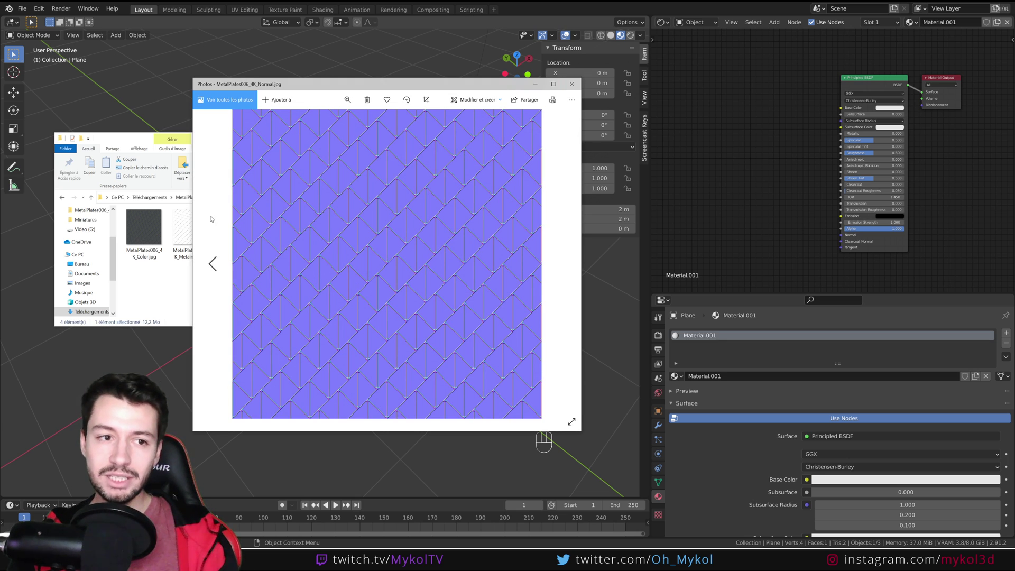
left_click(571, 84)
- Add MetalPlates006_4K_Color.jpg as an image texture node in the Shader Editor, placed clear of the Principled BSDF
left_click(159, 245)
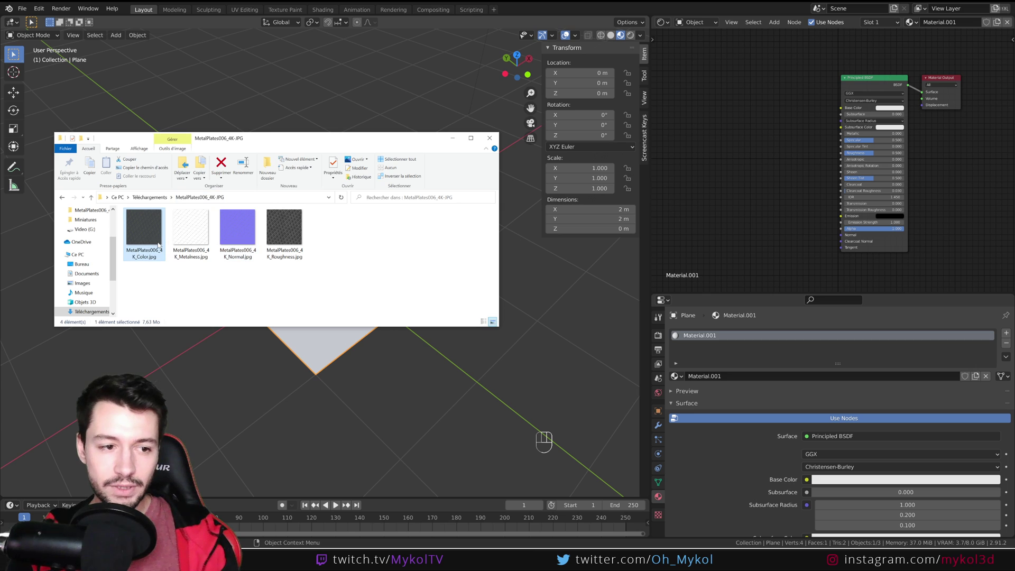
left_click_drag(159, 244, 727, 74)
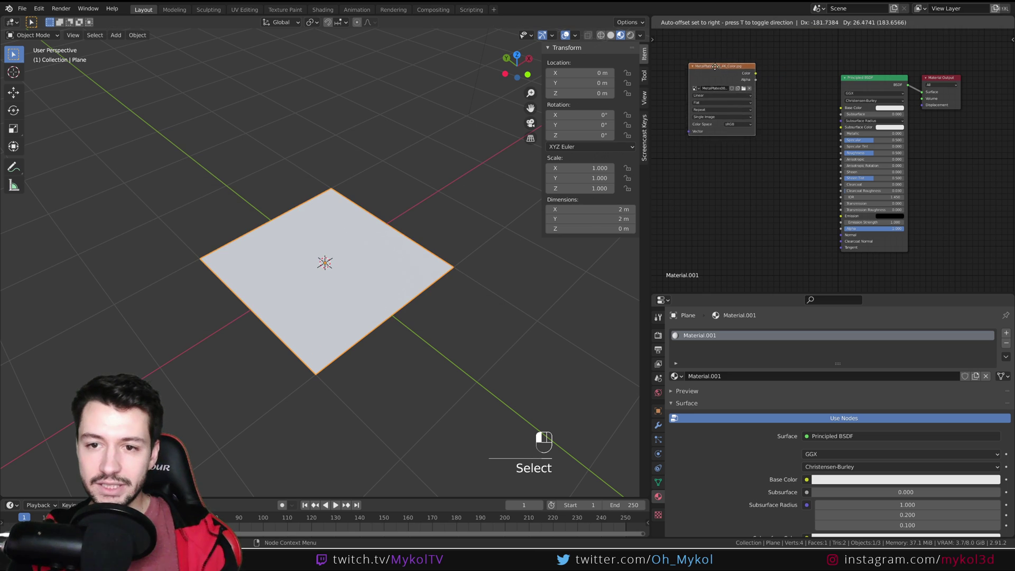
left_click(713, 66)
- Add the Metalness, Normal and Roughness images from the MetalPlates006 folder as image texture nodes in the material
key("alt+Tab")
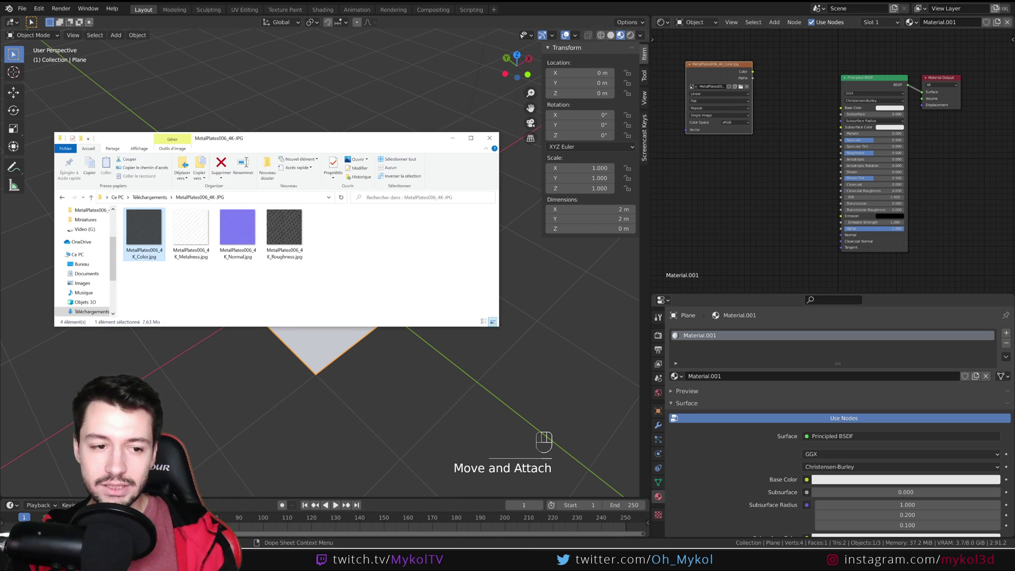
left_click_drag(180, 293, 317, 238)
left_click(226, 235)
left_click(206, 252)
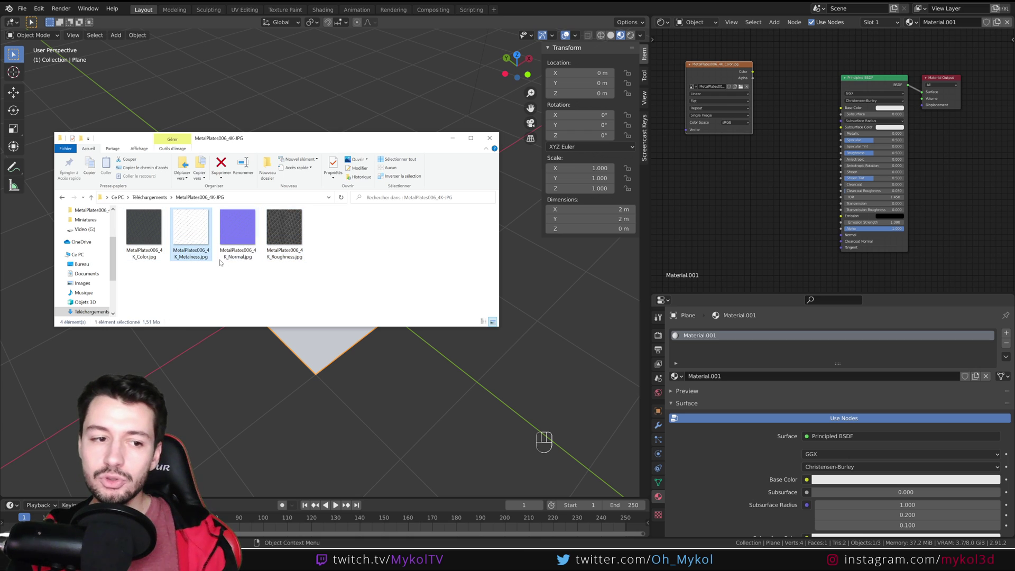
left_click_drag(561, 232, 687, 177)
left_click(687, 177)
left_click_drag(238, 232, 759, 236)
left_click_drag(284, 233, 764, 172)
left_click(651, 131)
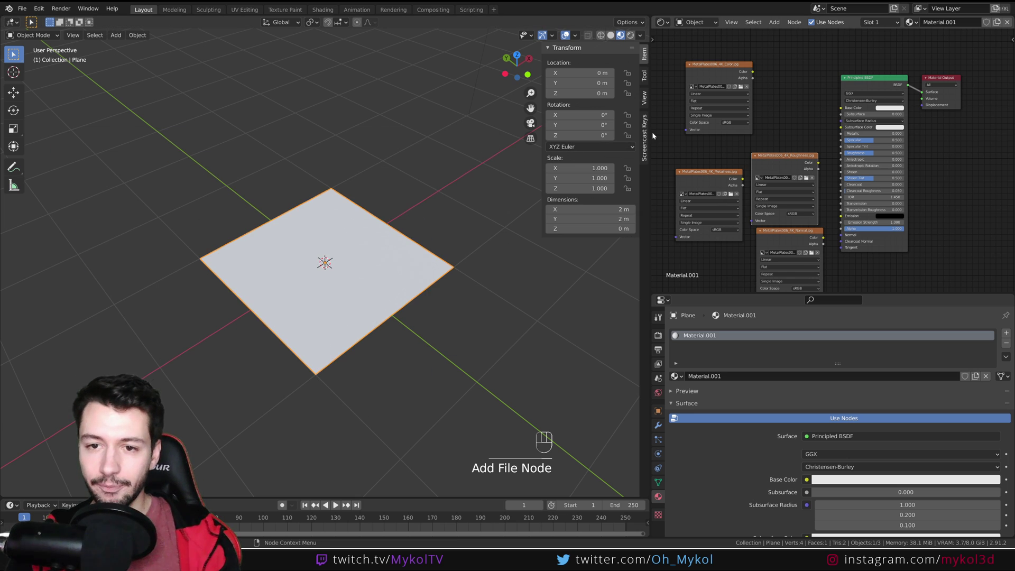
- Enlarge the Shader Editor's height and move the Color texture node above the other image nodes
left_click_drag(730, 290, 740, 486)
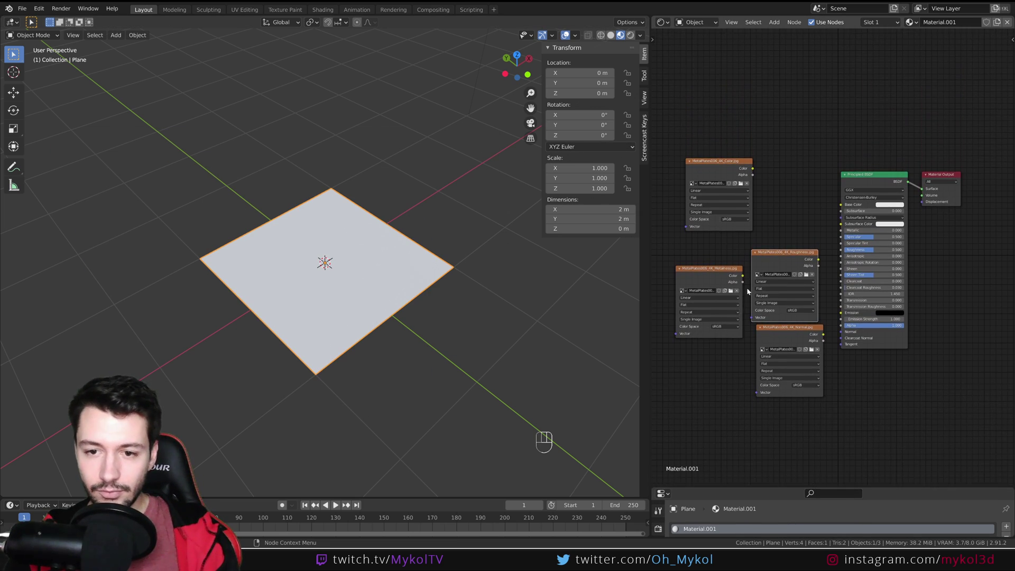
scroll(755, 225, "up", 3)
scroll(755, 225, "down", 1)
left_click_drag(703, 158, 764, 86)
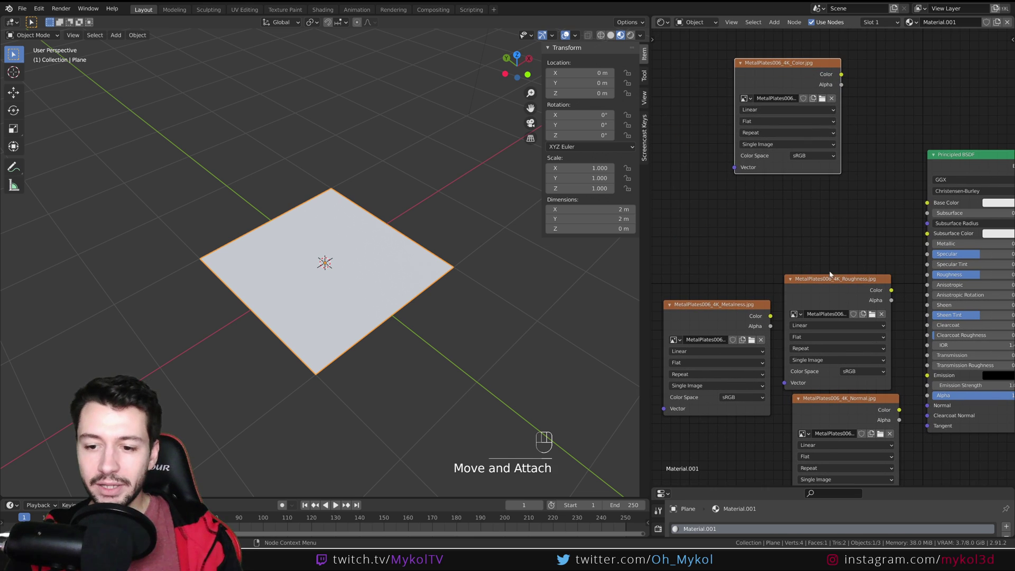
- Stack the Color, Metalness, Roughness and Normal texture nodes in that order in one column before the Principled BSDF
scroll(817, 226, "down", 1)
left_click_drag(817, 211, 811, 235)
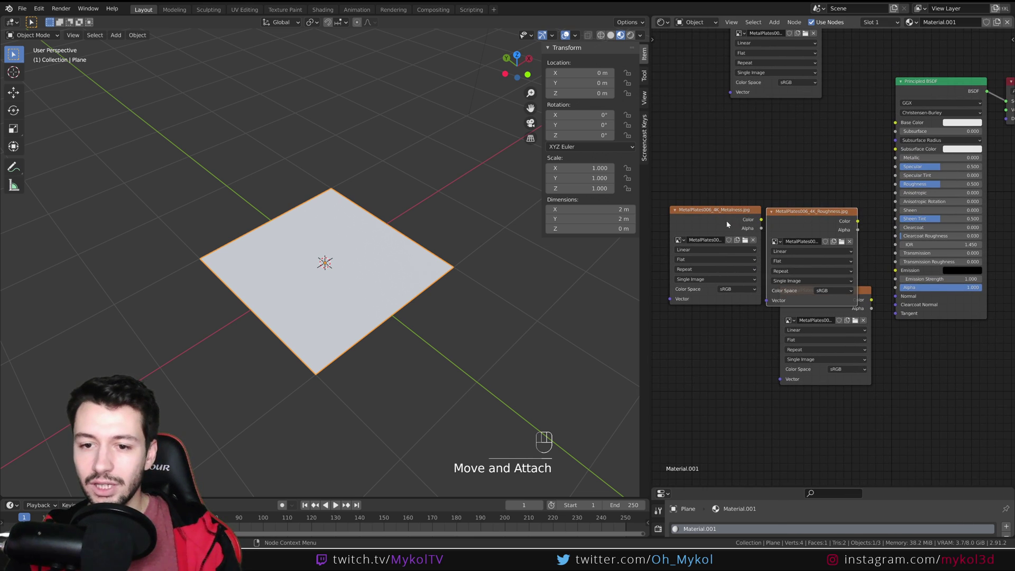
left_click_drag(718, 210, 719, 93)
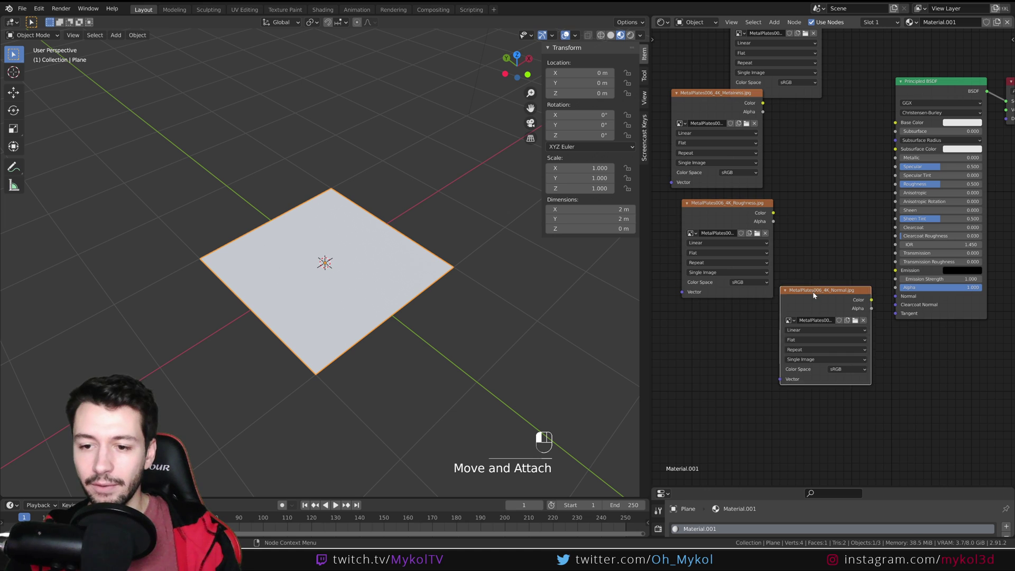
left_click_drag(813, 291, 724, 362)
scroll(724, 362, "down", 1)
middle_click_drag(794, 145, 802, 206)
left_click(739, 180)
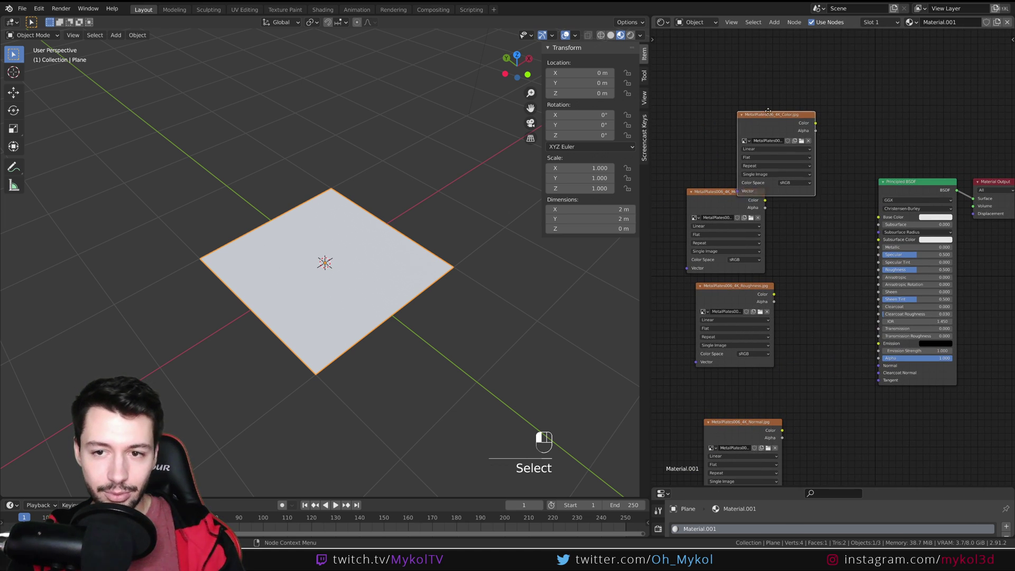
left_click_drag(739, 179, 699, 139)
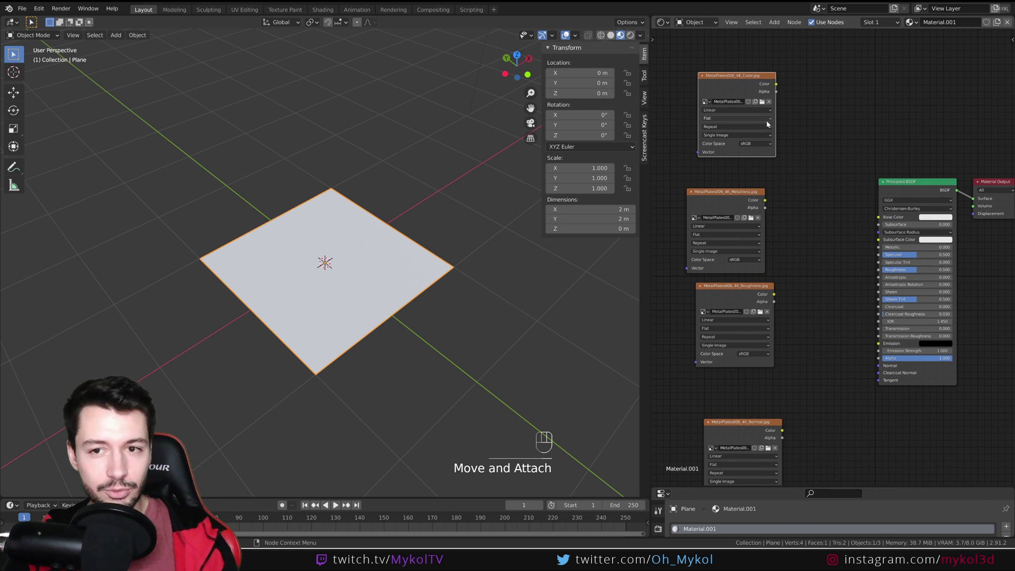
- Connect the Color texture's Color output to the Principled BSDF's Base Color and inspect the pattern on the plane up close
middle_click_drag(766, 120, 748, 169)
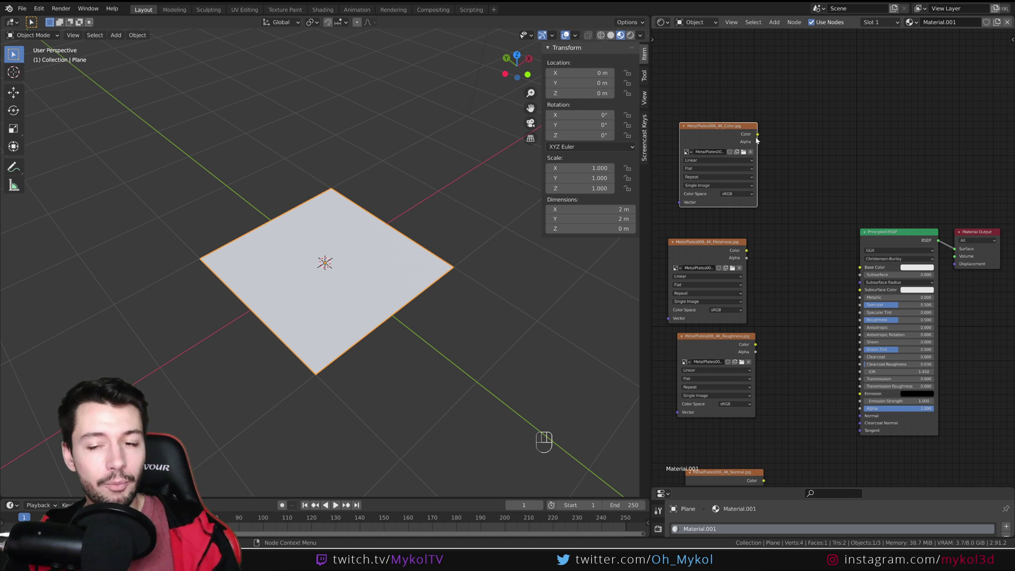
left_click_drag(758, 136, 866, 270)
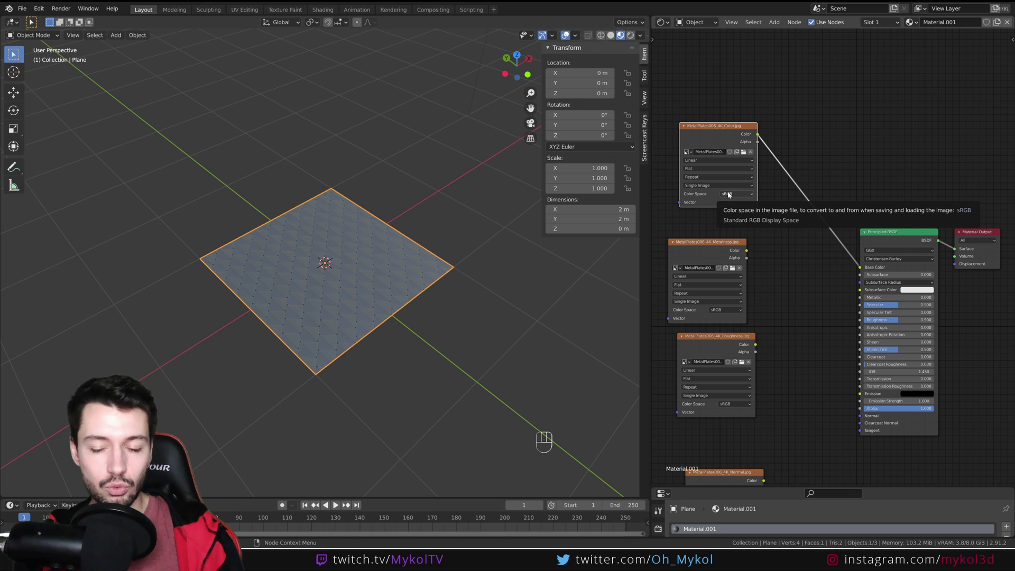
scroll(399, 280, "up", 5)
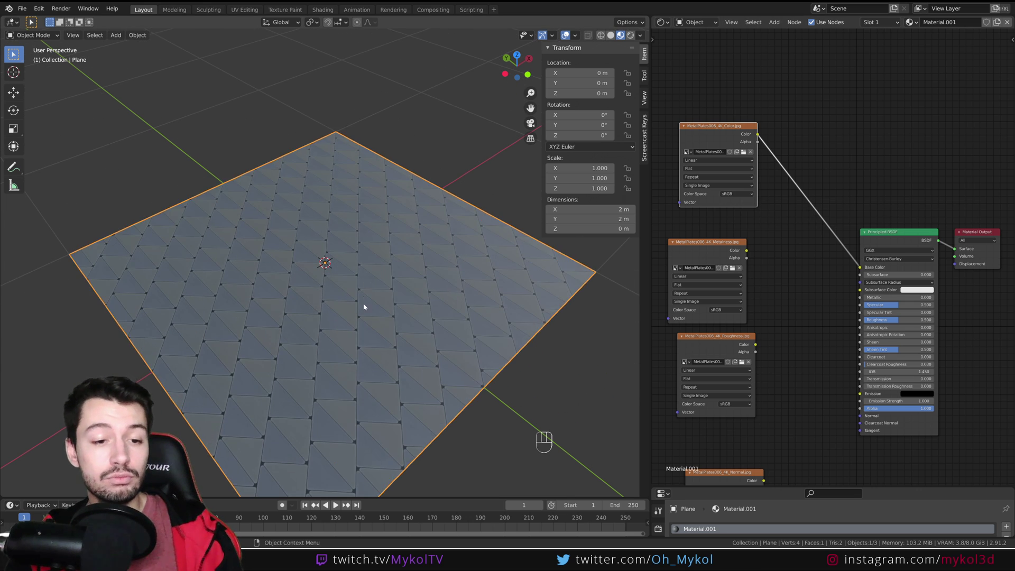
middle_click_drag(381, 300, 373, 345)
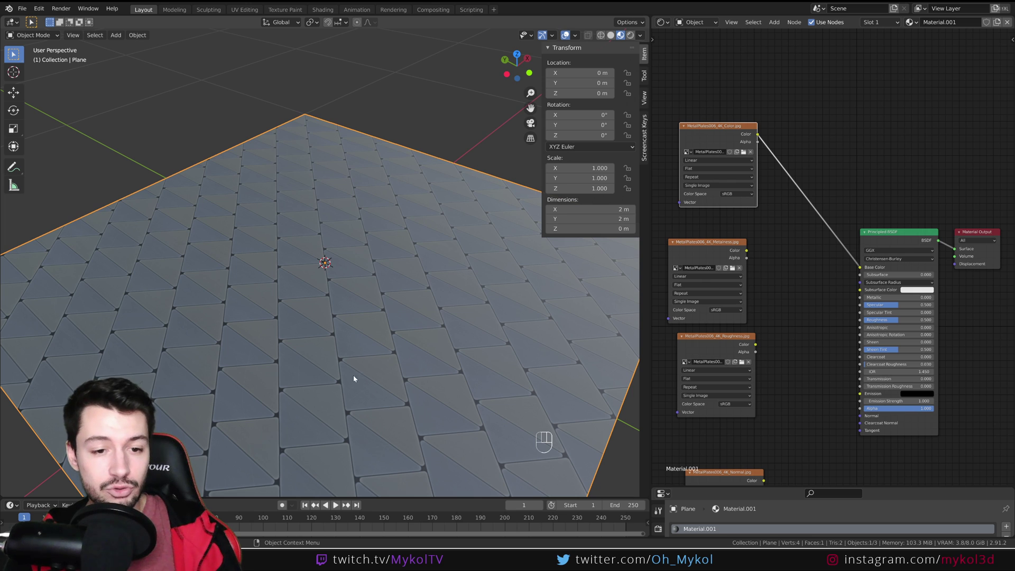
scroll(362, 365, "up", 2)
scroll(369, 344, "down", 3)
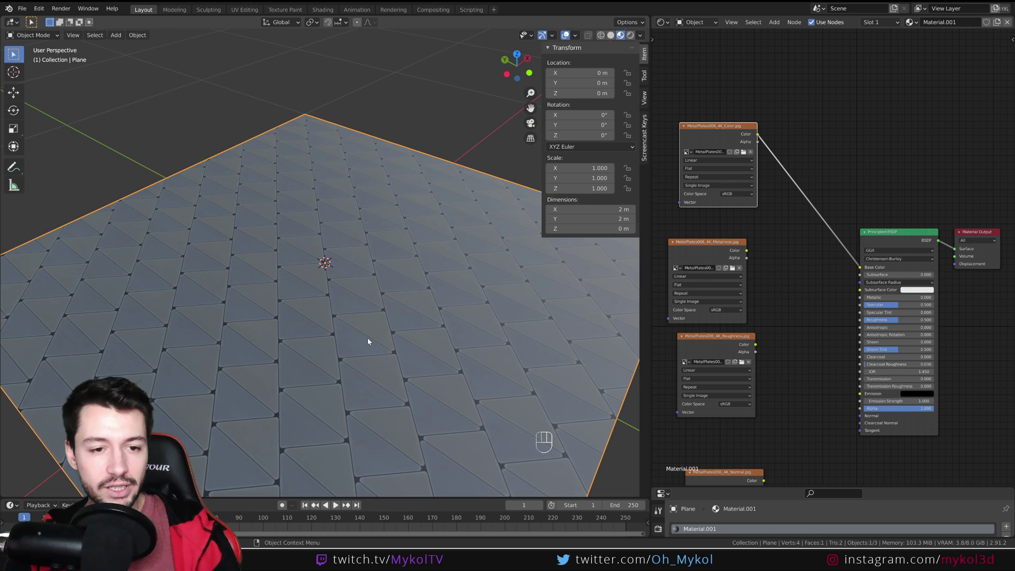
mouse_move(369, 342)
middle_mouse_down()
mouse_move(371, 356)
mouse_move(376, 340)
middle_mouse_up()
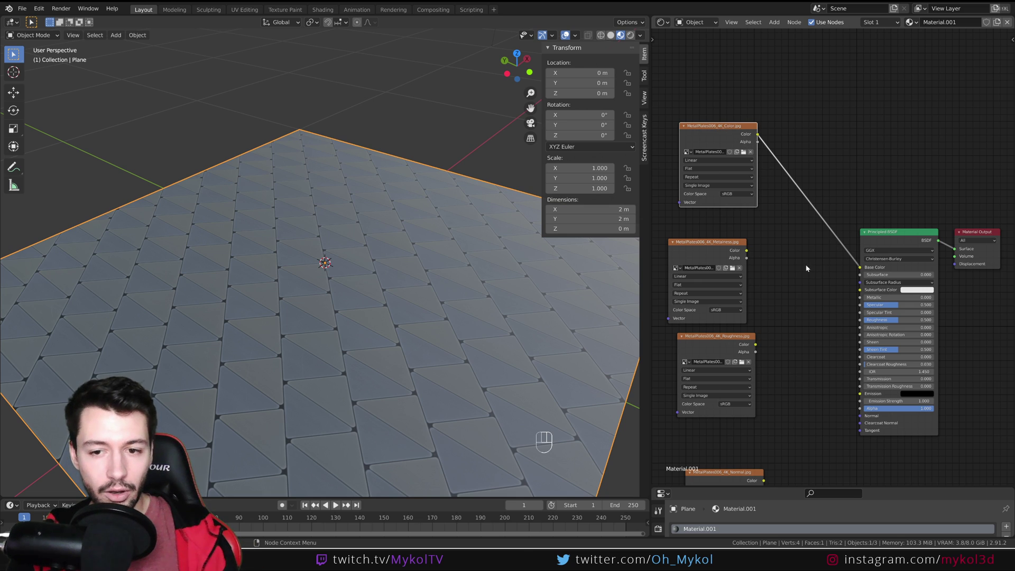
- Link the Metalness texture's Color to Metallic and the Roughness texture's Color to Roughness, and compare with the Metal Plates 006 page in the browser
left_click_drag(717, 248, 860, 299)
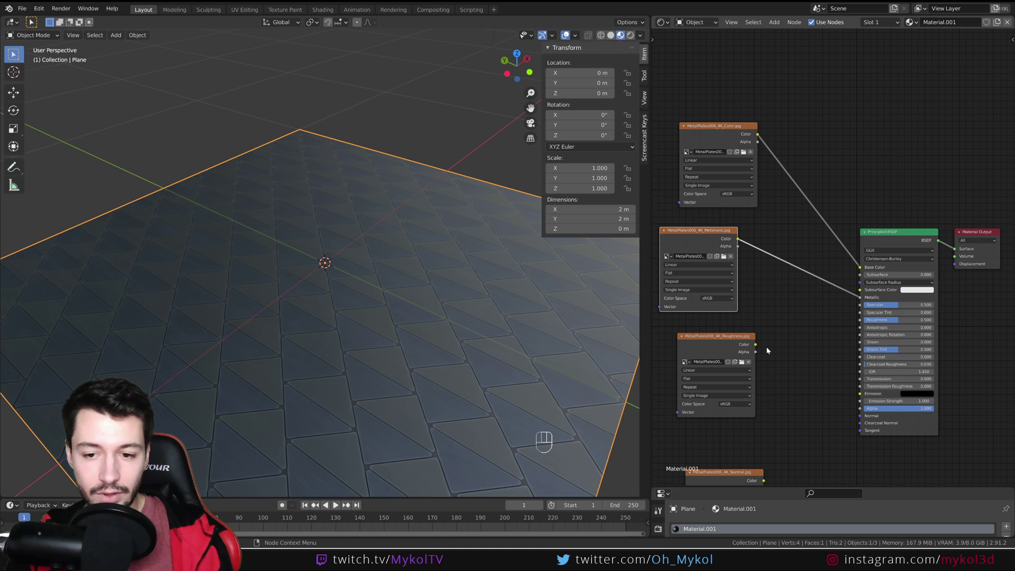
mouse_move(755, 345)
left_mouse_down()
mouse_move(789, 347)
mouse_move(860, 319)
left_mouse_up()
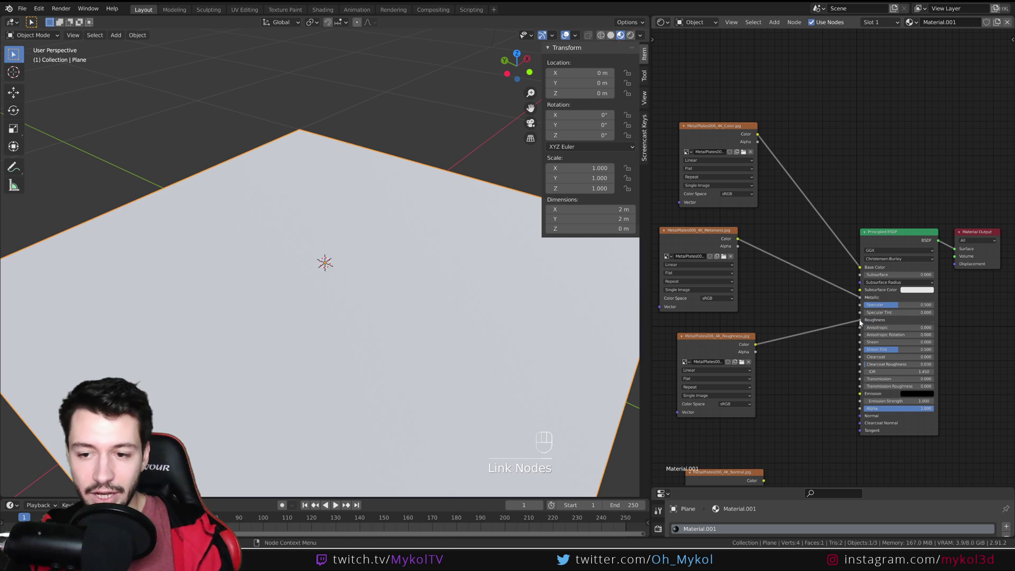
middle_click_drag(427, 352, 449, 312)
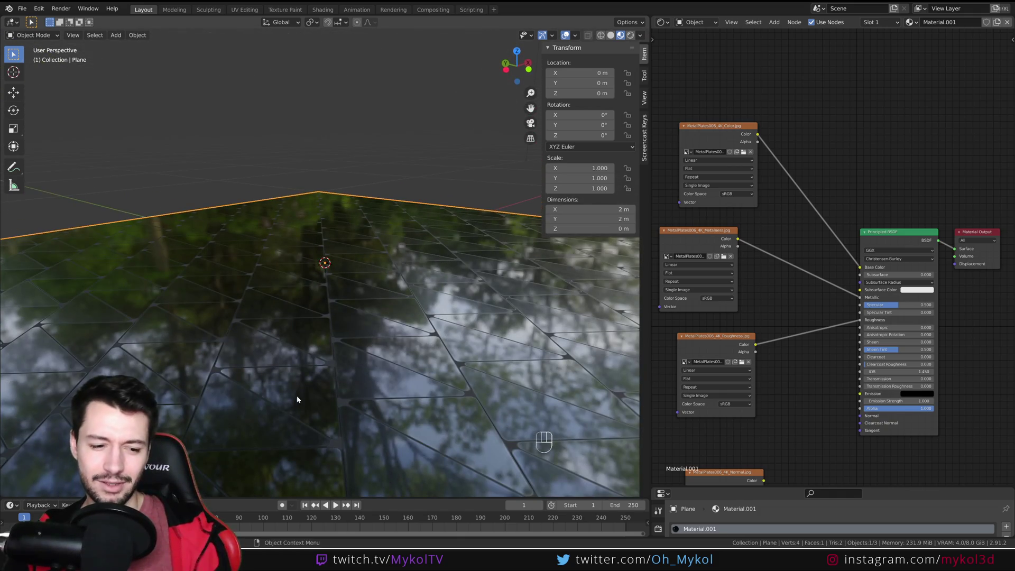
key("alt+Tab")
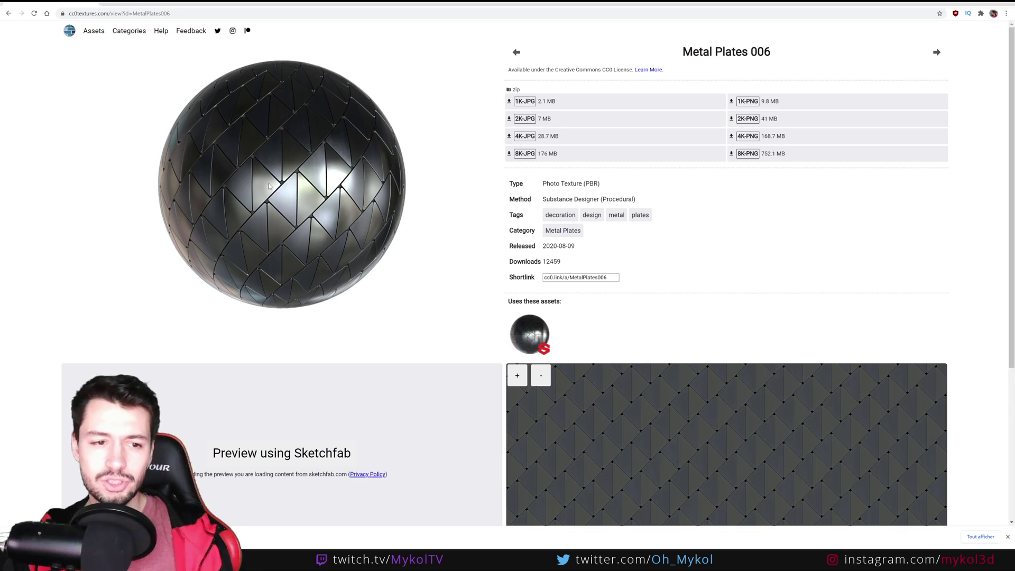
key("alt+Tab")
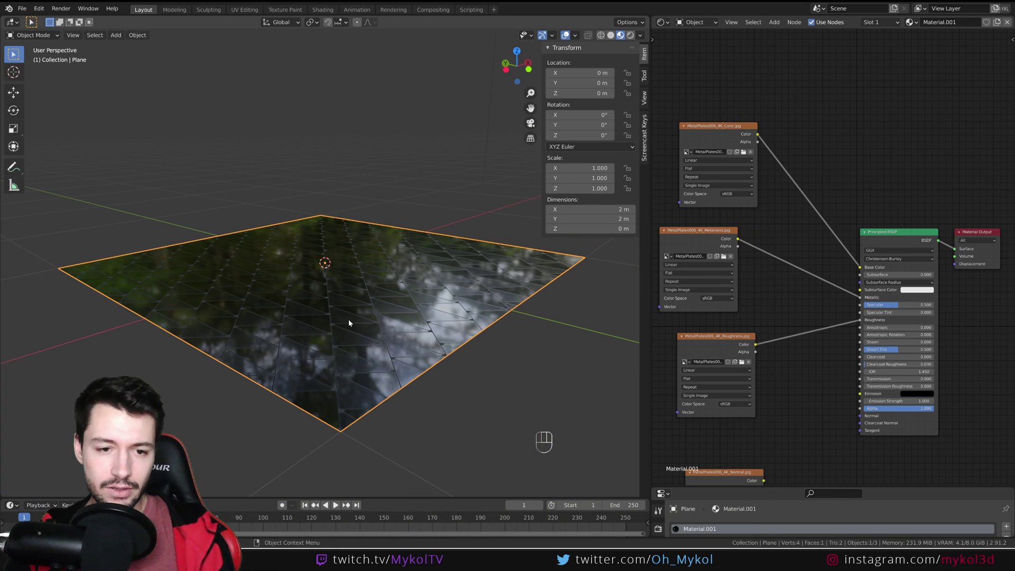
- Enable Scene Lights in the viewport's material preview shading
left_click(640, 34)
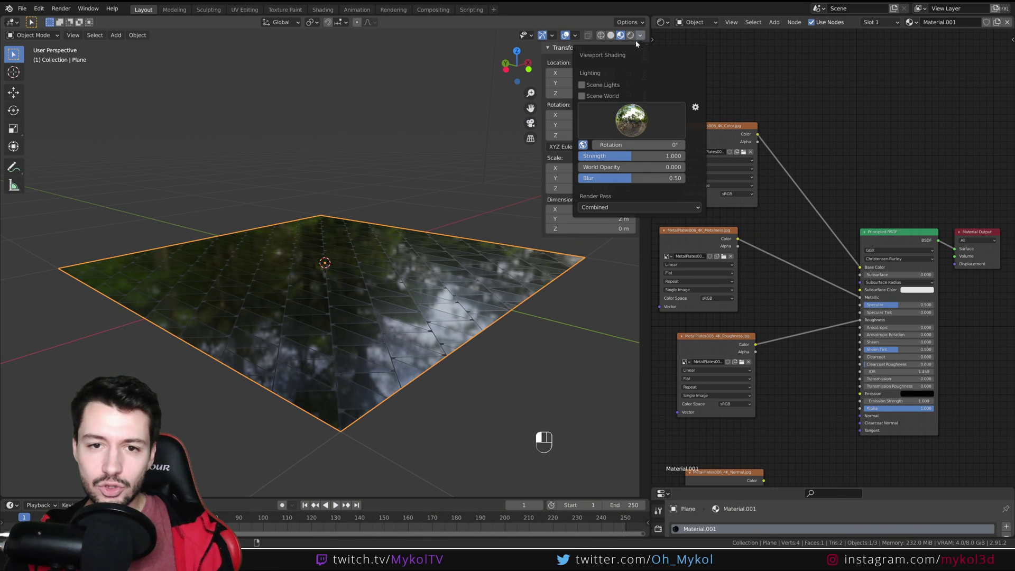
middle_click_drag(528, 121, 420, 188)
scroll(456, 208, "down", 10)
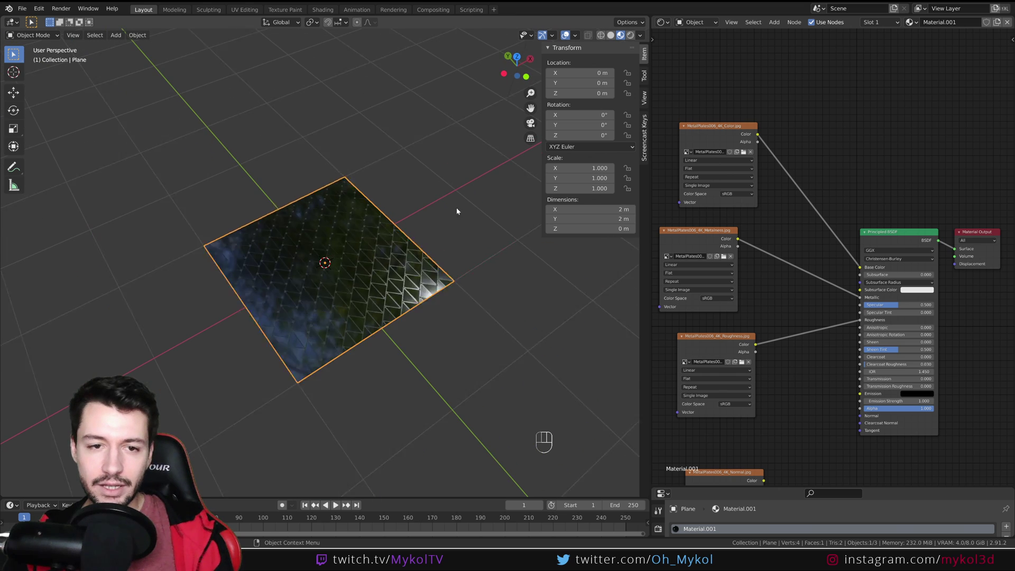
- Move the scene light close above the plane, to about X 0.78 m, Y 0.80 m, Z 1.40 m
left_click(407, 84)
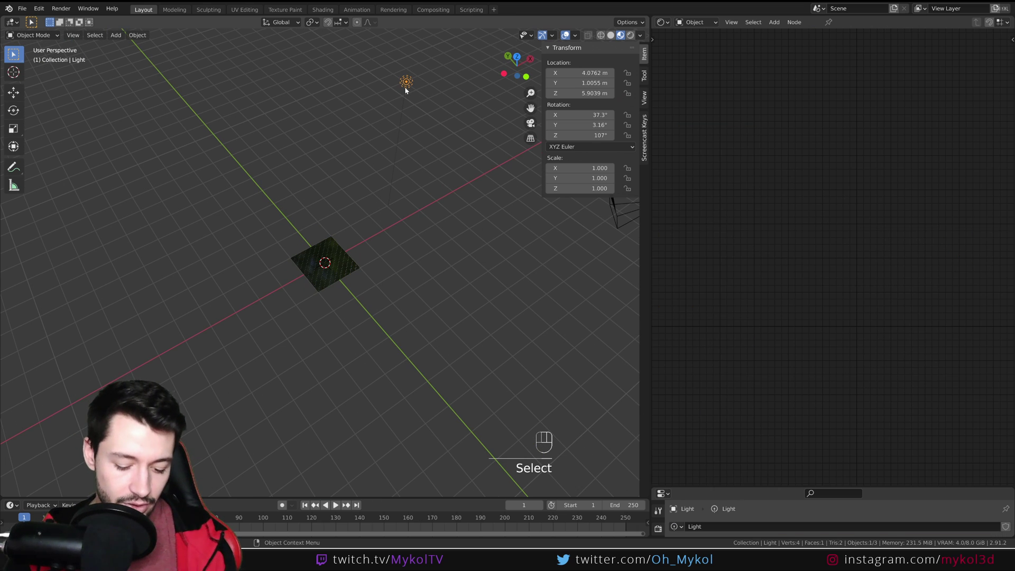
key("g")
left_click(325, 201)
key("g")
key("z")
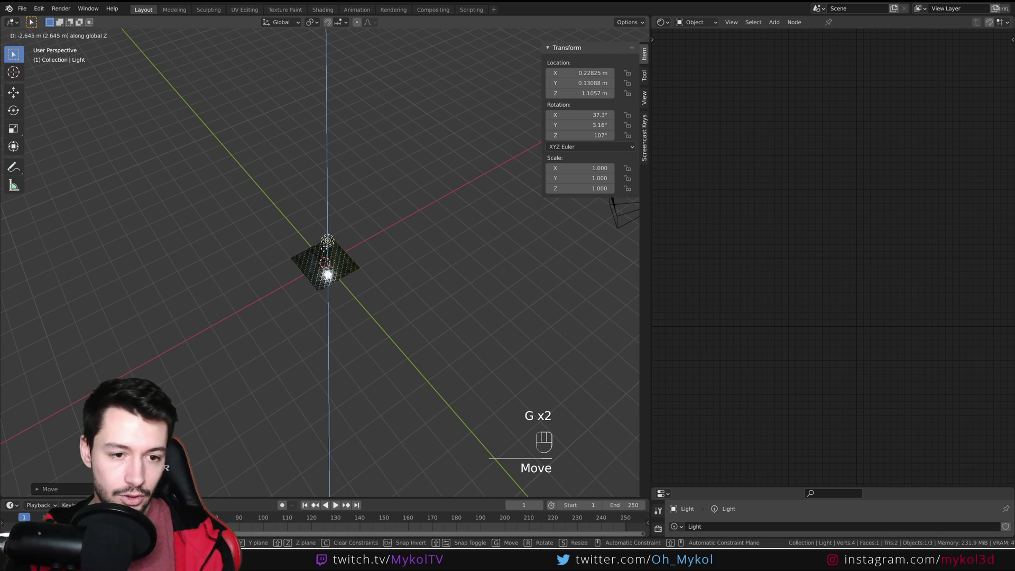
left_click(366, 263)
scroll(365, 261, "up", 3)
middle_click_drag(369, 268, 338, 275)
key("g")
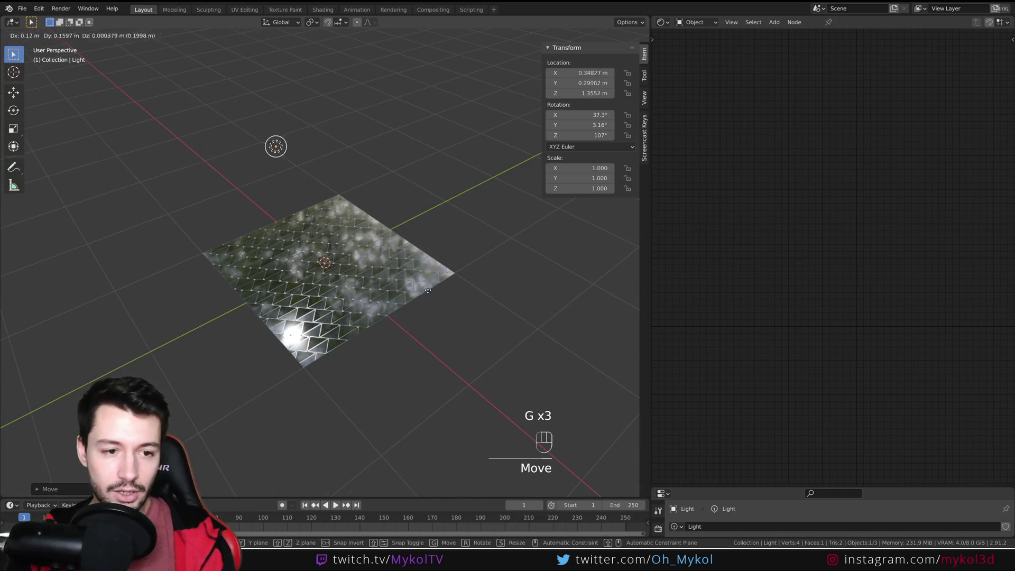
left_click(287, 296)
middle_click_drag(287, 296, 378, 312)
scroll(215, 288, "up", 5)
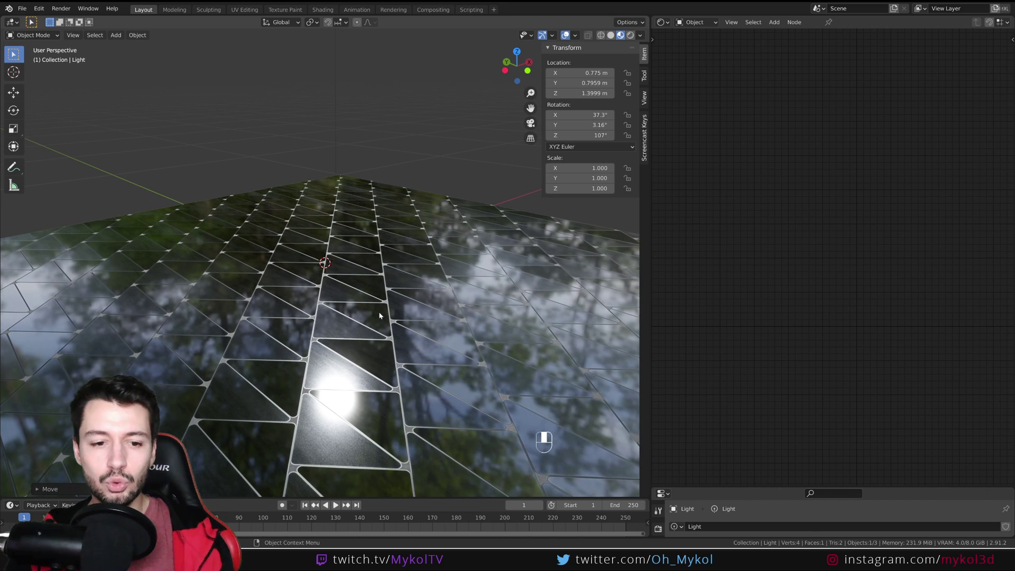
- Reselect the plane and set the color space of its Metalness and Roughness texture nodes to Non-Color
left_click(379, 312)
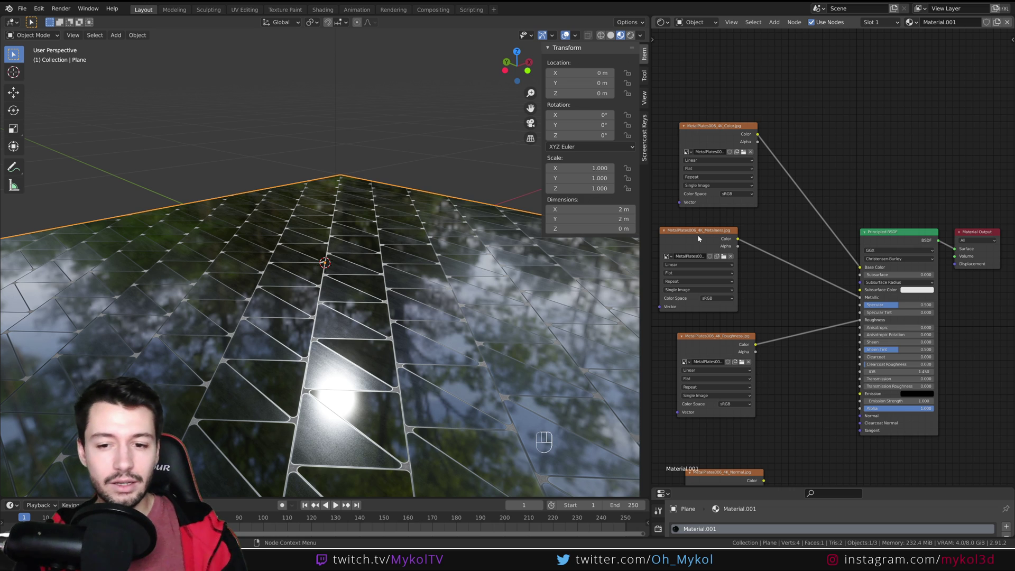
left_click(710, 298)
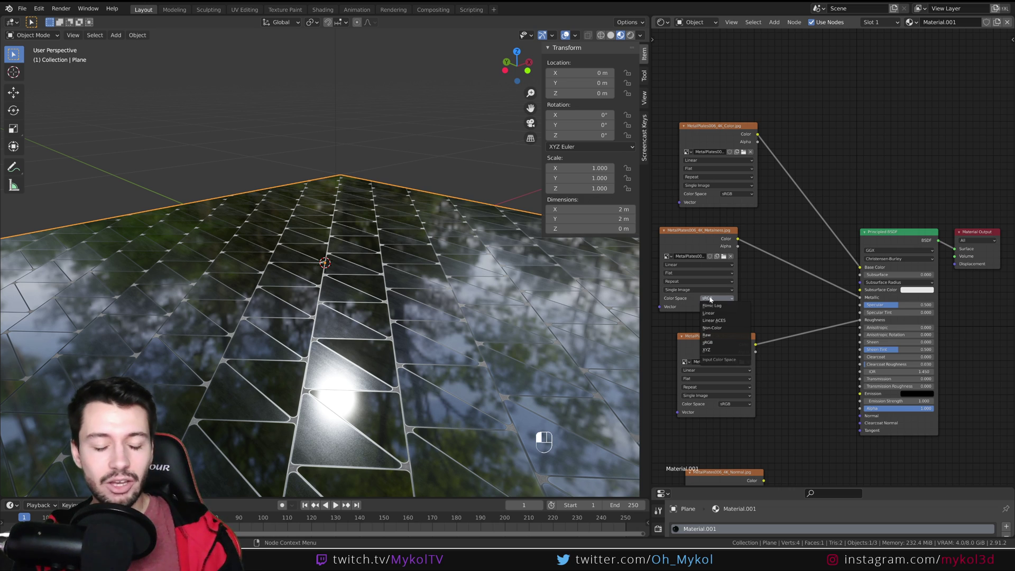
left_click(711, 328)
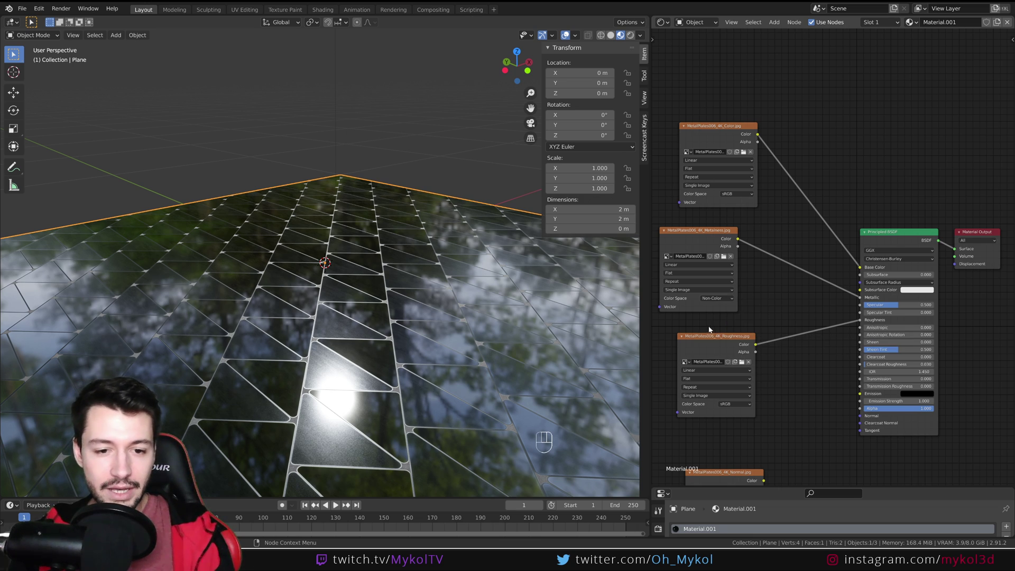
left_click(740, 403)
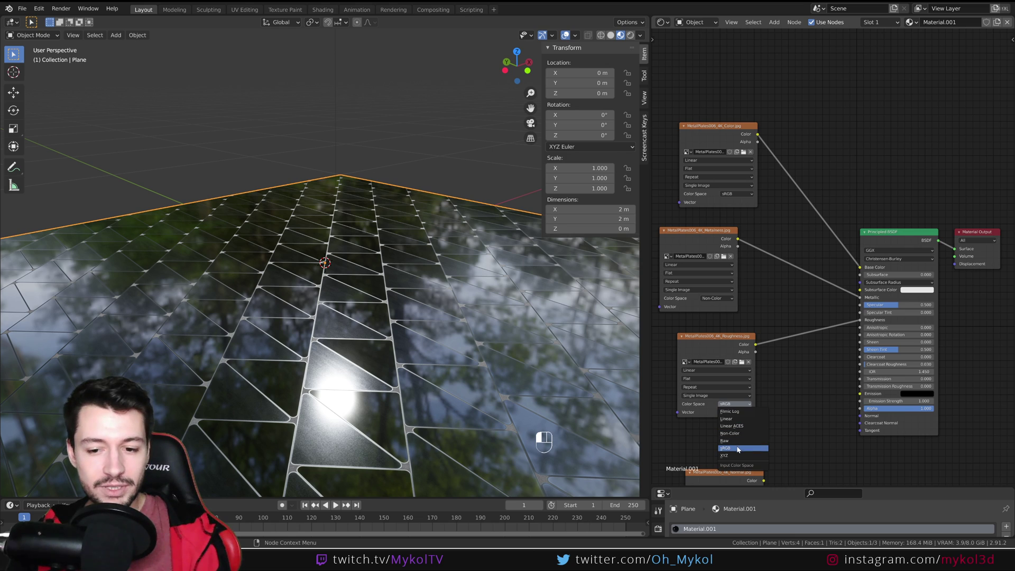
left_click(740, 433)
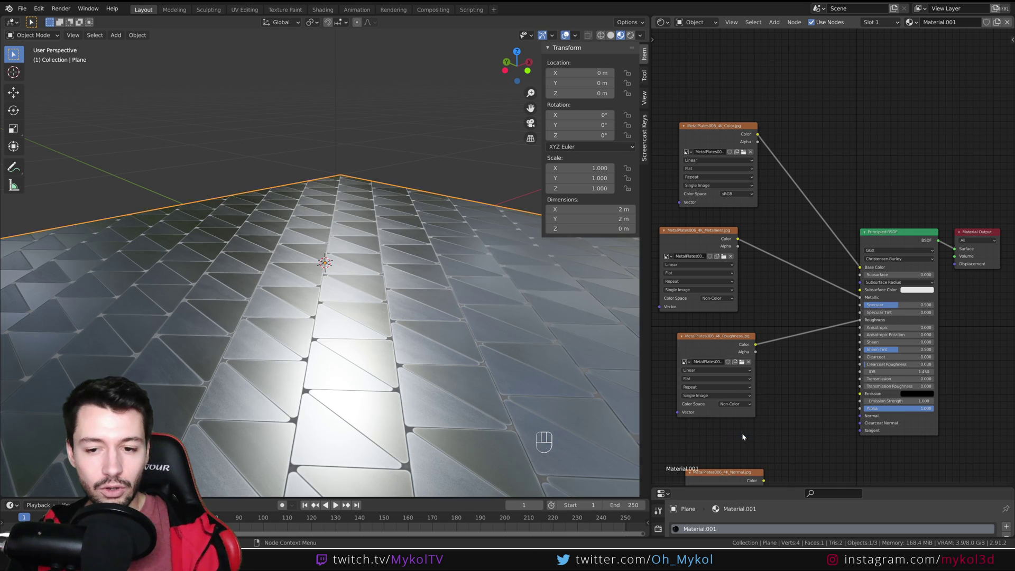
mouse_move(518, 343)
middle_mouse_down()
mouse_move(456, 360)
mouse_move(466, 367)
mouse_move(465, 356)
middle_mouse_up()
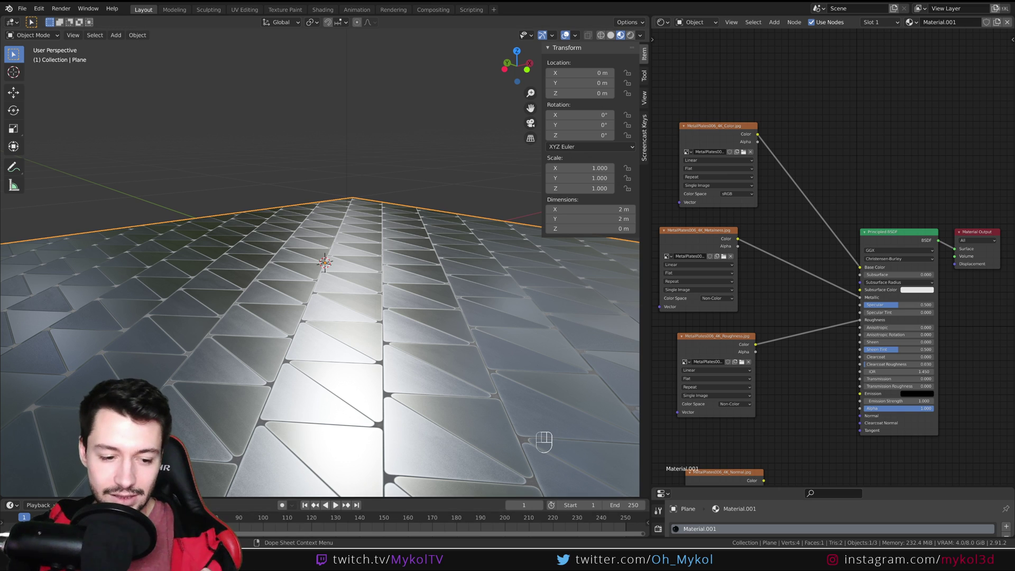
- Switch to the other Blender window to examine the metal plates material on the sphere, and return to the plane's scene
mouse_move(264, 569)
left_click(288, 523)
mouse_move(441, 227)
middle_mouse_down()
mouse_move(437, 242)
mouse_move(458, 240)
mouse_move(322, 348)
mouse_move(426, 214)
middle_mouse_up()
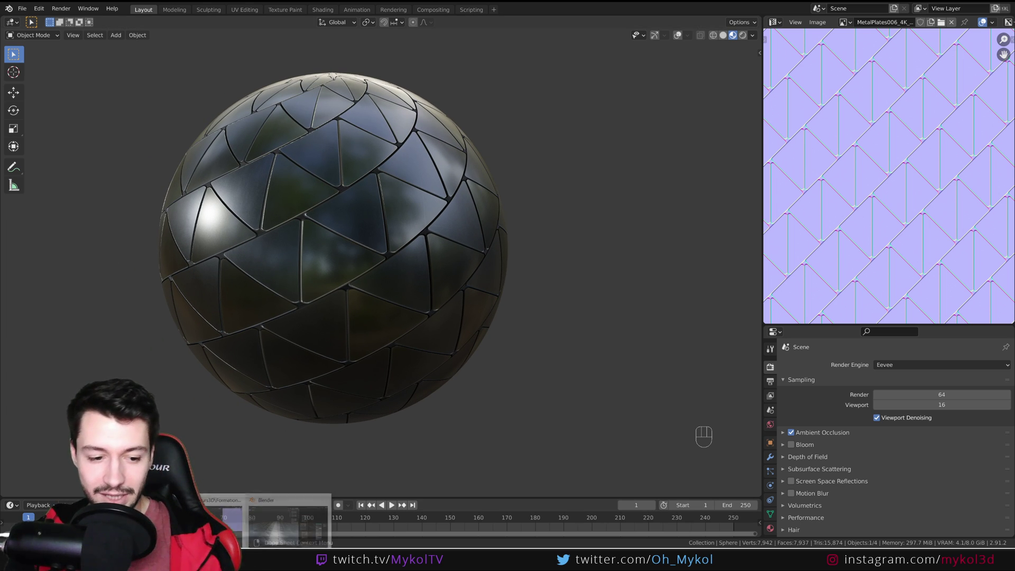
left_click(281, 527)
scroll(794, 258, "up", 3)
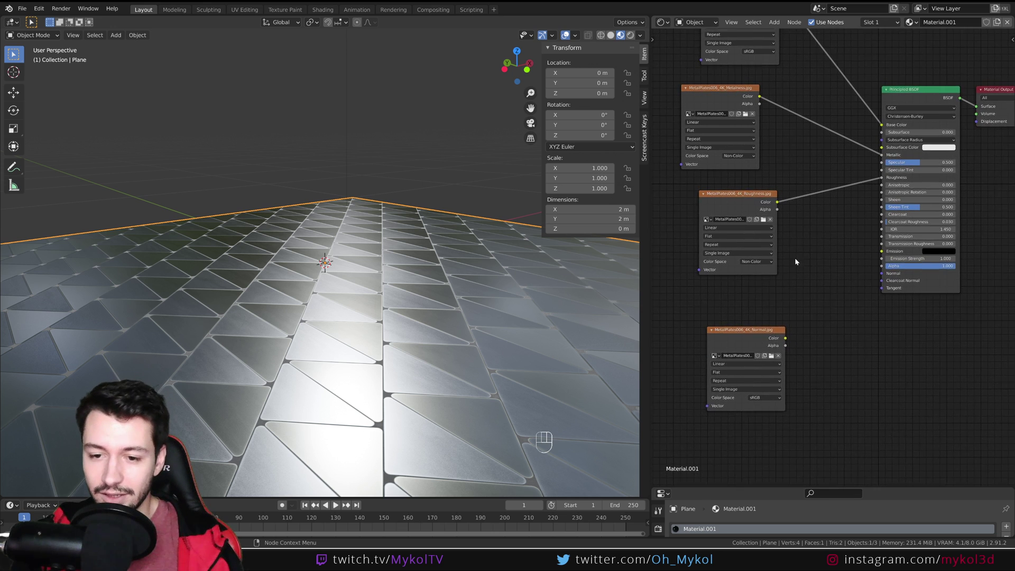
- Open MetalPlates006_4K_Normal.jpg from its folder in Photos, examine the edge colors full screen, and switch back to Blender
key("alt+Tab")
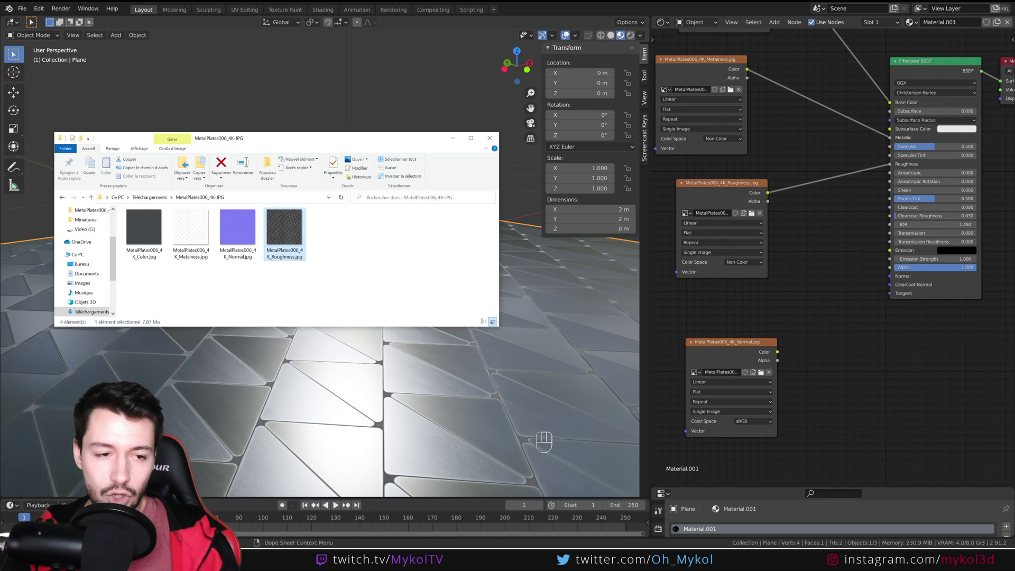
double_click(238, 227)
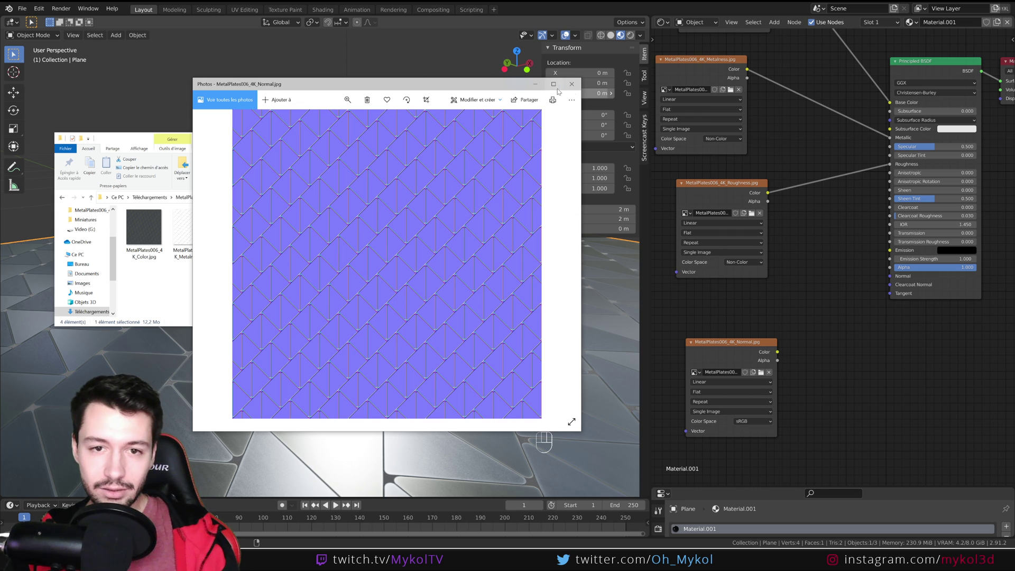
key("F11")
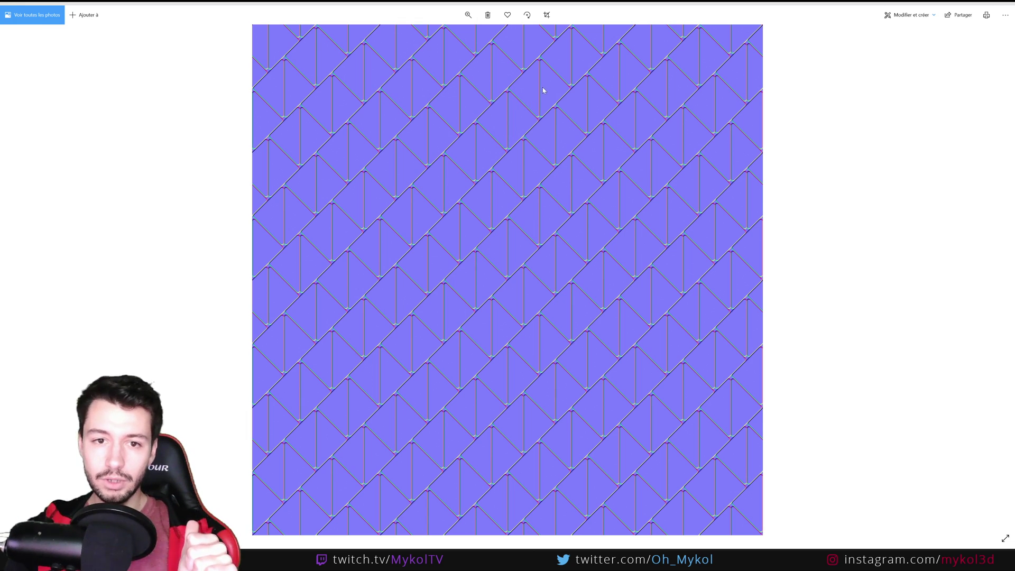
scroll(527, 204, "up", 3, "ctrl")
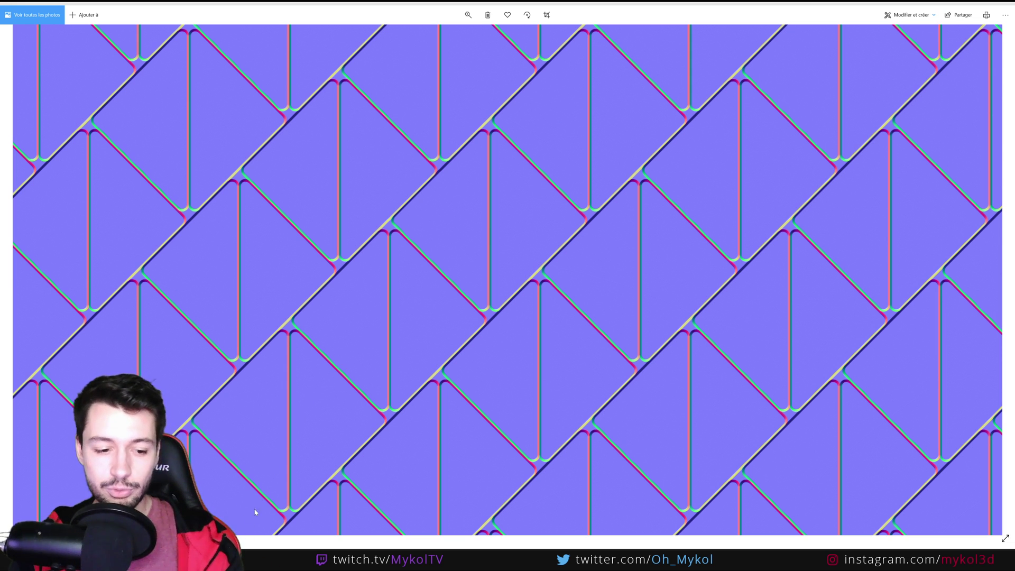
mouse_move(275, 559)
left_click(279, 534)
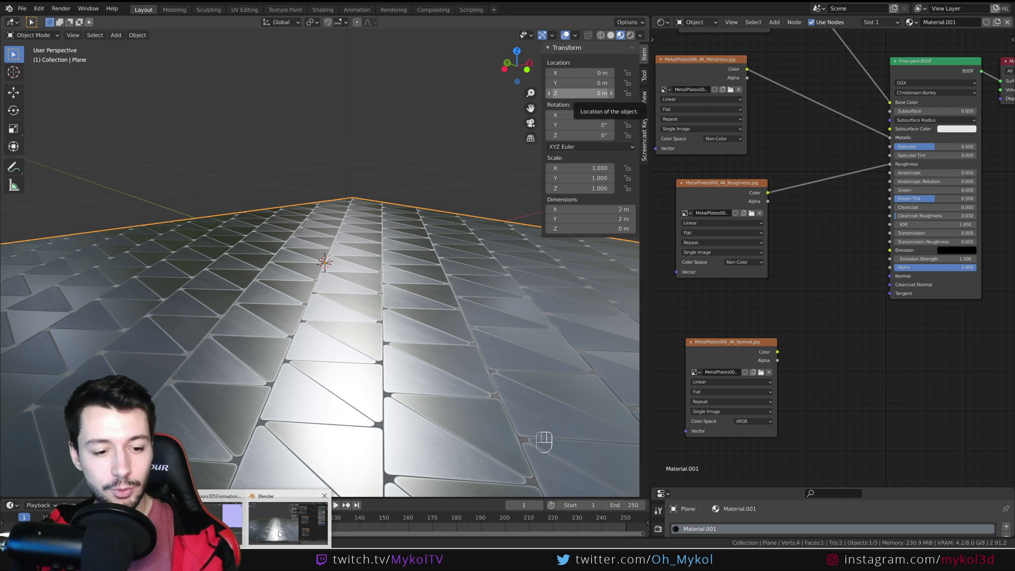
scroll(395, 384, "down", 3)
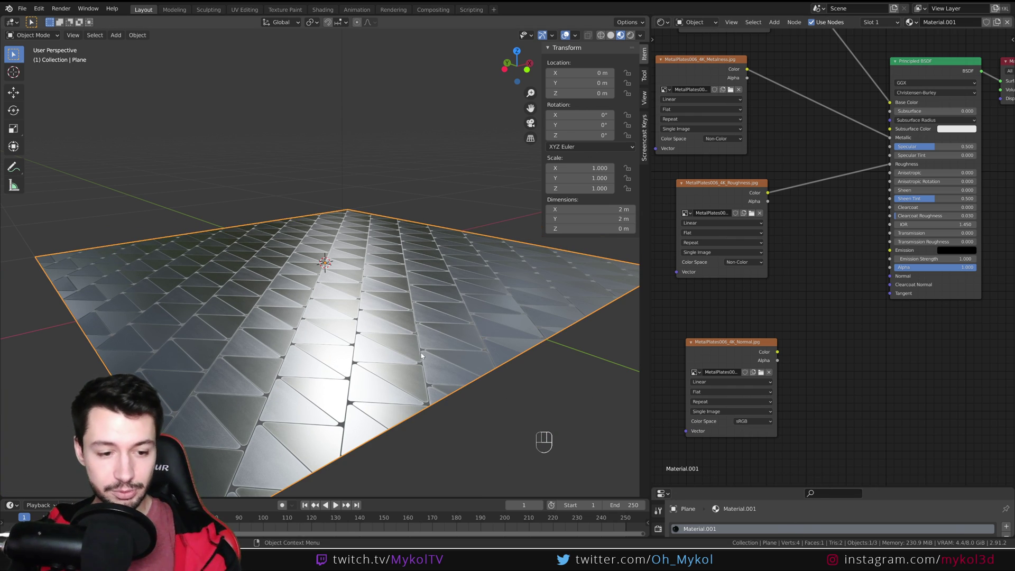
key("Tab")
key("Tab")
- Add a Normal Map node fed by the Normal texture's Color output, and set that texture's color space to Non-Color
left_click_drag(742, 344, 792, 308)
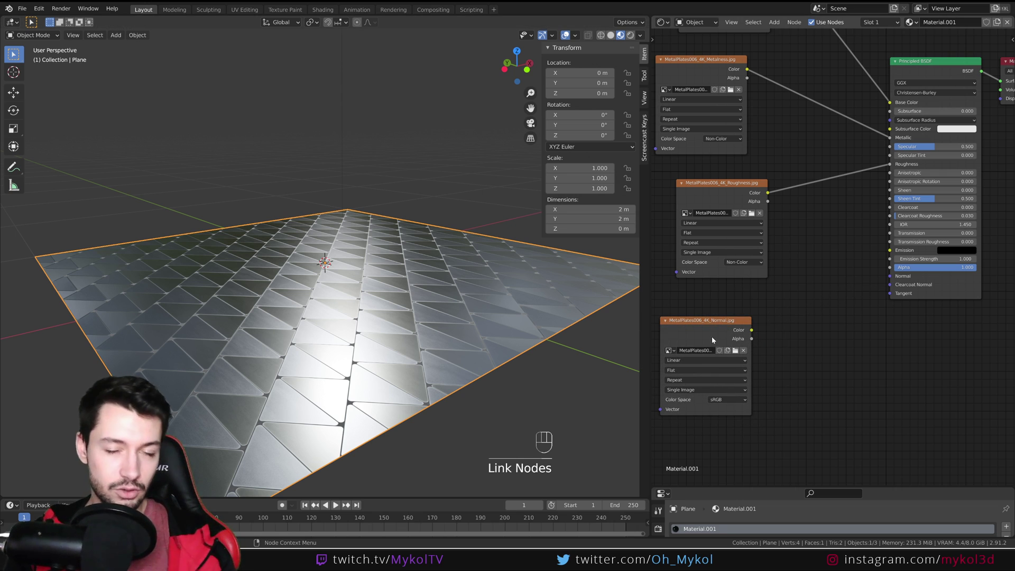
key("shift+a")
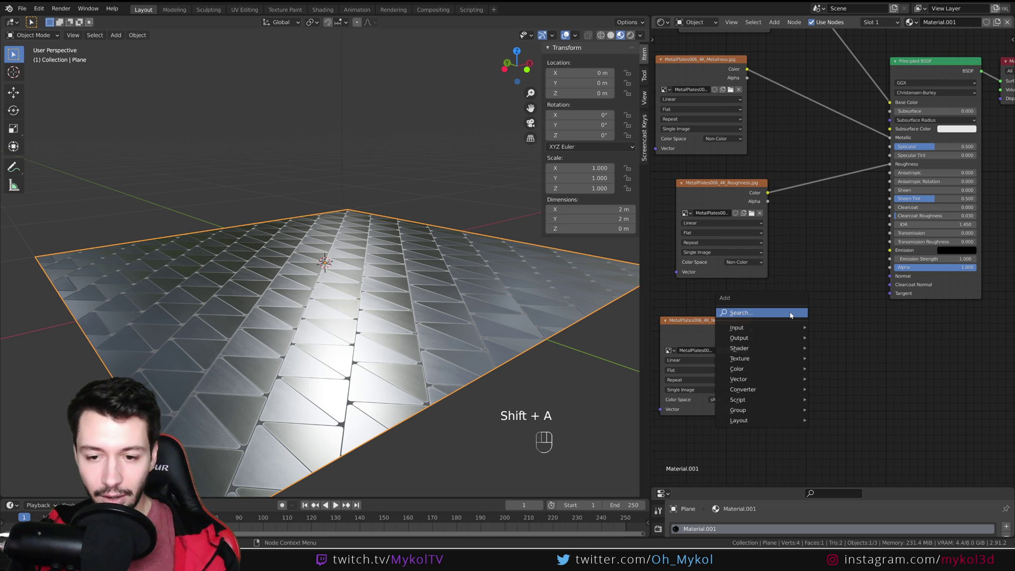
mouse_move(756, 391)
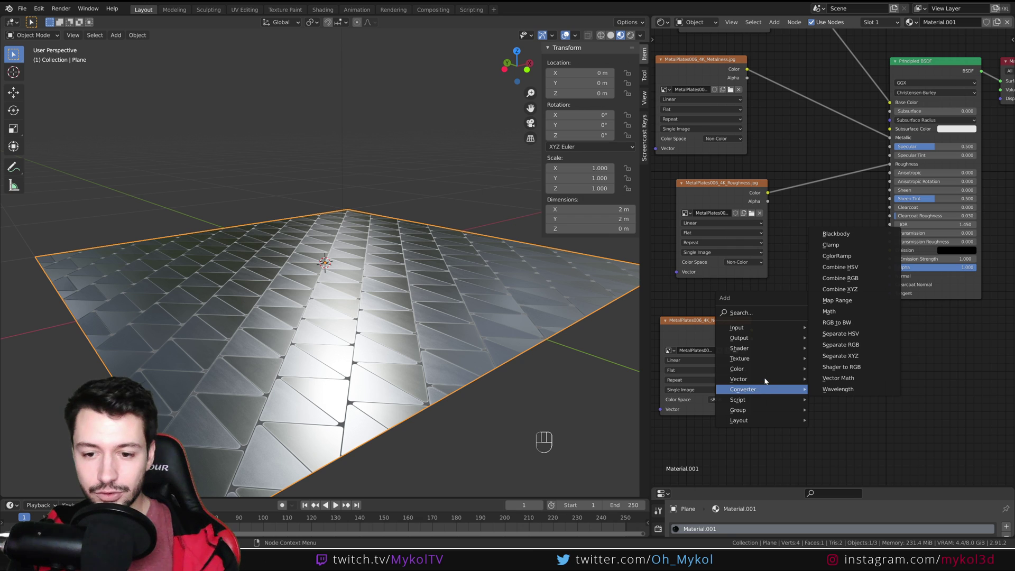
left_click(838, 423)
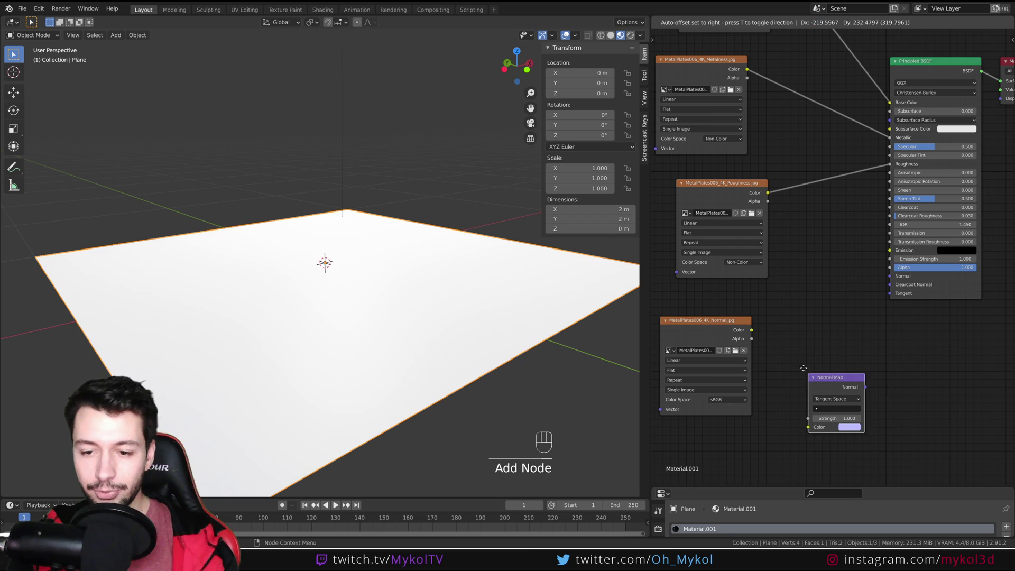
left_click_drag(751, 330, 782, 360)
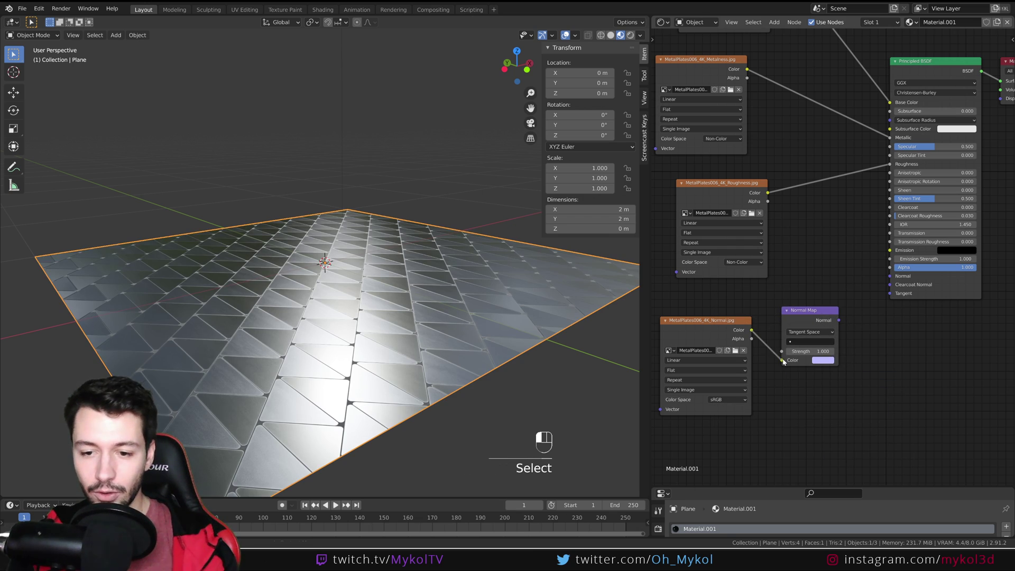
left_click(727, 399)
left_click(723, 433)
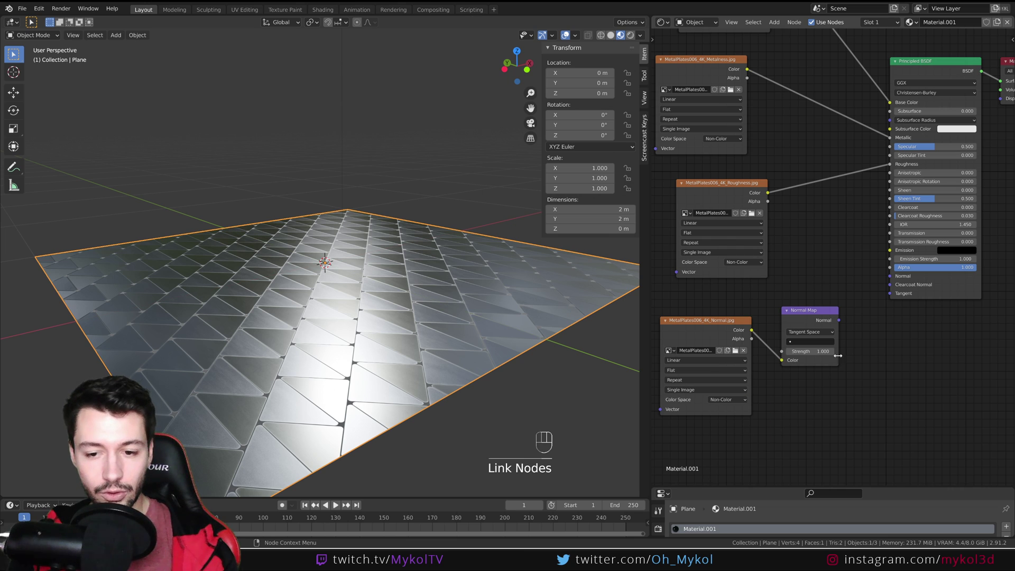
- Connect the Normal Map node's Normal output to the Normal input of the Principled BSDF
left_click_drag(839, 321, 892, 276)
scroll(429, 394, "up", 2)
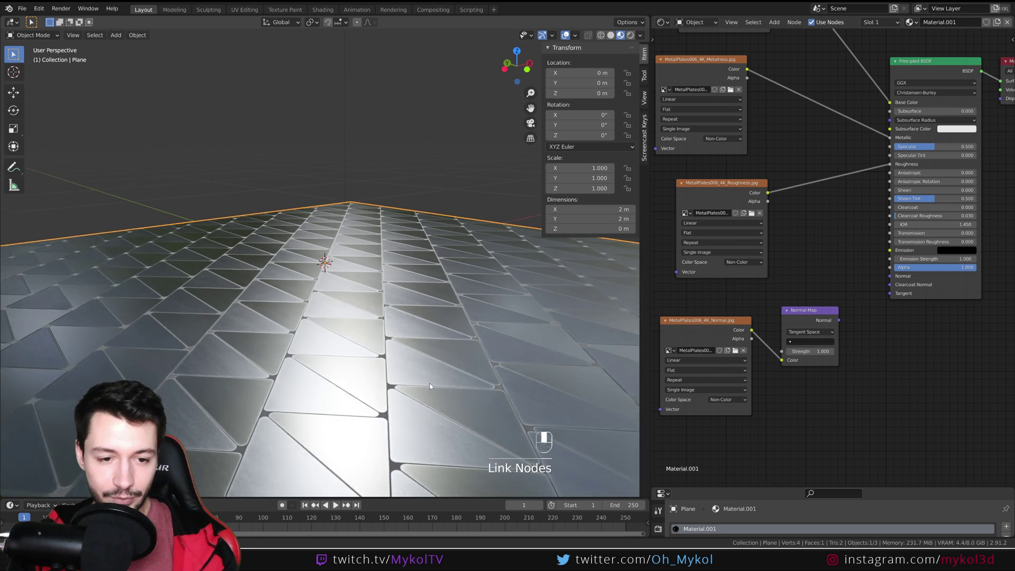
middle_click_drag(428, 396, 432, 382)
middle_click_drag(328, 352, 357, 333, "shift")
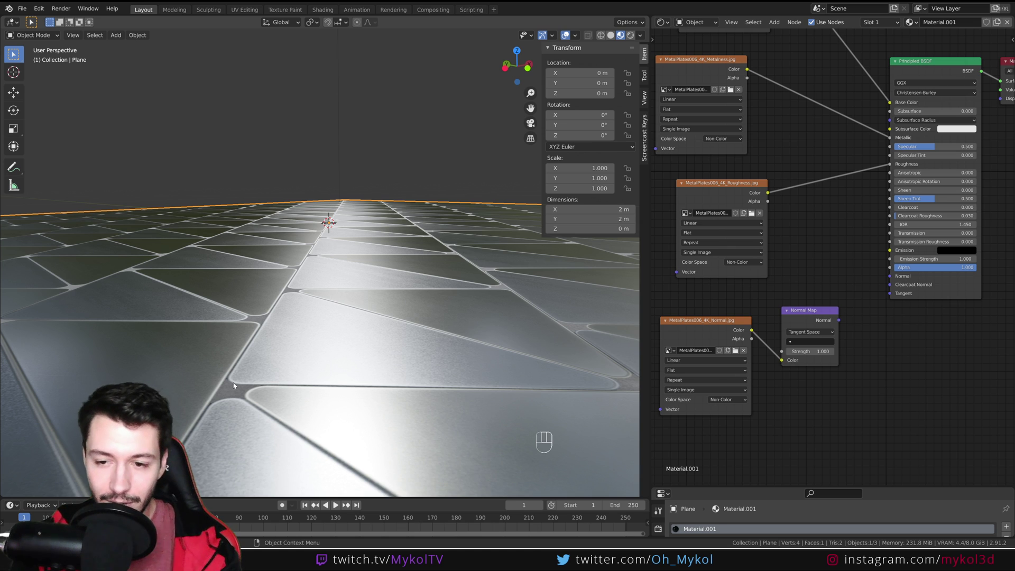
left_click_drag(838, 322, 890, 276)
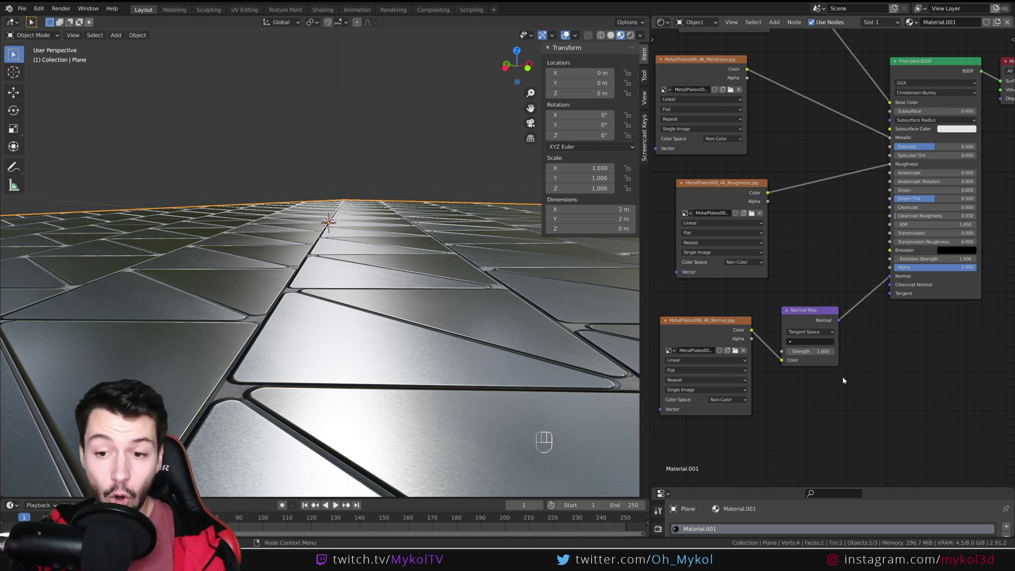
- Test the Normal Map strength at 0.1 and at -1, and reset it to 1
scroll(829, 302, "up", 3)
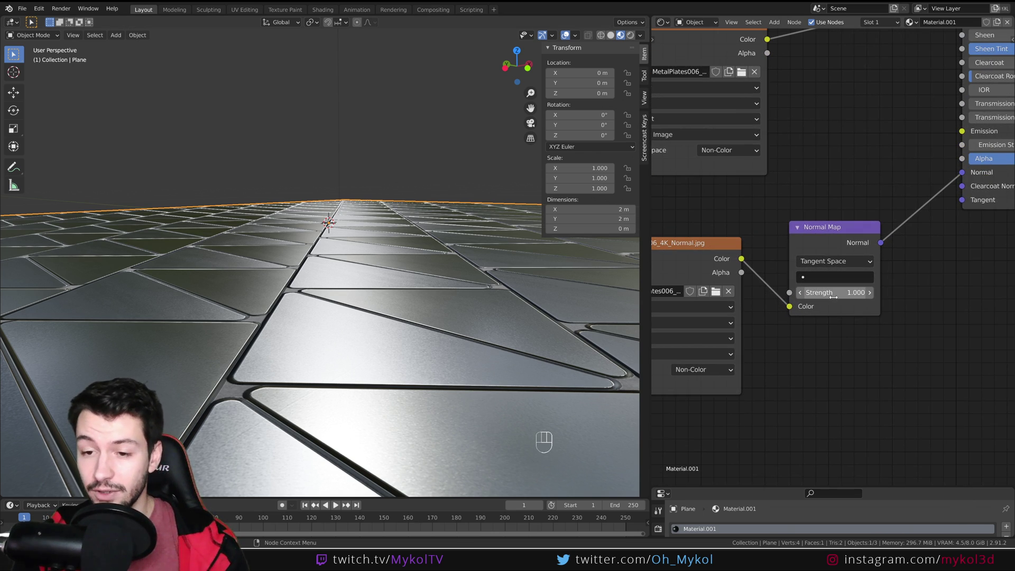
mouse_move(832, 297)
left_mouse_down()
mouse_move(793, 297)
mouse_move(867, 297)
mouse_move(814, 297)
left_mouse_up()
left_click(844, 292)
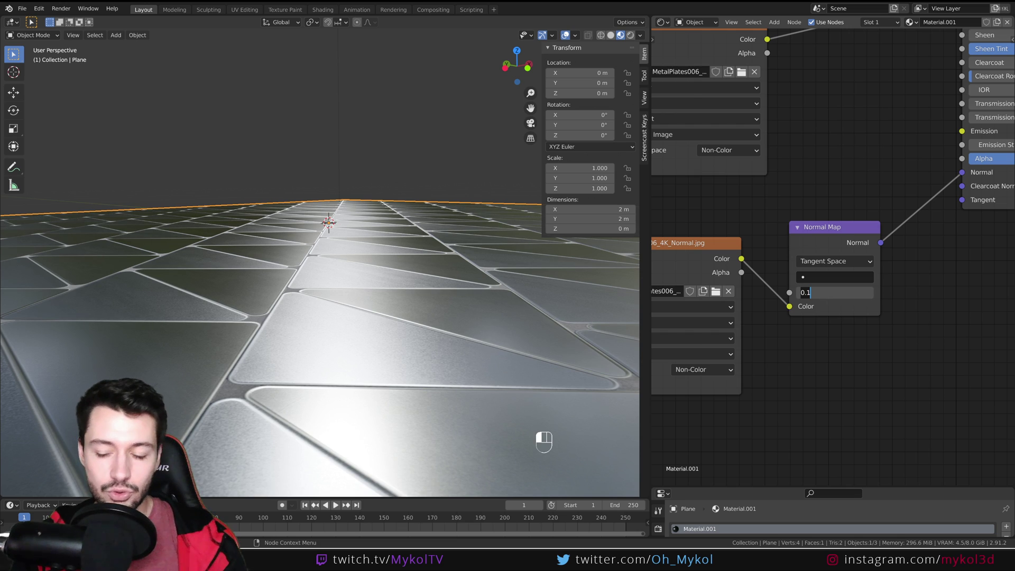
type("1")
key("Return")
left_click(849, 291)
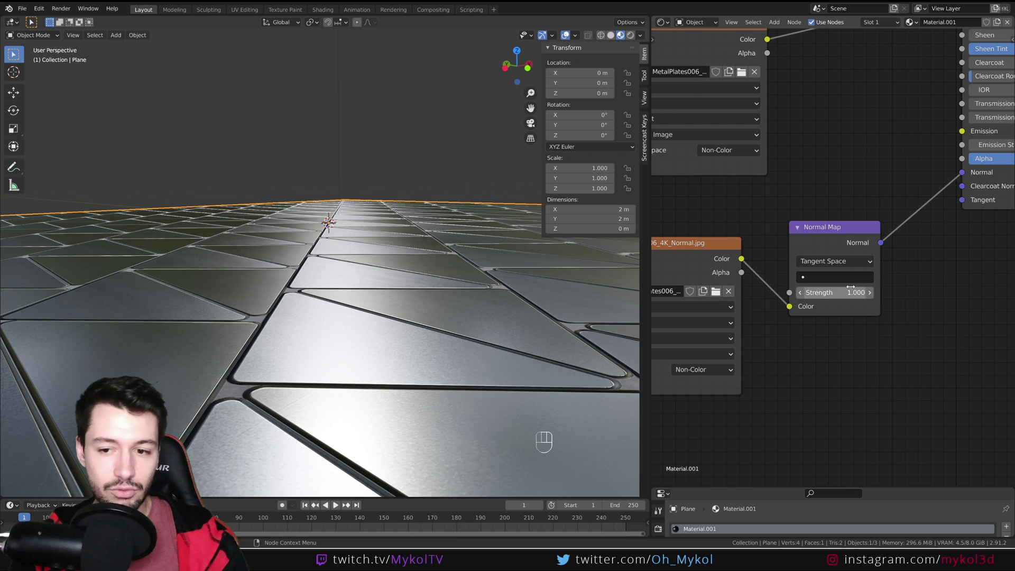
type("1.0-1")
key("Return")
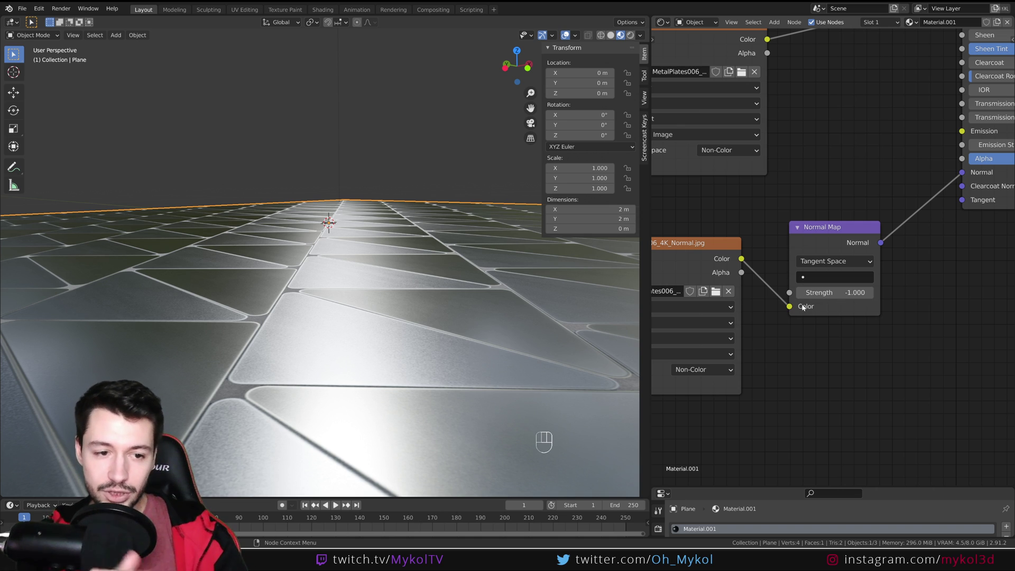
left_click_drag(830, 292, 885, 292)
- Examine the plates' relief from several angles, comparing the shading with scene lights off and on
mouse_move(419, 383)
middle_mouse_down()
mouse_move(437, 383)
mouse_move(426, 389)
mouse_move(437, 442)
mouse_move(431, 350)
mouse_move(407, 390)
middle_mouse_up()
scroll(426, 356, "down", 4)
scroll(412, 339, "up", 2)
scroll(411, 338, "up", 5)
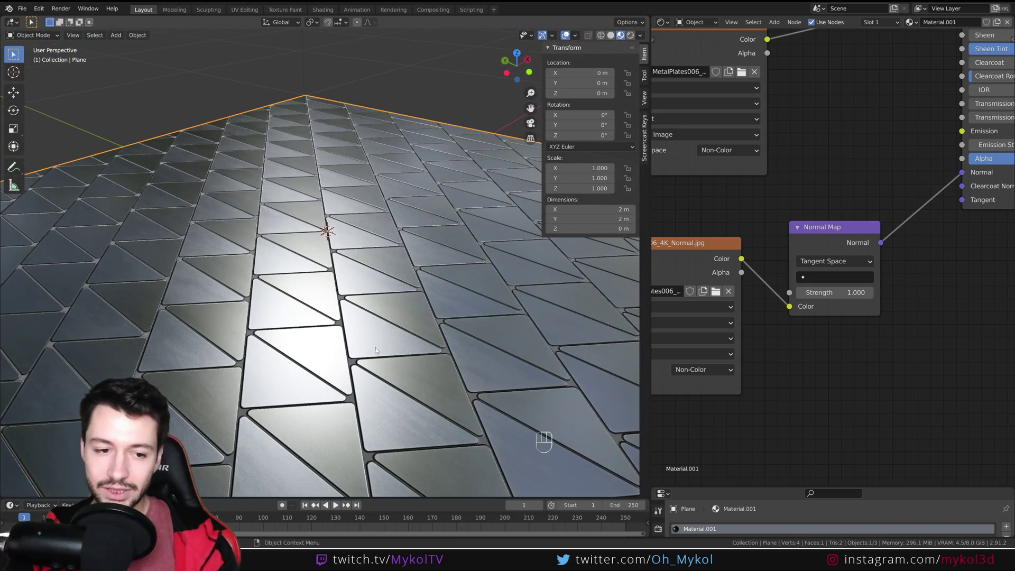
middle_click_drag(384, 261, 396, 224)
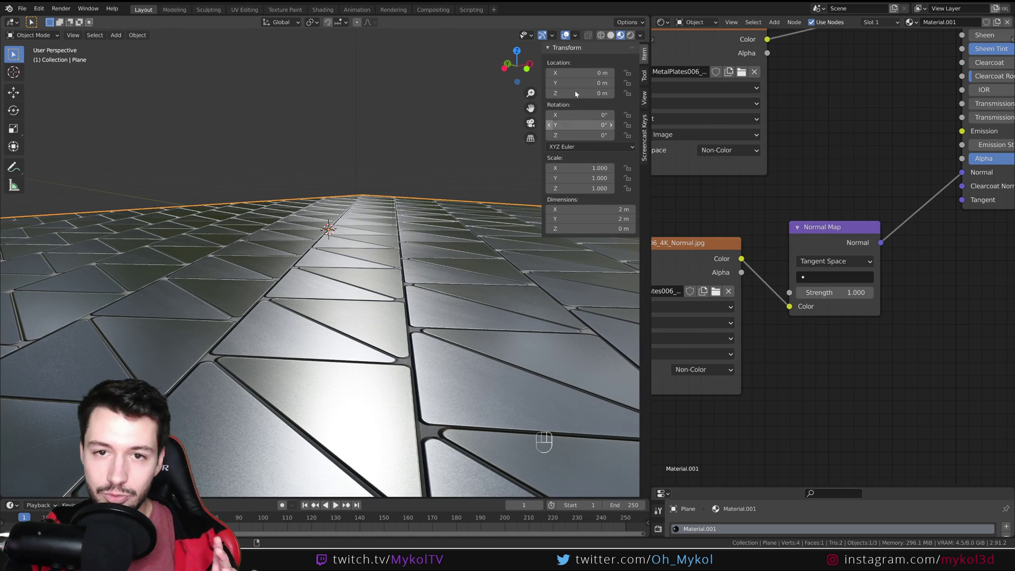
left_click(641, 35)
left_click(582, 85)
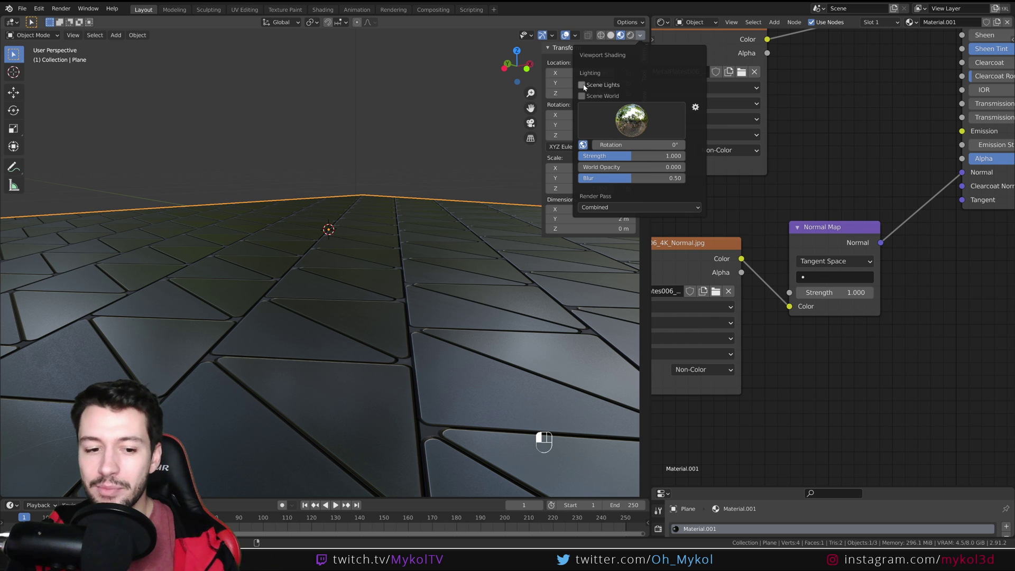
left_click(582, 85)
middle_click_drag(402, 262, 372, 267)
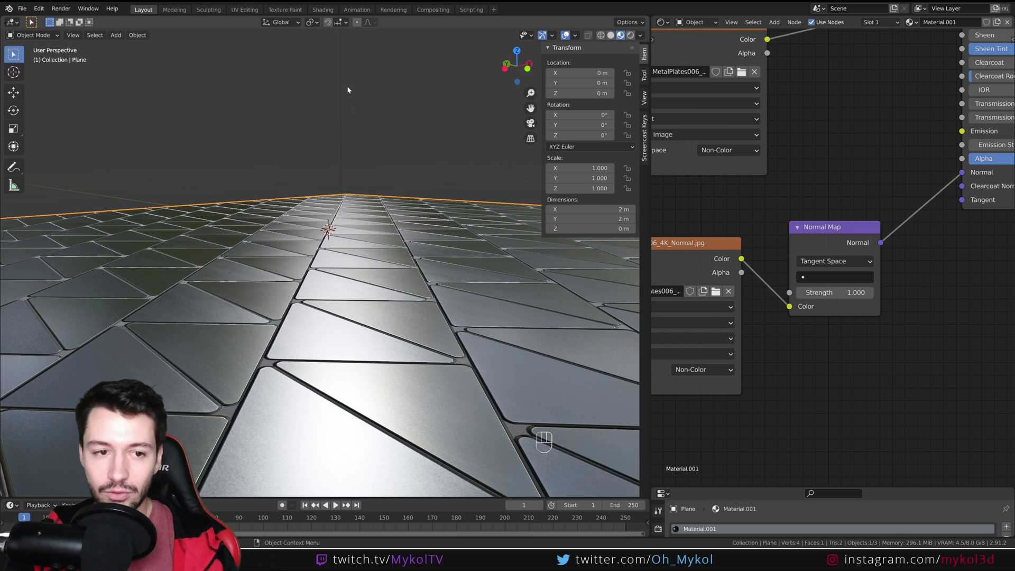
- Try moving the scene light lower over the plane to see how the plate edges react
left_click(341, 46)
key("g")
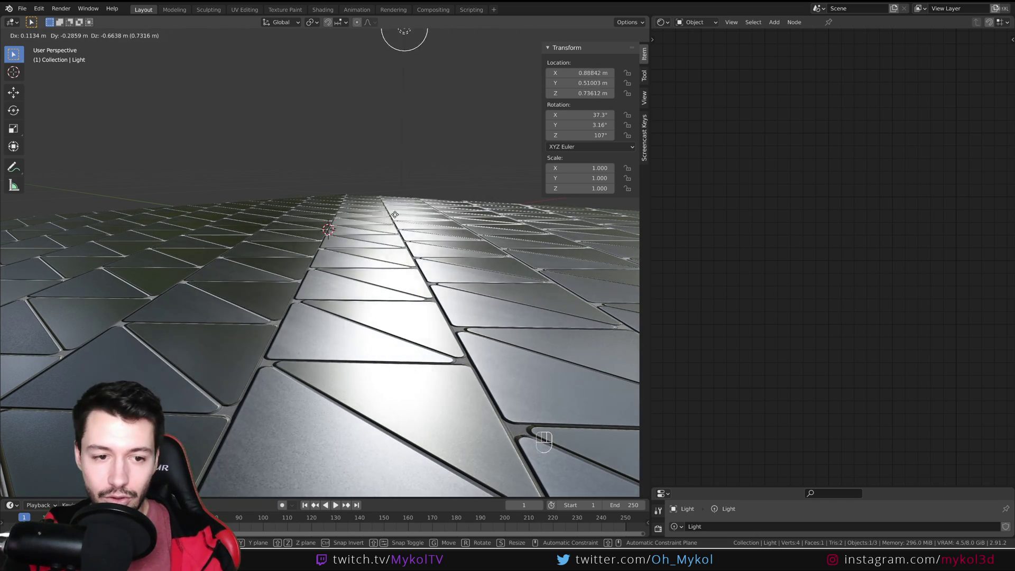
left_click(388, 249)
- Select the plane, inspect its mesh in Edit Mode, and return to Object Mode
scroll(423, 280, "down", 5)
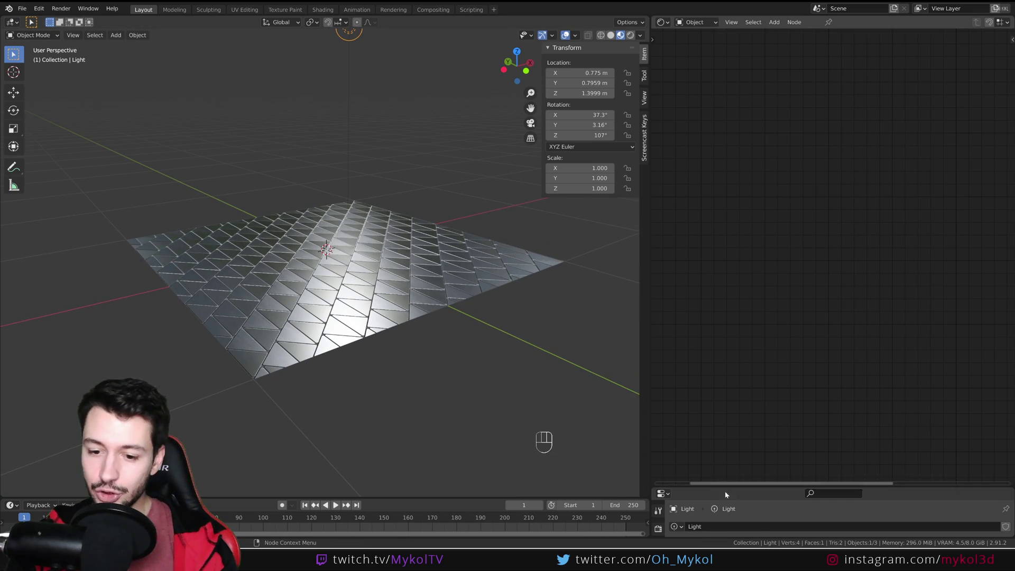
left_click(355, 299)
key("Tab")
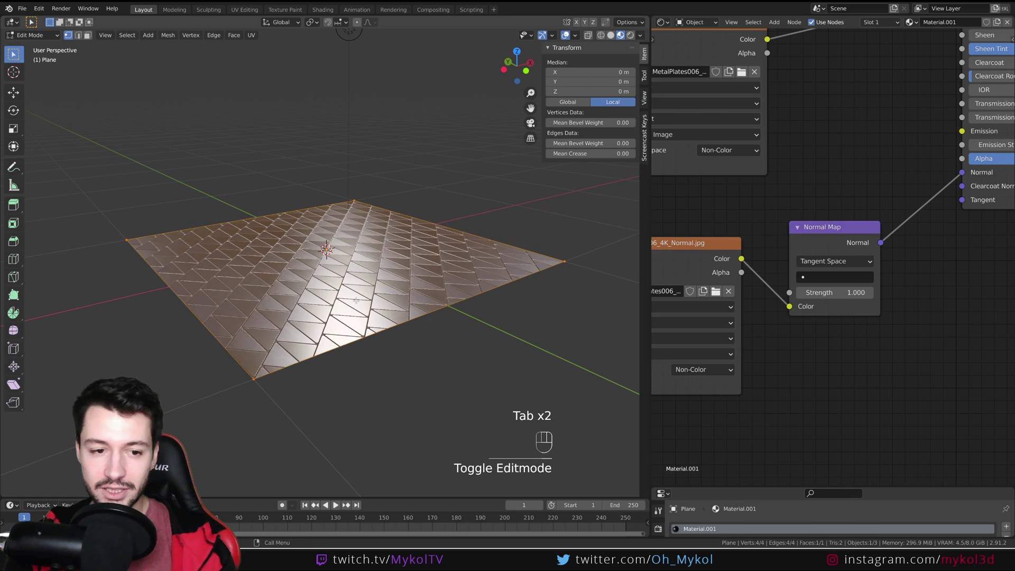
middle_click_drag(355, 300, 492, 309)
key("Tab")
- Add a UV sphere and move it along Y to about -2.55 m, beside the plane
scroll(403, 307, "down", 5)
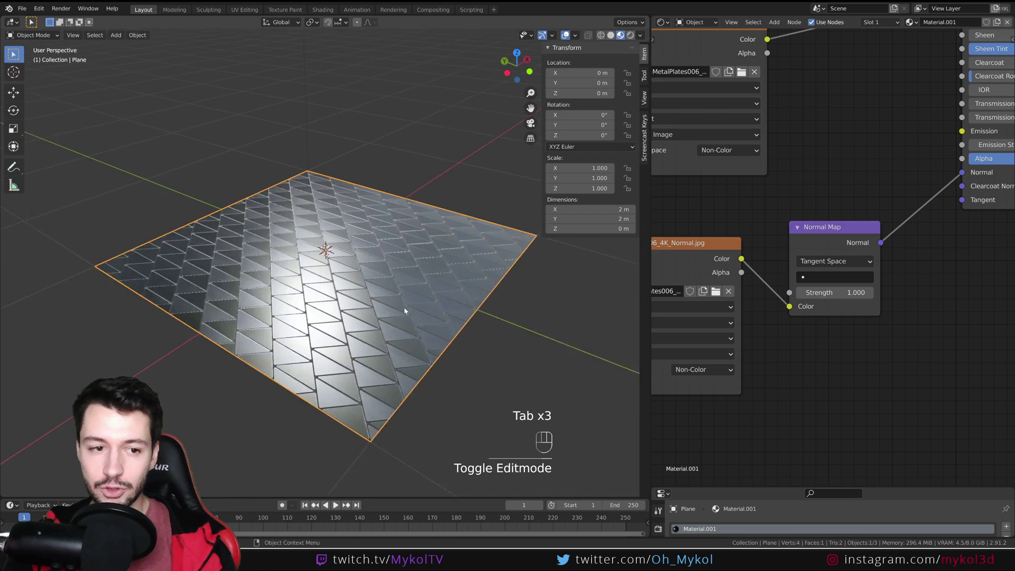
key("shift+a")
mouse_move(409, 312)
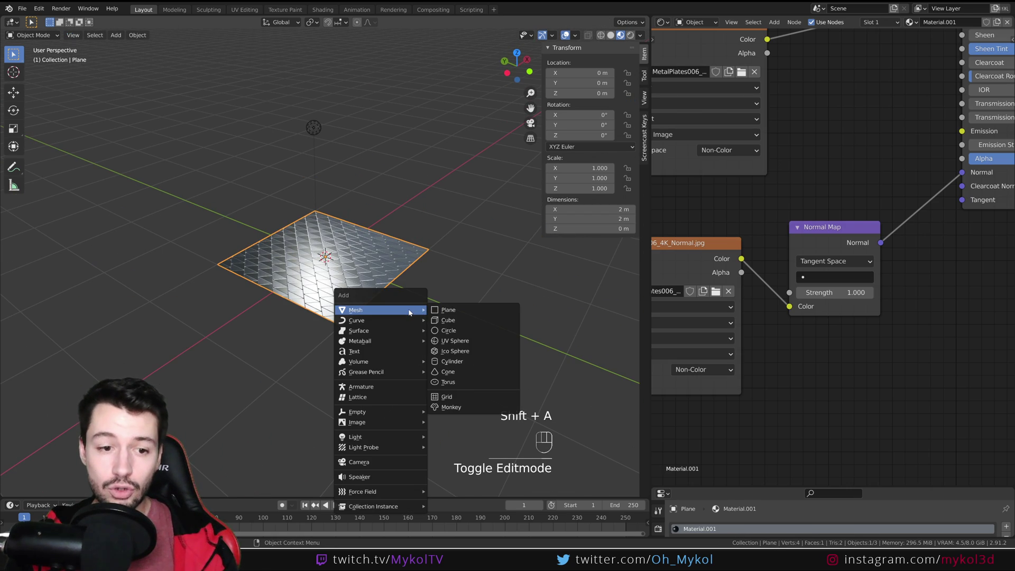
left_click(455, 341)
key("g")
left_click(458, 372)
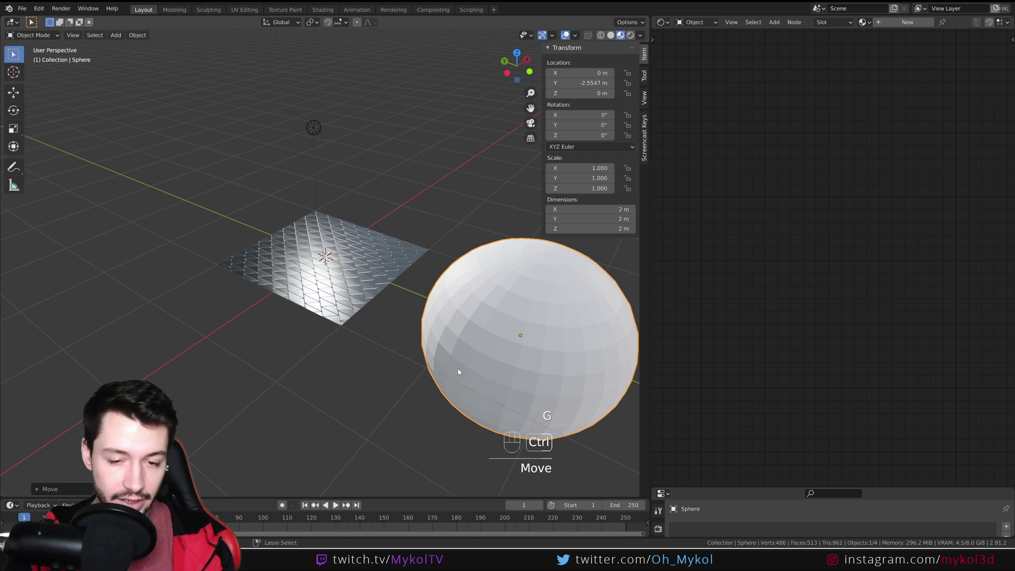
- Give the sphere a level 2 subdivision surface and shade it smooth
key("ctrl+2")
right_click(483, 341)
left_click(487, 341)
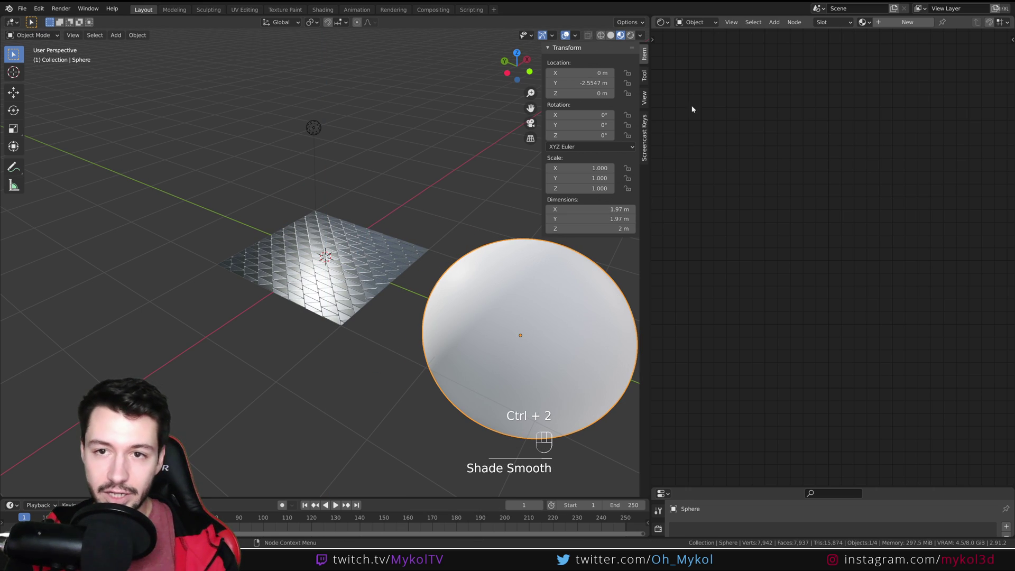
- Assign the existing Material.001 to the sphere and view its plates close up
left_click(862, 22)
left_click(894, 47)
middle_click_drag(528, 322, 565, 294)
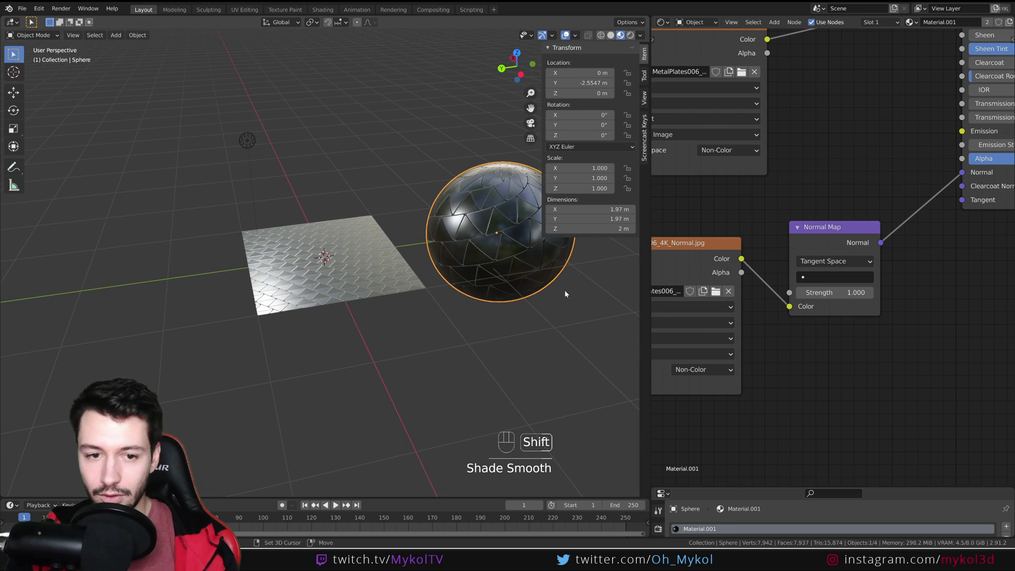
scroll(565, 293, "up", 10)
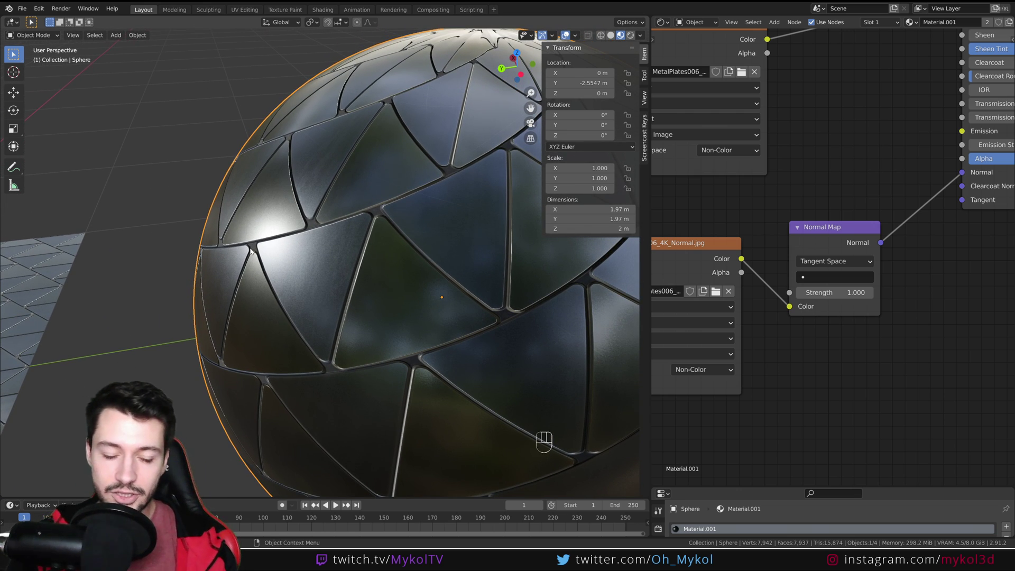
- Try sRGB as the Normal texture's color space, examine the sphere's shading, and restore it to Non-Color
middle_click_drag(757, 354, 779, 360)
left_click(726, 376)
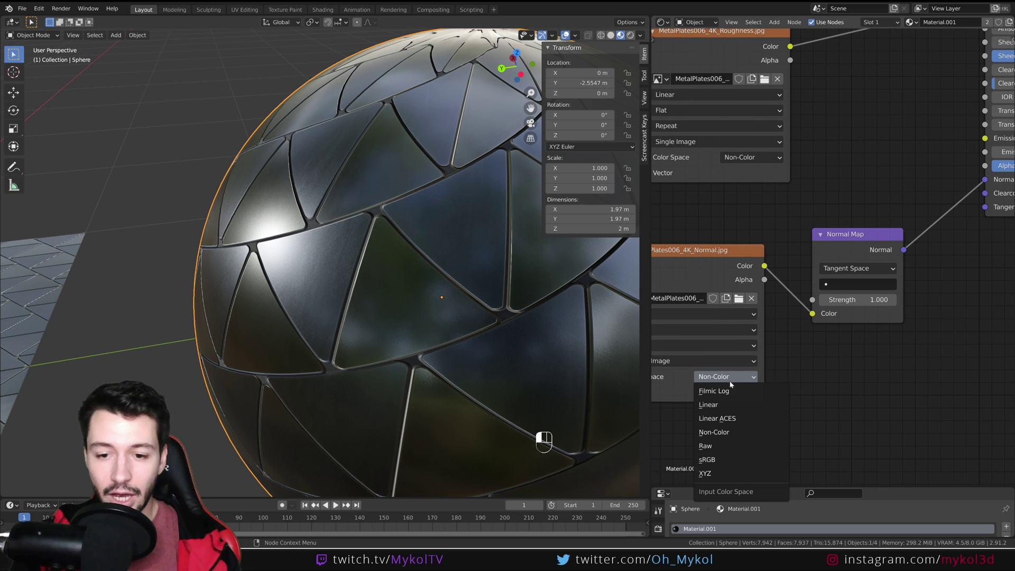
left_click(720, 460)
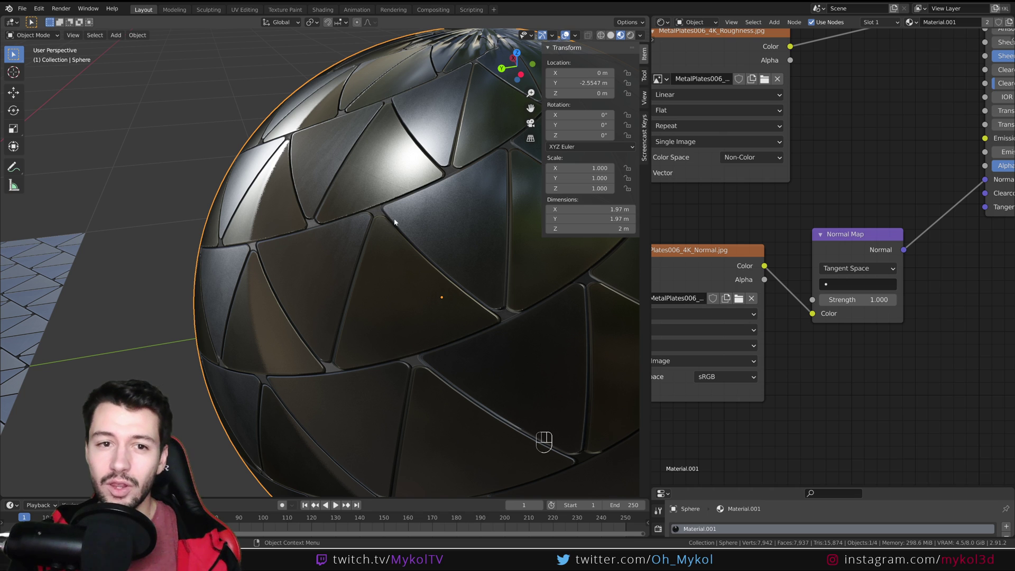
middle_click_drag(782, 180, 784, 315)
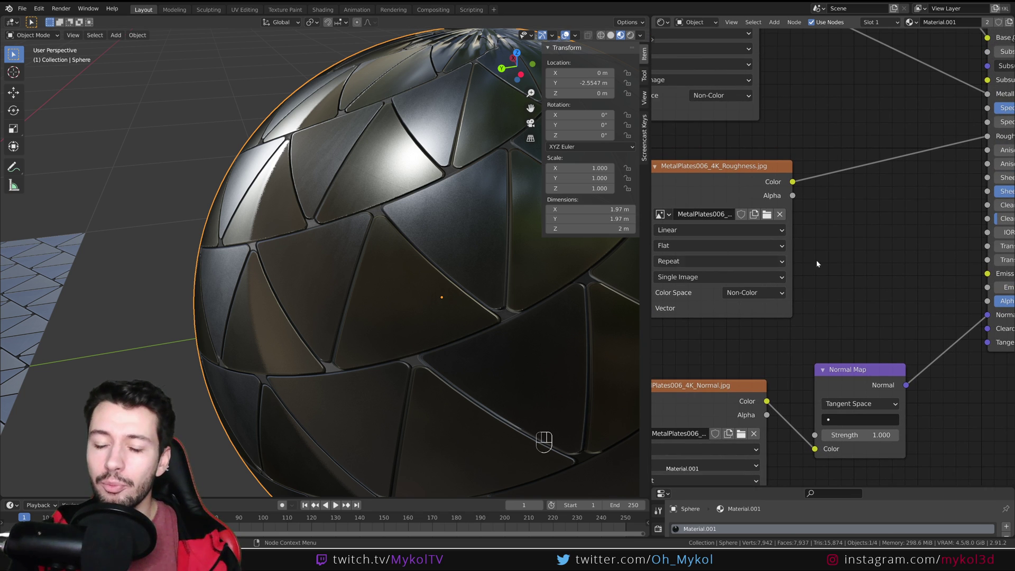
scroll(718, 146, "down", 3)
mouse_move(782, 258)
middle_mouse_down()
mouse_move(772, 168)
mouse_move(774, 241)
middle_mouse_up()
middle_click_drag(560, 286, 385, 340)
middle_click_drag(283, 255, 63, 237, "shift")
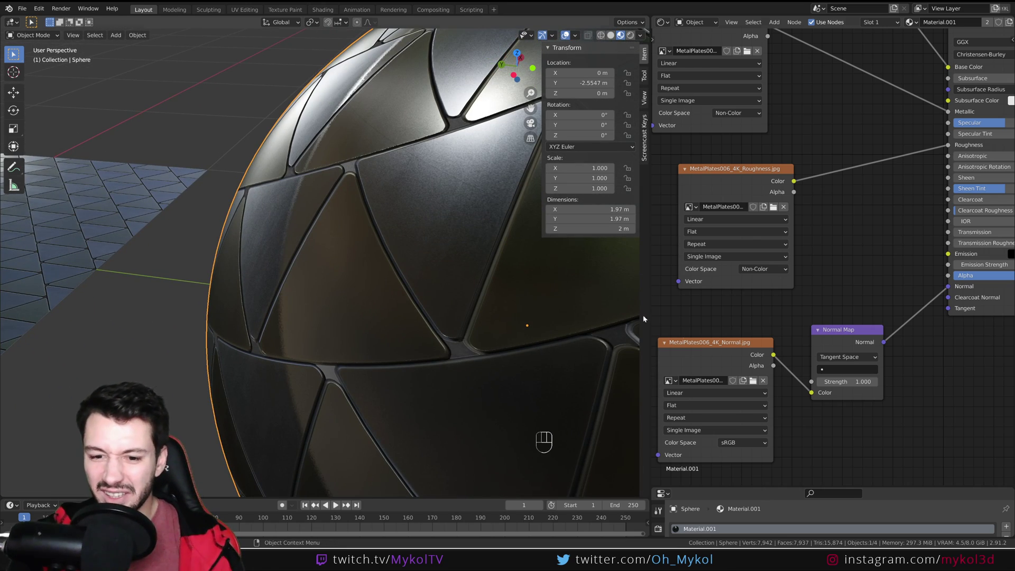
left_click(737, 441)
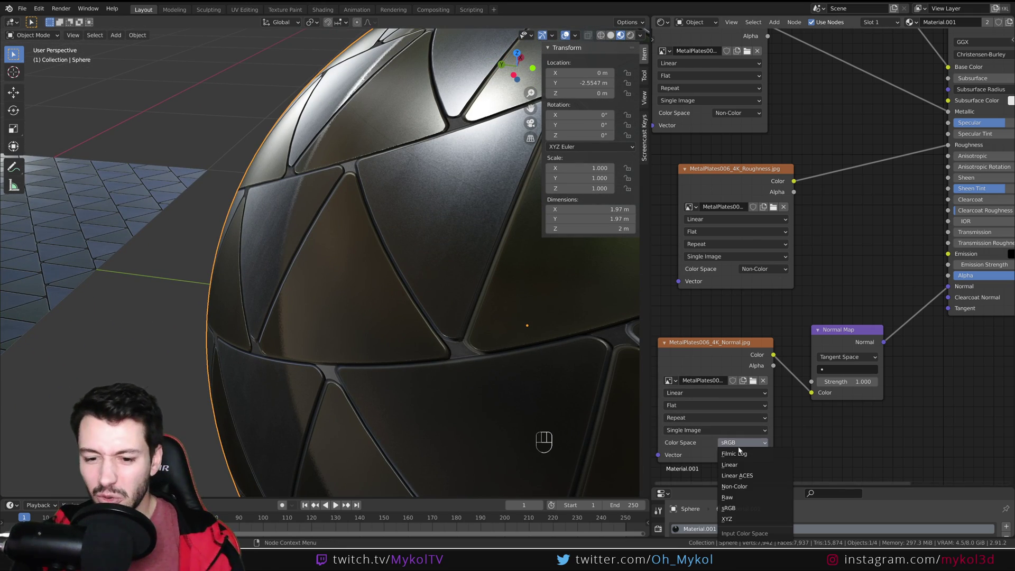
left_click(728, 487)
- Examine the metal plates around the sphere up close with overlays and gizmos hidden, and turn the overlays back on
middle_click_drag(529, 359, 531, 288)
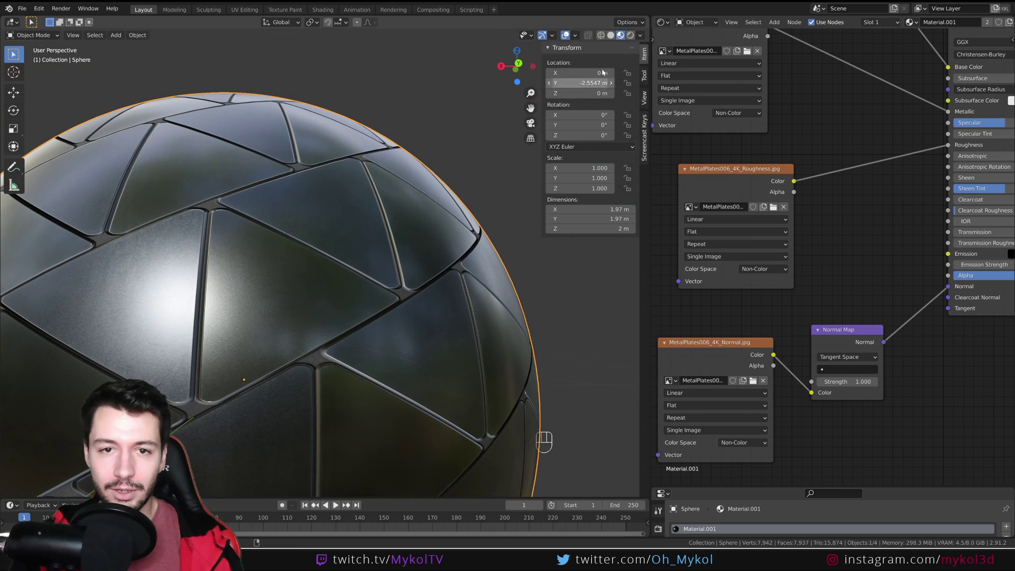
middle_click_drag(489, 130, 350, 271)
middle_click_drag(284, 310, 387, 287)
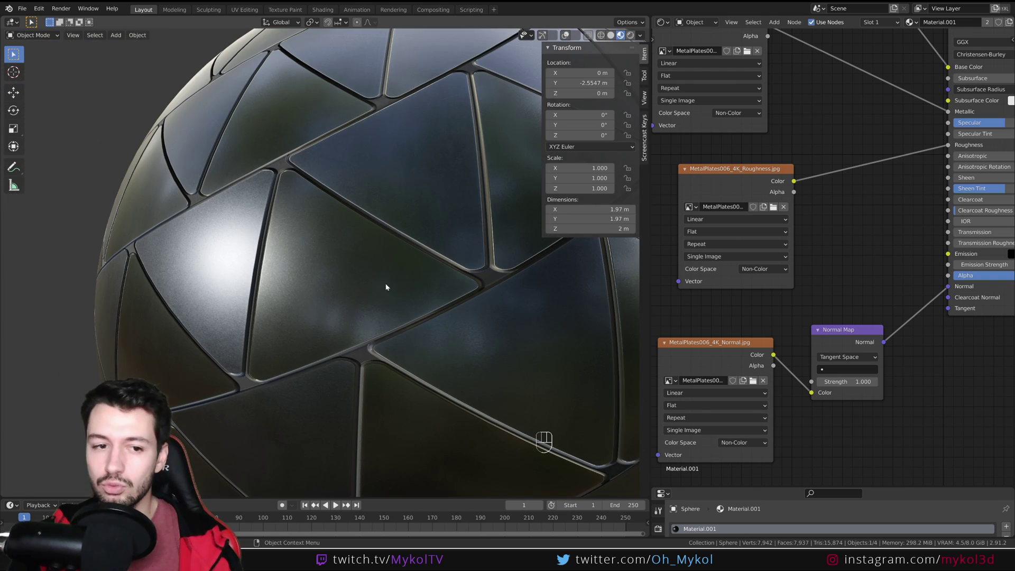
scroll(366, 294, "up", 4)
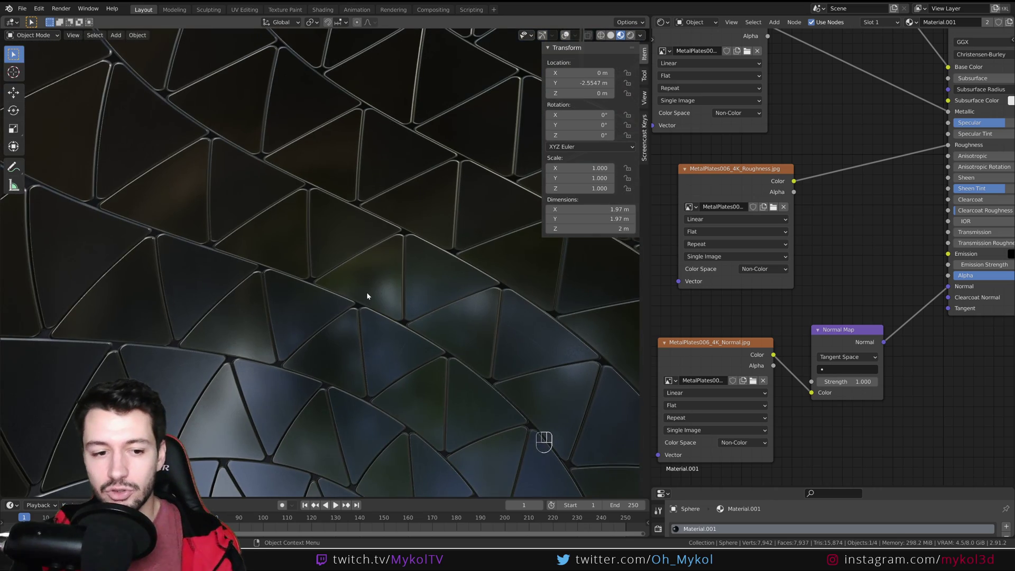
scroll(366, 294, "down", 5)
scroll(367, 296, "down", 3)
middle_click_drag(385, 306, 299, 317)
scroll(488, 80, "down", 2)
left_click(566, 35)
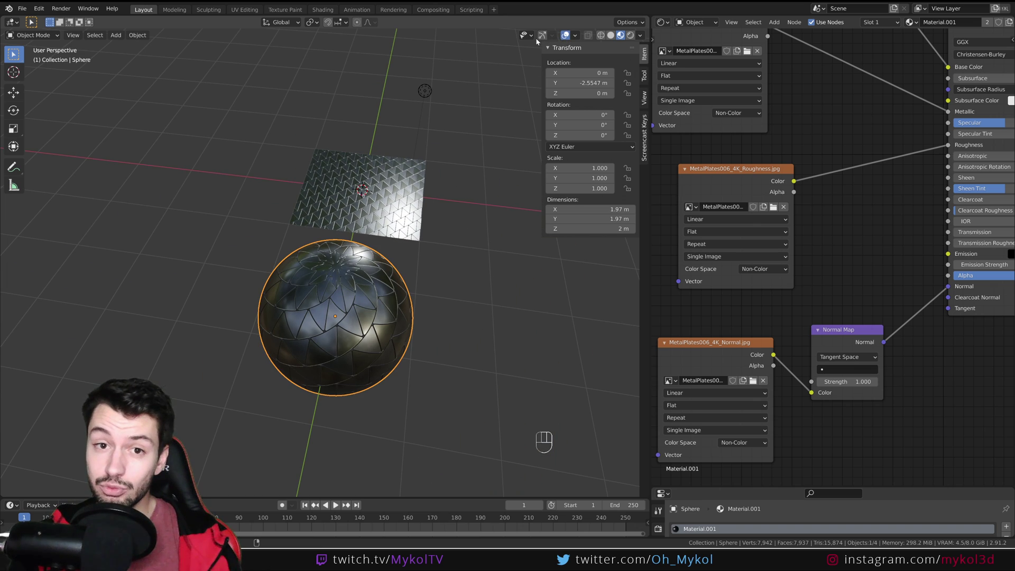
- Duplicate the metal plates plane in top view along the X axis, placing the copy at X 4.2 m
middle_click_drag(492, 142, 340, 272, "shift")
left_click(344, 270)
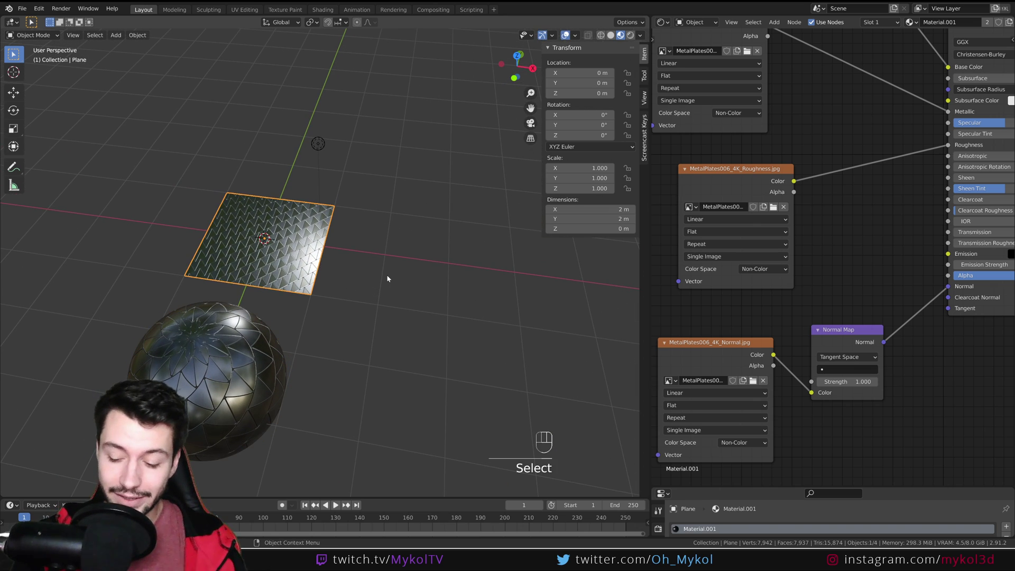
key("KP_7")
key("shift+d")
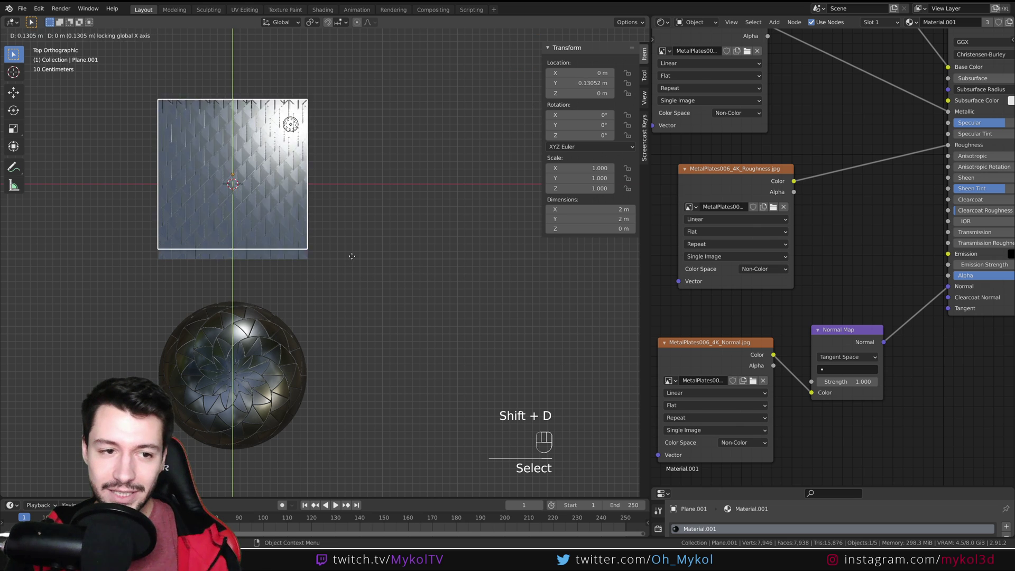
key("x")
left_click(617, 261)
middle_click_drag(517, 272, 340, 322, "shift")
scroll(364, 310, "up", 4)
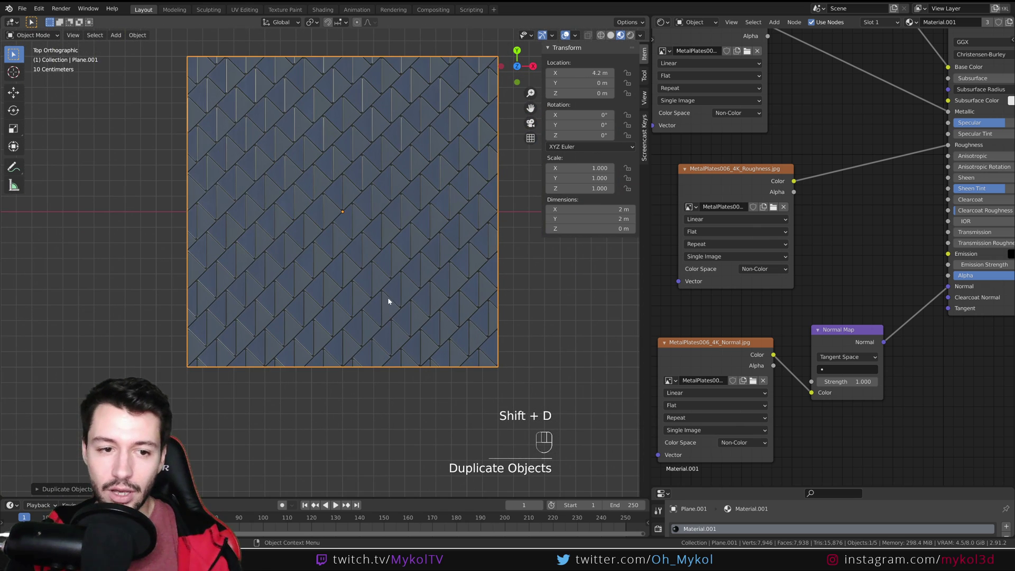
- Annotate the copied plane's edges with A on the left, B on the right, C above and D below
scroll(467, 241, "down", 2)
middle_click_drag(462, 248, 441, 257, "shift")
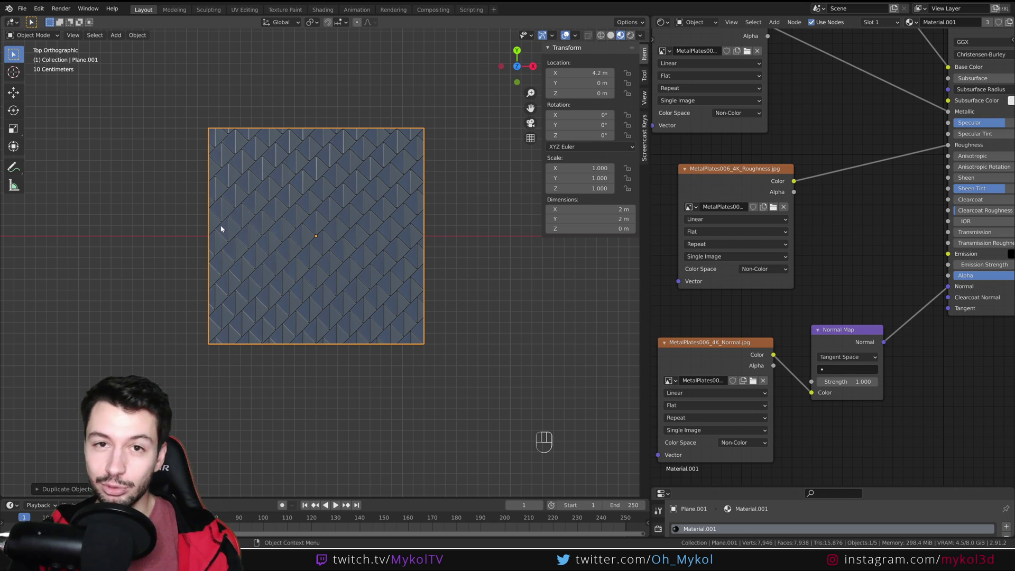
middle_click_drag(399, 213, 426, 204, "shift")
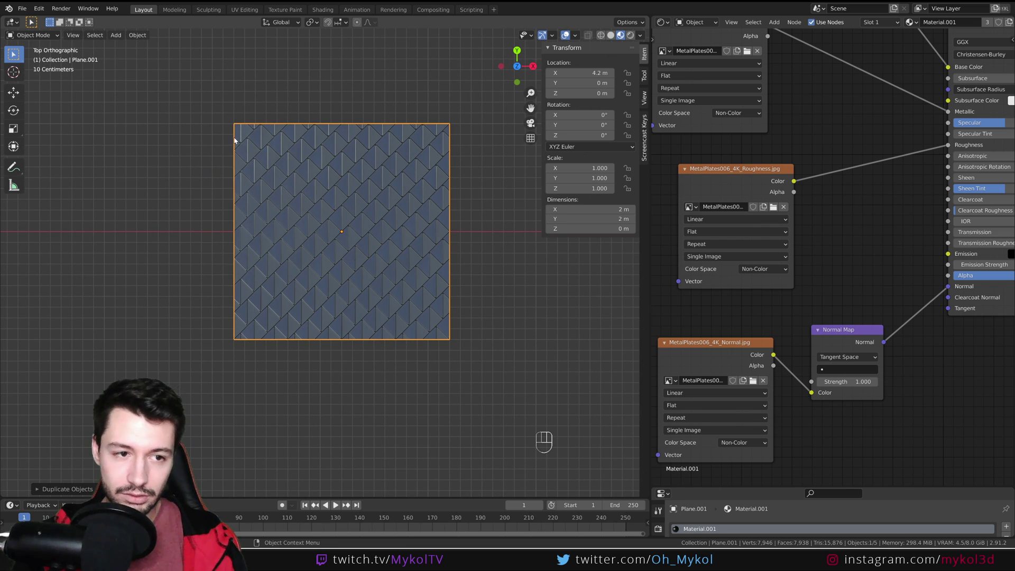
left_click_drag(227, 237, 243, 235)
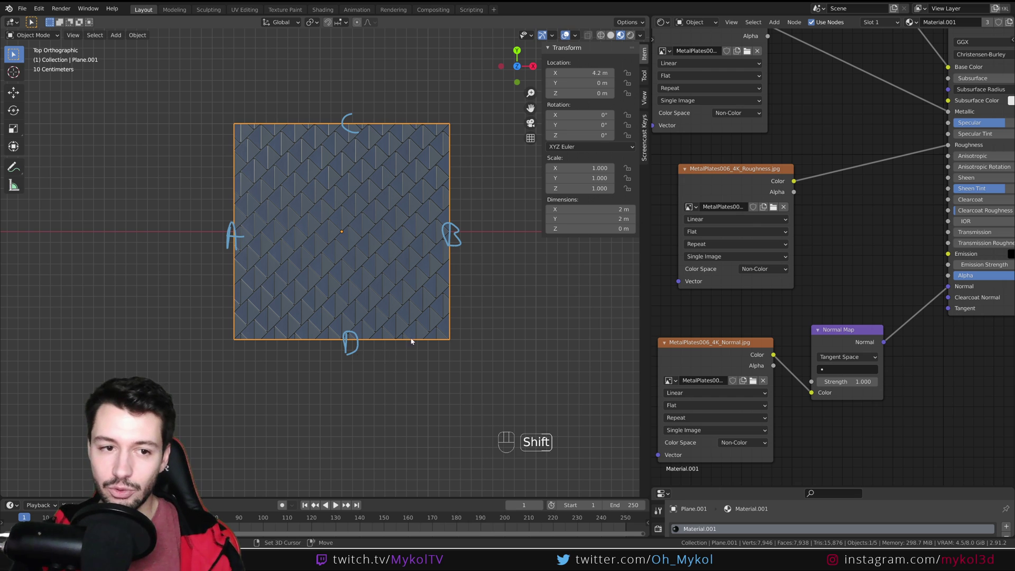
- Duplicate the annotated plane 2 m along X so the copy's edge meets edge B
middle_click_drag(411, 340, 331, 335, "shift")
key("shift+d")
key("x")
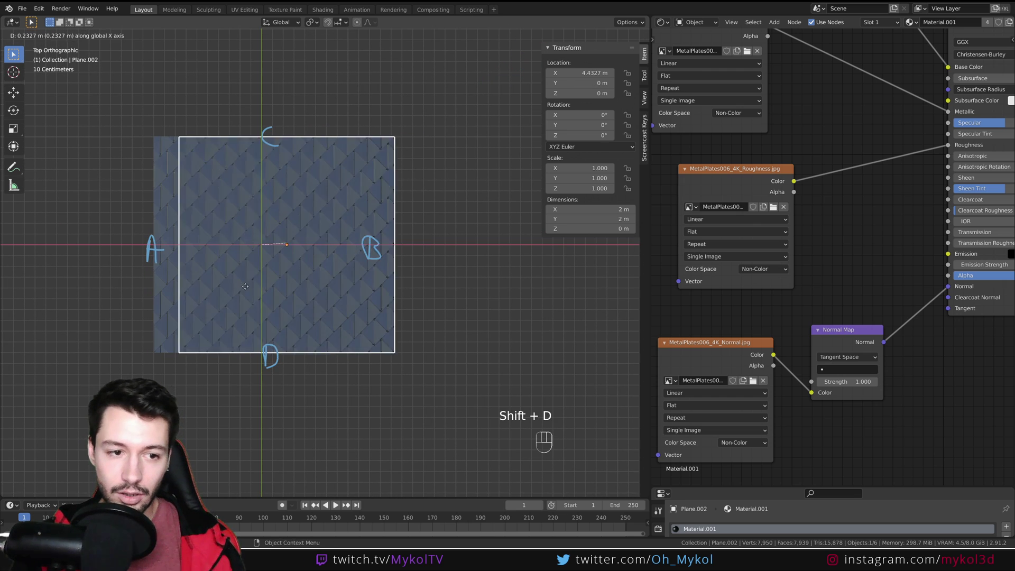
key("ctrl")
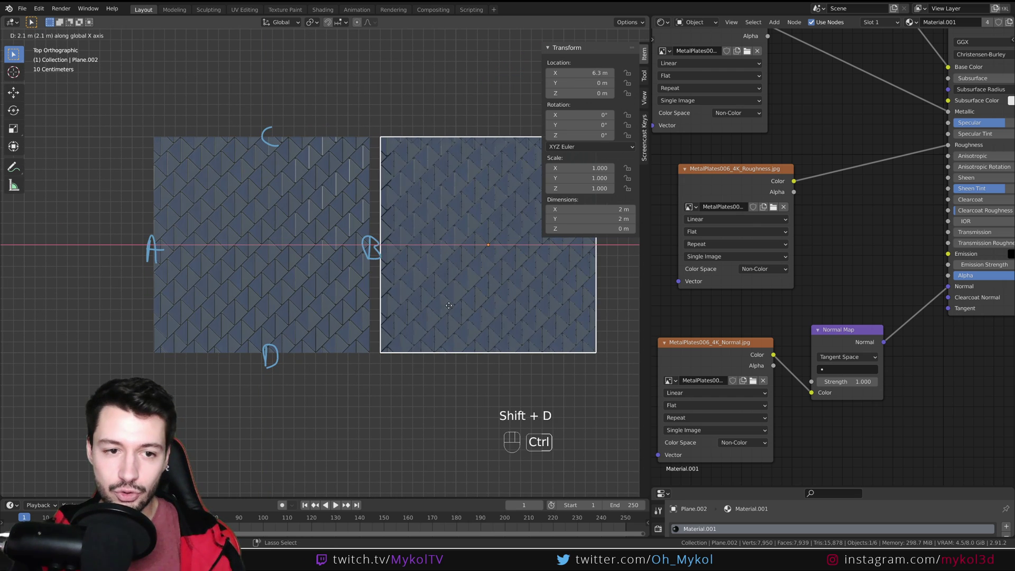
left_click(440, 304)
left_click(414, 394)
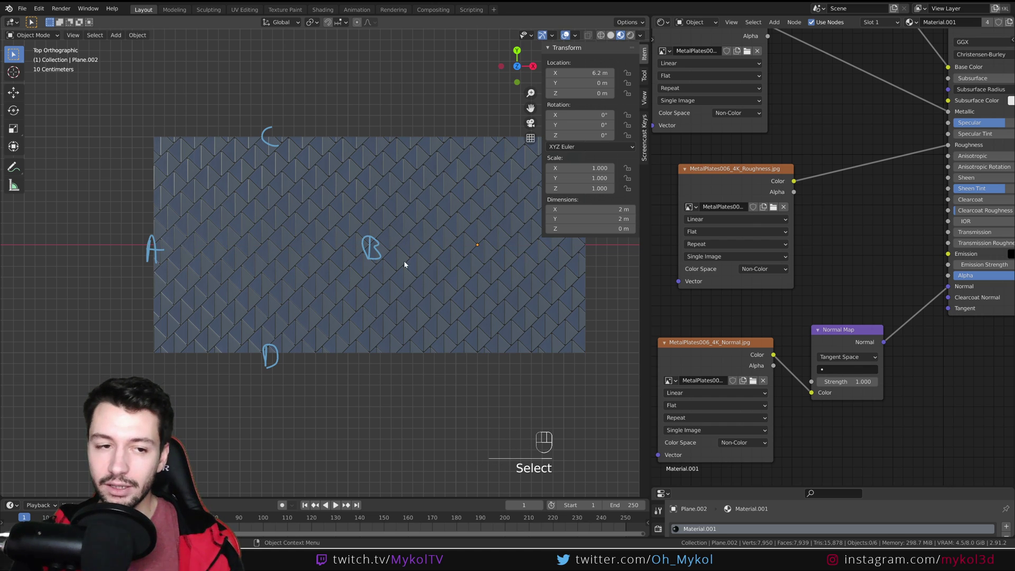
- Duplicate the annotated plane 2 m along negative Y so the copy's edge meets edge D
left_click(294, 247)
key("shift+d")
key("y")
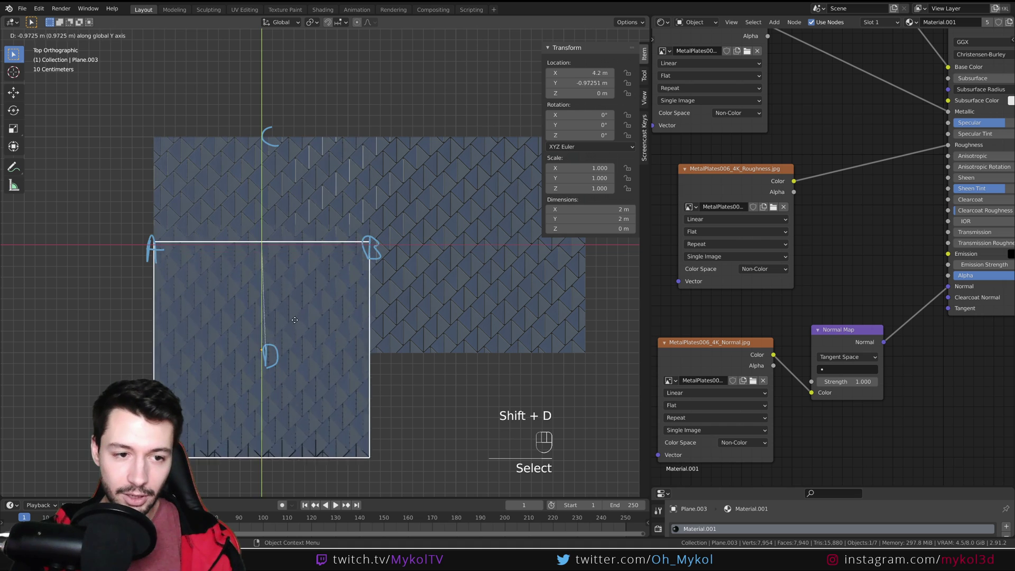
left_click(427, 413, "ctrl")
left_click(427, 412)
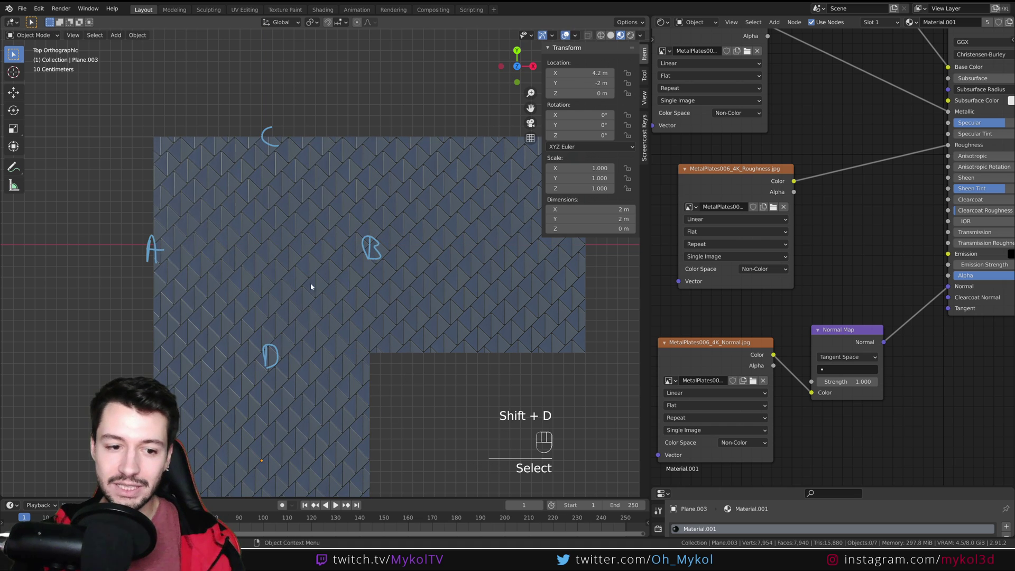
- Try scaling up the annotated plane's UVs in the UV Editor so the plates repeat more densely
left_click(346, 347)
left_click(660, 22)
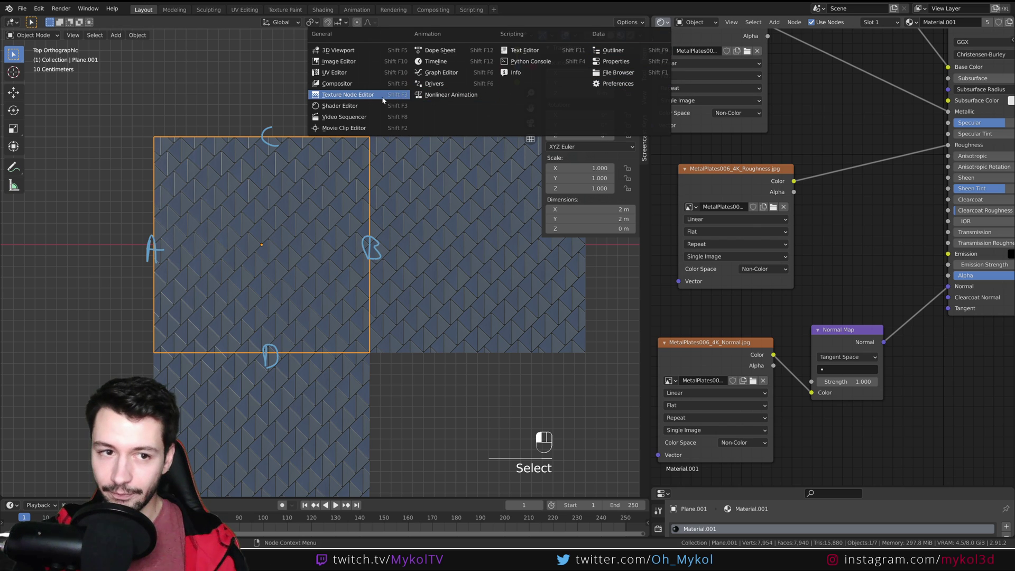
left_click(336, 73)
key("Tab")
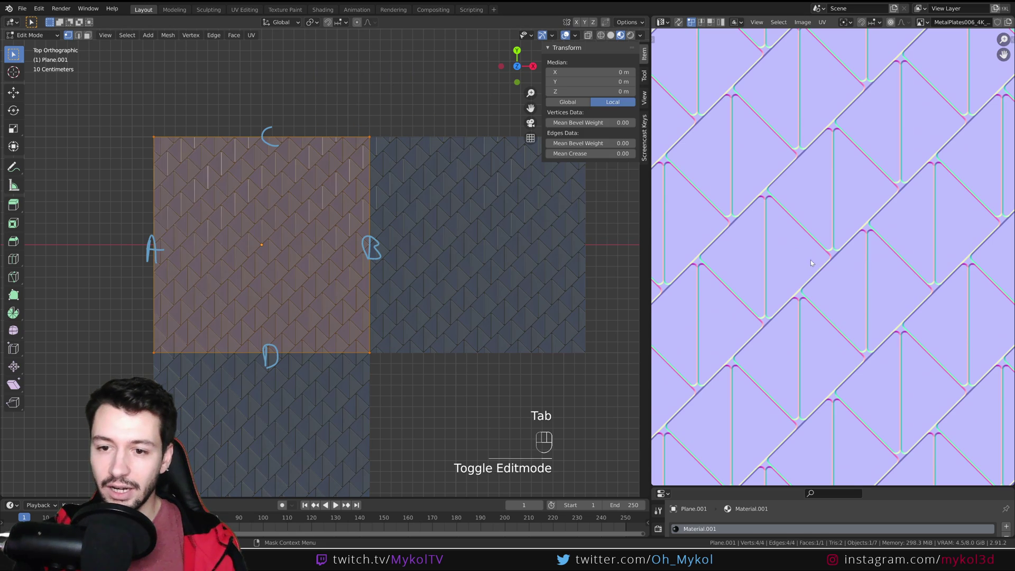
scroll(855, 325, "down", 3)
key("a")
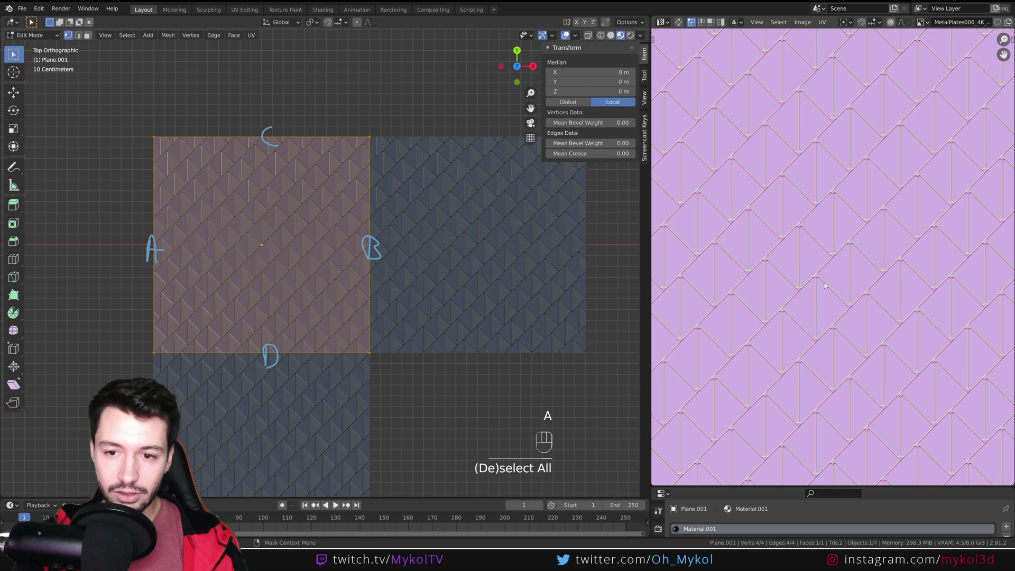
key("s")
left_click(889, 325)
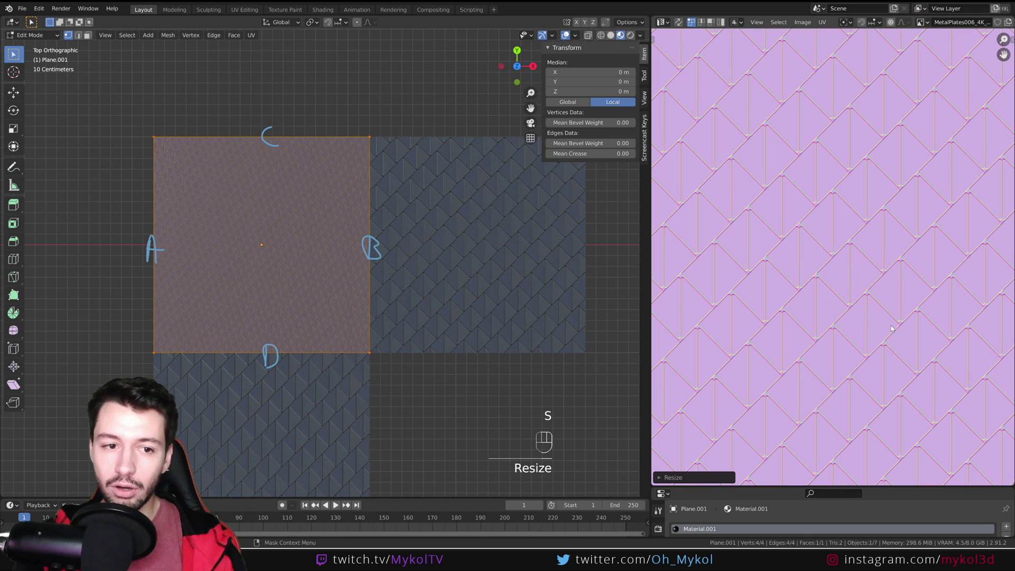
- Undo the UV scaling and return the annotated plane to Object Mode
key("Tab")
key("ctrl+z")
key("ctrl+z")
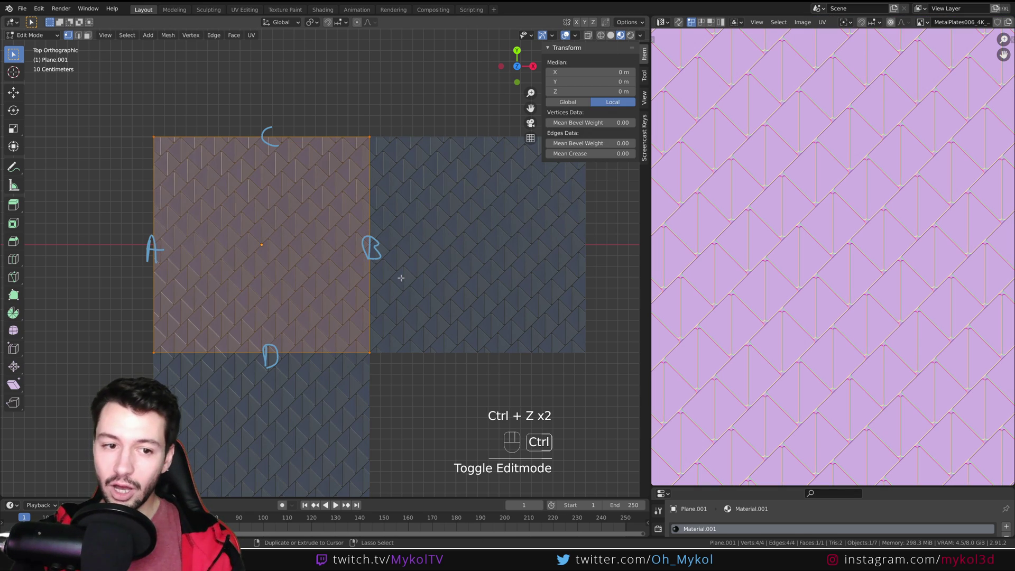
scroll(397, 293, "down", 5)
key("Tab")
- Duplicate the lower metal plates plane along the Y axis to about Y -4.69 m, leaving a gap below the tiled group
middle_click_drag(397, 293, 379, 213, "shift")
left_click(302, 233)
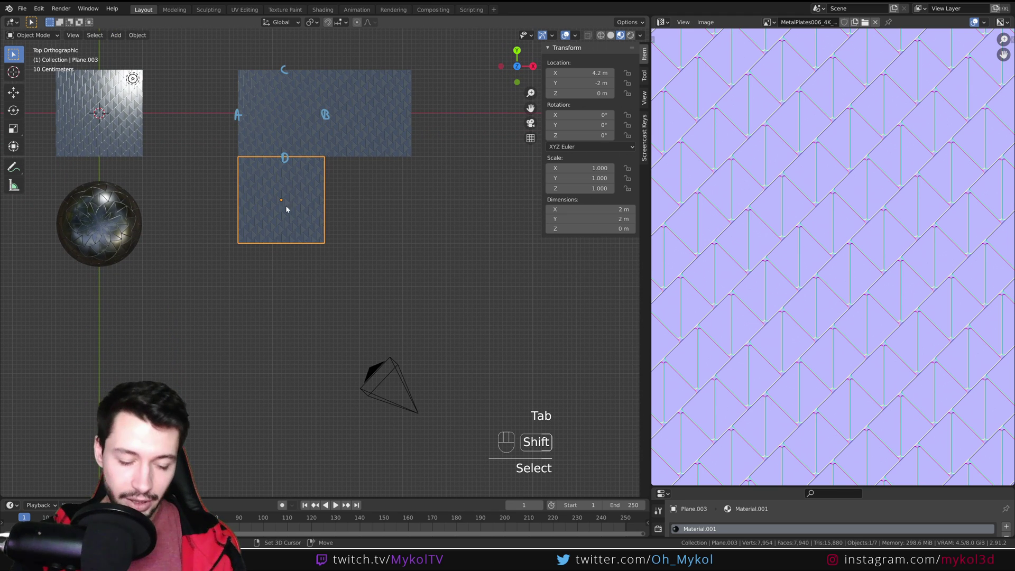
key("shift+d")
key("y")
left_click(289, 294)
scroll(321, 354, "up", 5)
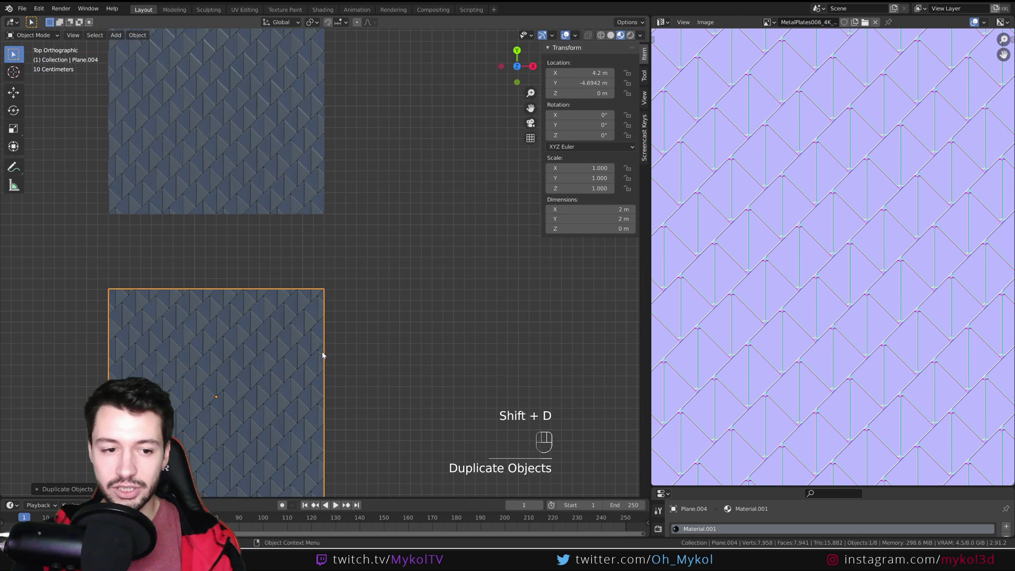
- Switch the UV Editor area back to the Shader Editor to show the detached plane's material nodes
key("alt+Tab")
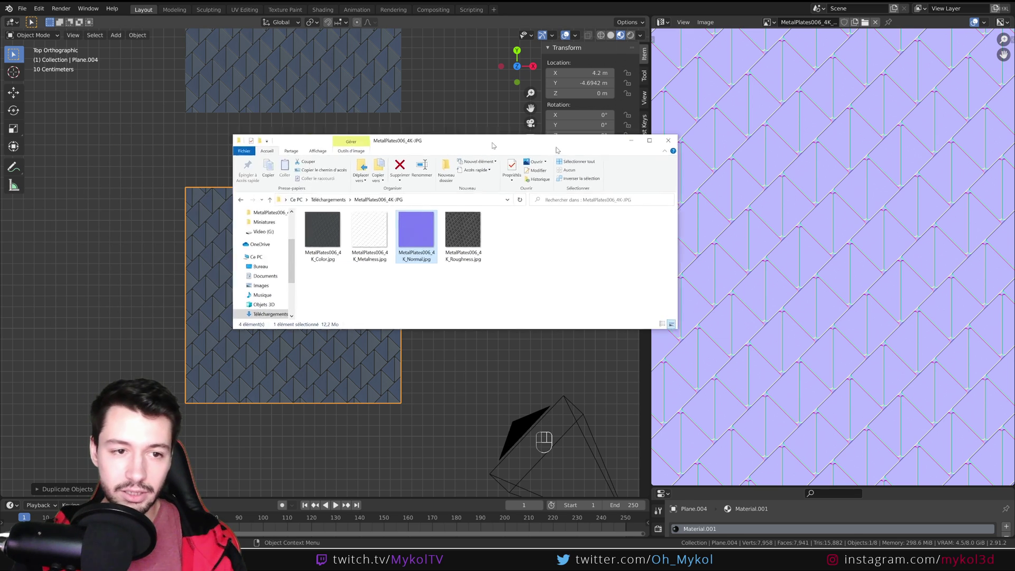
key("alt+Tab")
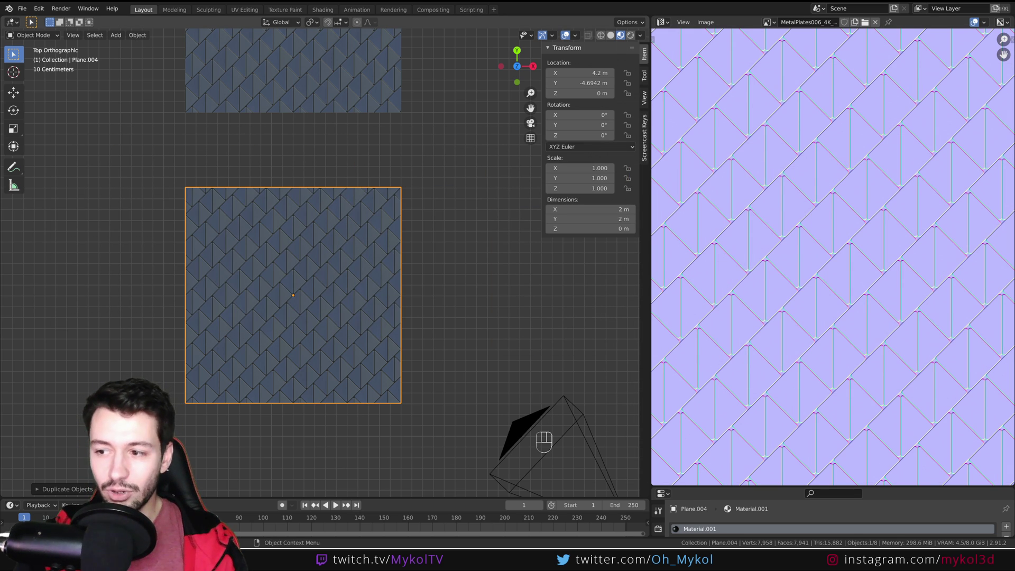
left_click(662, 22)
left_click(364, 105)
scroll(843, 234, "down", 2)
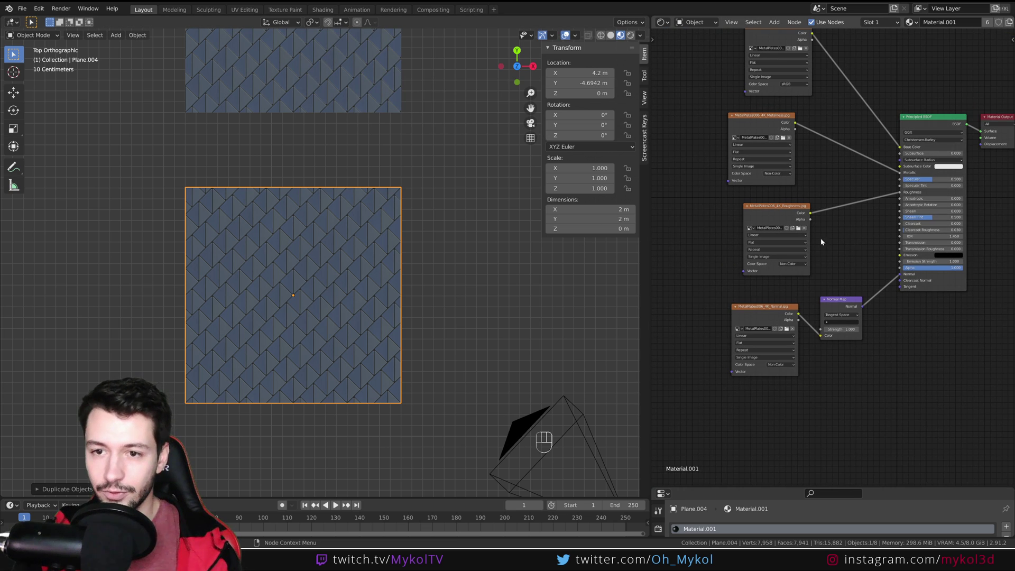
- Try replacing the shared Material.001's texture and normal map nodes with a wood image linked to Base Color
left_click_drag(852, 397, 693, 46)
key("x")
key("x")
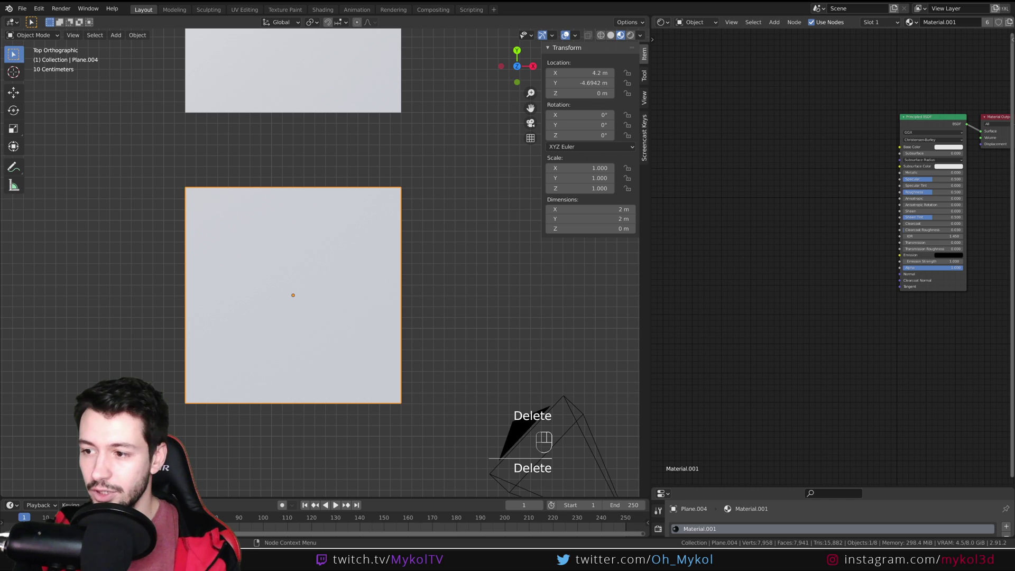
left_click_drag(875, 182, 900, 147)
scroll(364, 268, "down", 5)
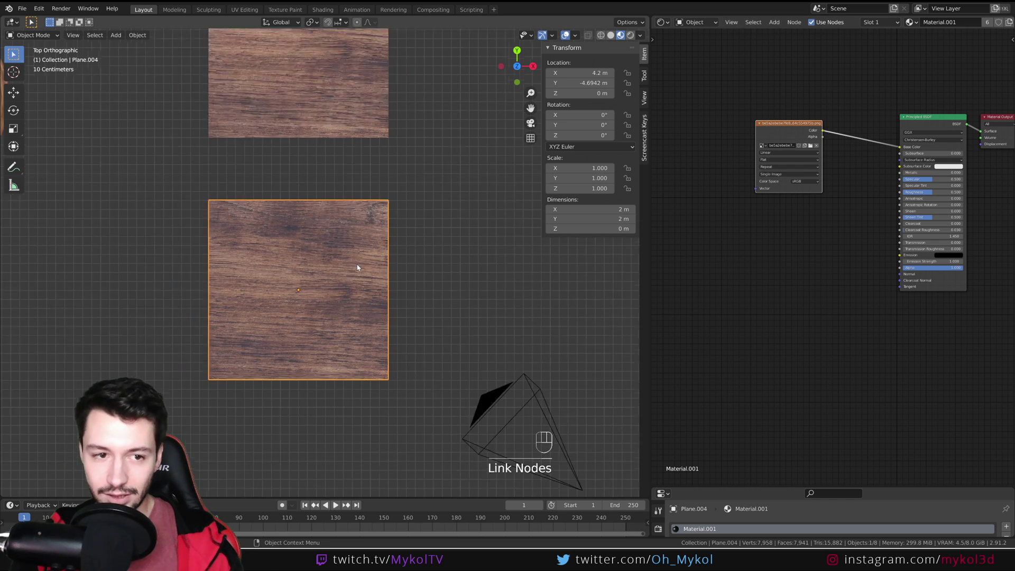
scroll(370, 268, "up", 3)
- Undo the wood texture changes to the shared material and give the detached plane its own single-user copy of it
key("ctrl+z")
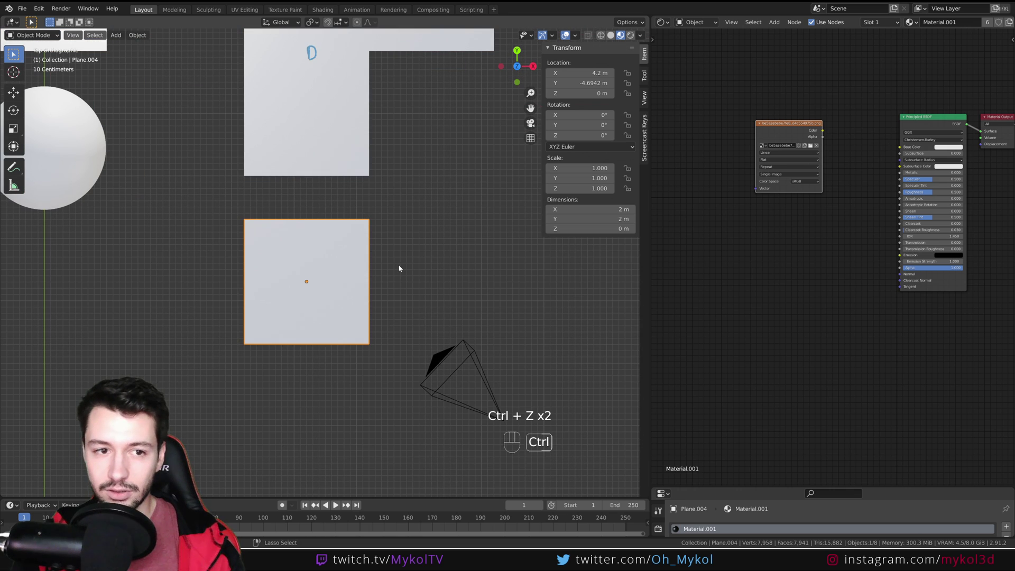
key("ctrl+z")
key("ctrl+z")
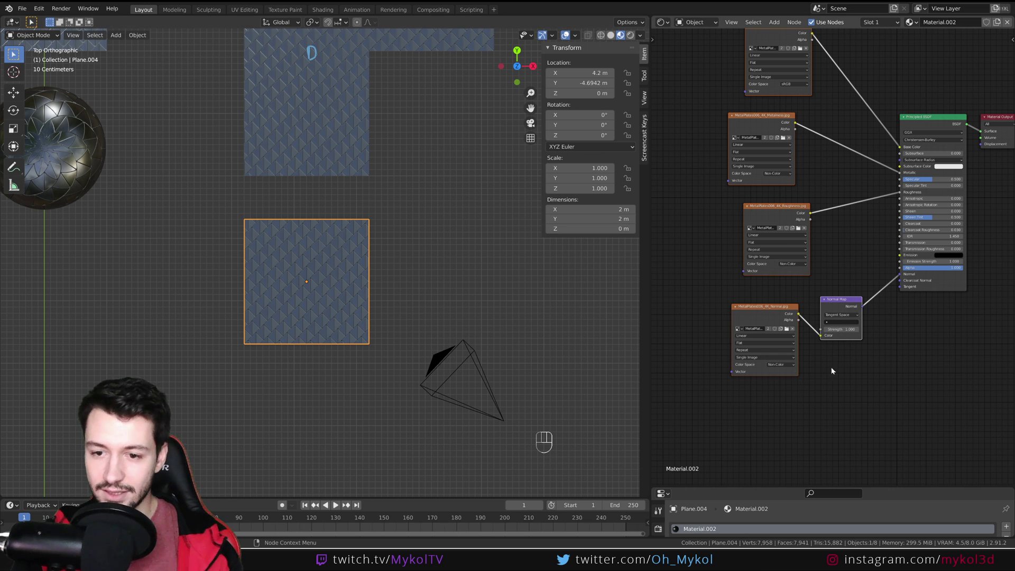
- Replace the texture and normal map nodes in the detached plane's material with a wood image linked to Base Color
left_click_drag(856, 425, 700, 69)
key("Delete")
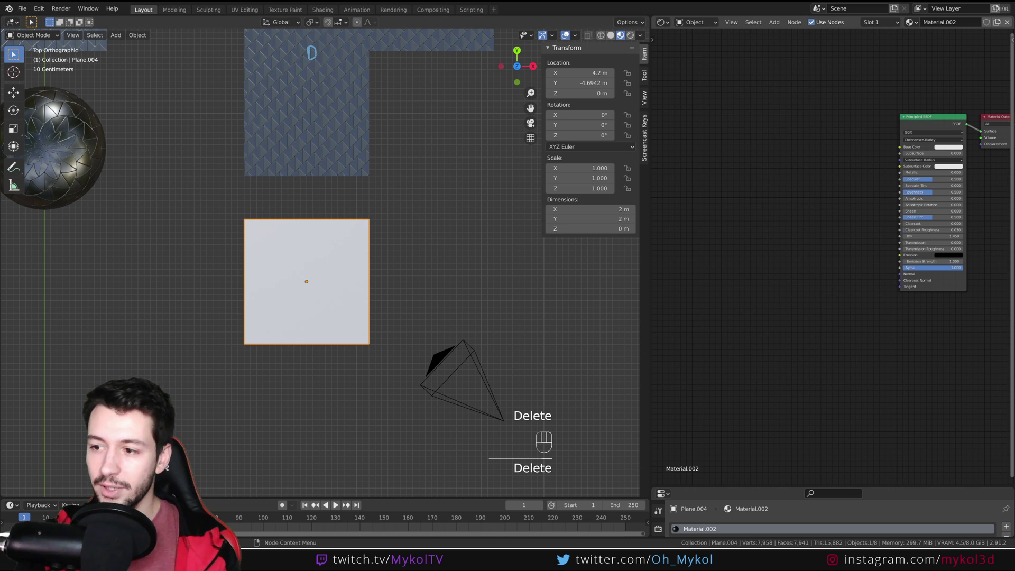
left_click_drag(1012, 148, 793, 148)
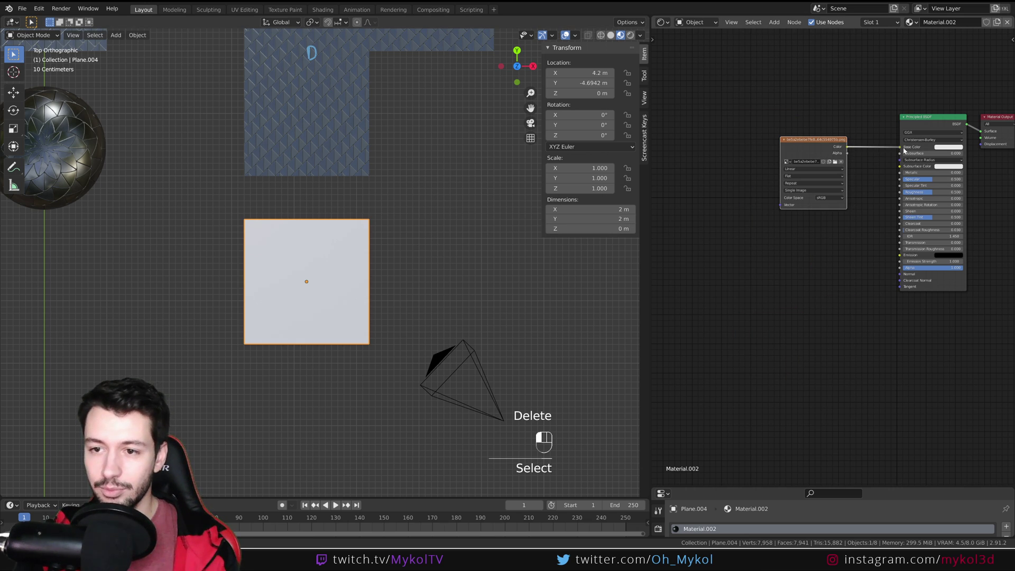
left_click_drag(903, 151, 900, 147)
scroll(318, 296, "up", 5)
middle_click_drag(320, 328, 399, 299, "shift")
scroll(402, 304, "down", 1)
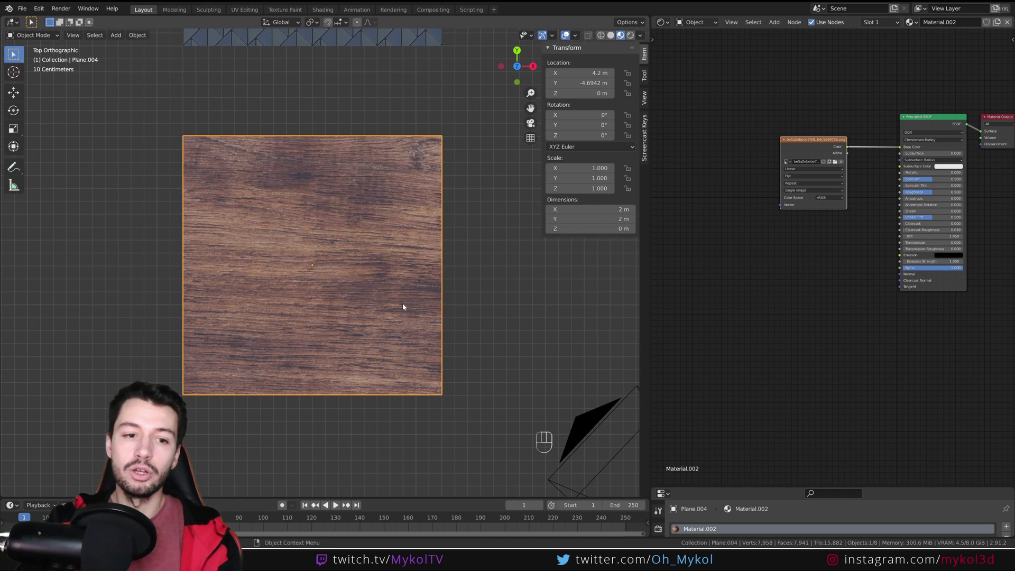
middle_click_drag(385, 353, 360, 356, "shift")
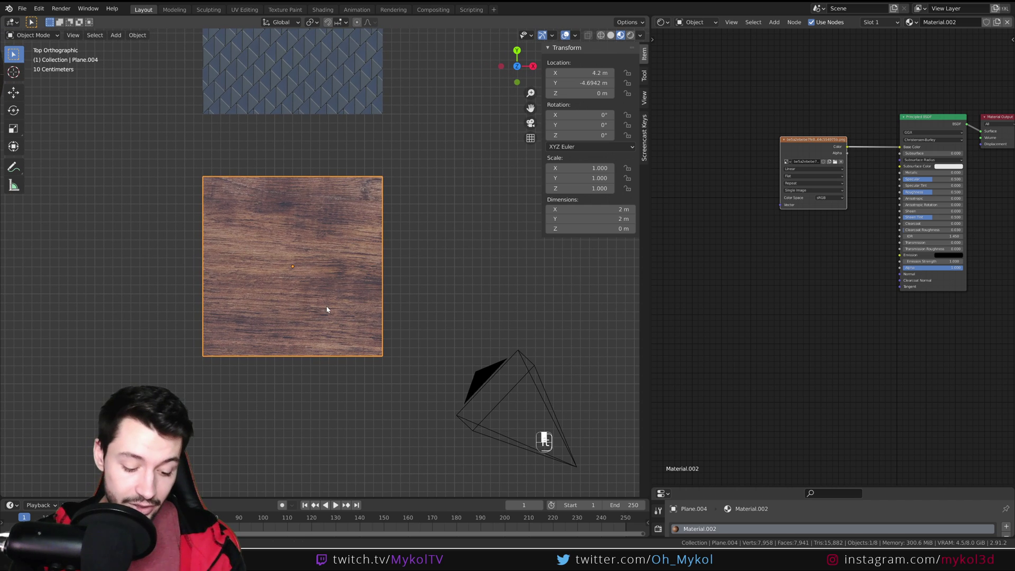
- Duplicate the wood plane 2 m along X so the copy sits edge to edge with it
key("shift+d")
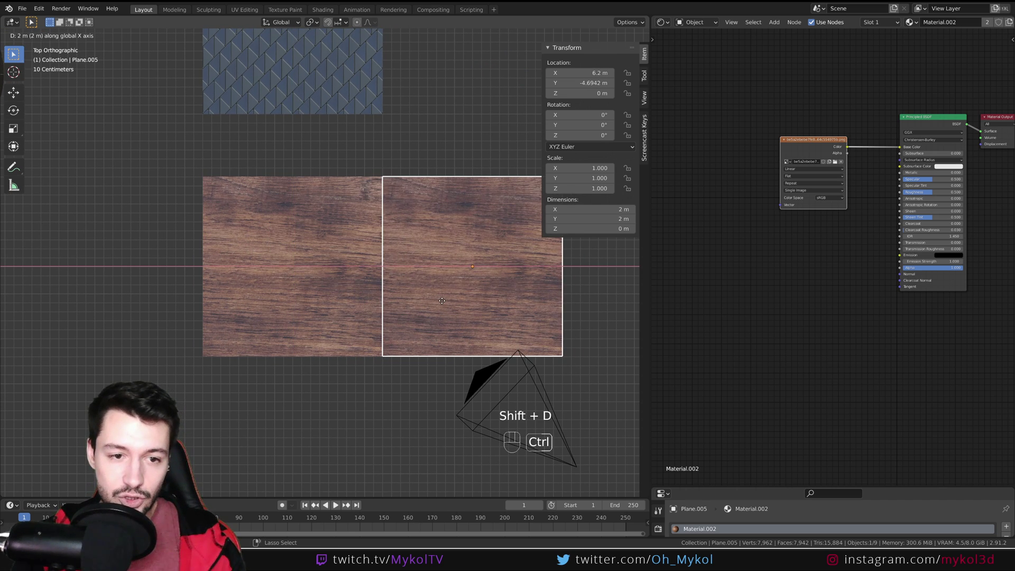
left_click(398, 399)
left_click(399, 399)
scroll(448, 142, "down", 3)
middle_click_drag(373, 74, 360, 143, "shift")
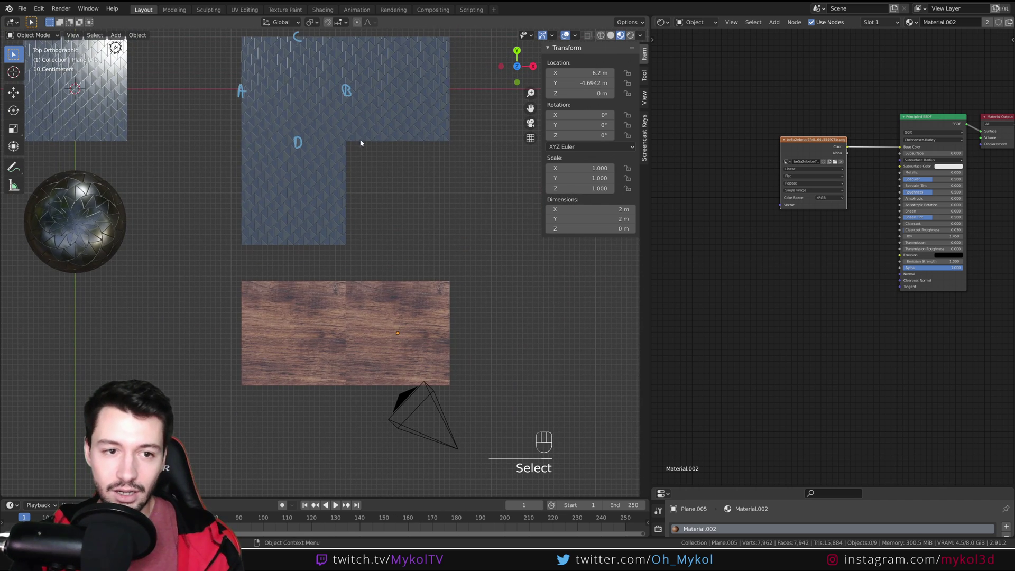
- Duplicate the first wood plane 2 m along negative Y against its lower edge, and view the seams up close
scroll(358, 123, "up", 2)
middle_click_drag(353, 333, 349, 235, "shift")
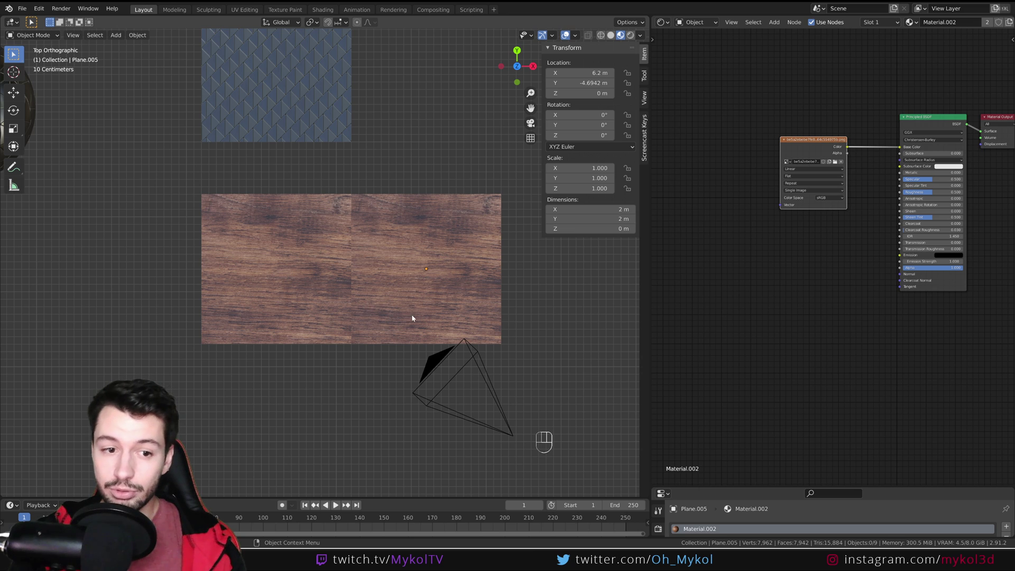
left_click(291, 259)
key("shift+d")
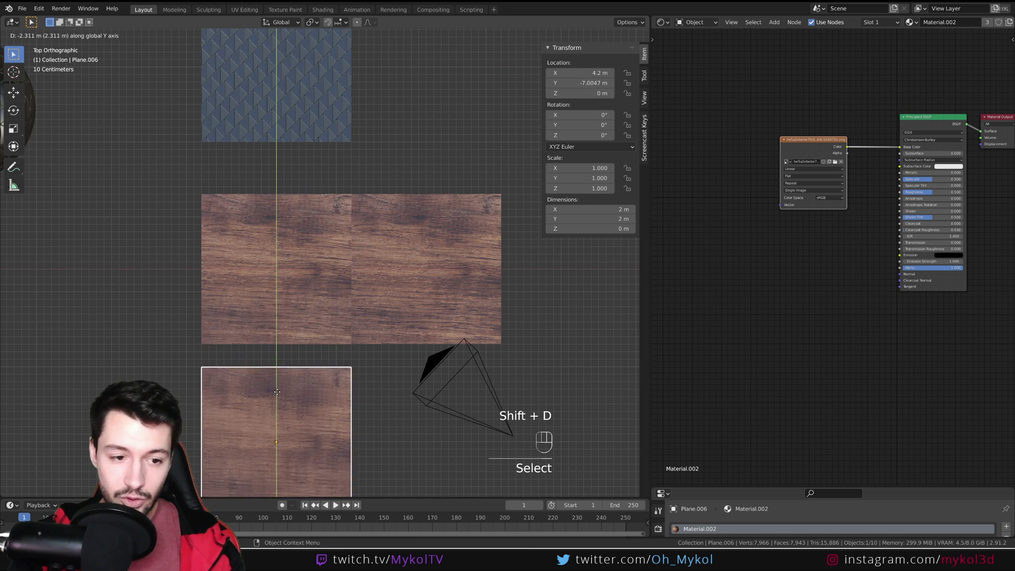
left_click(289, 361)
left_click(354, 390)
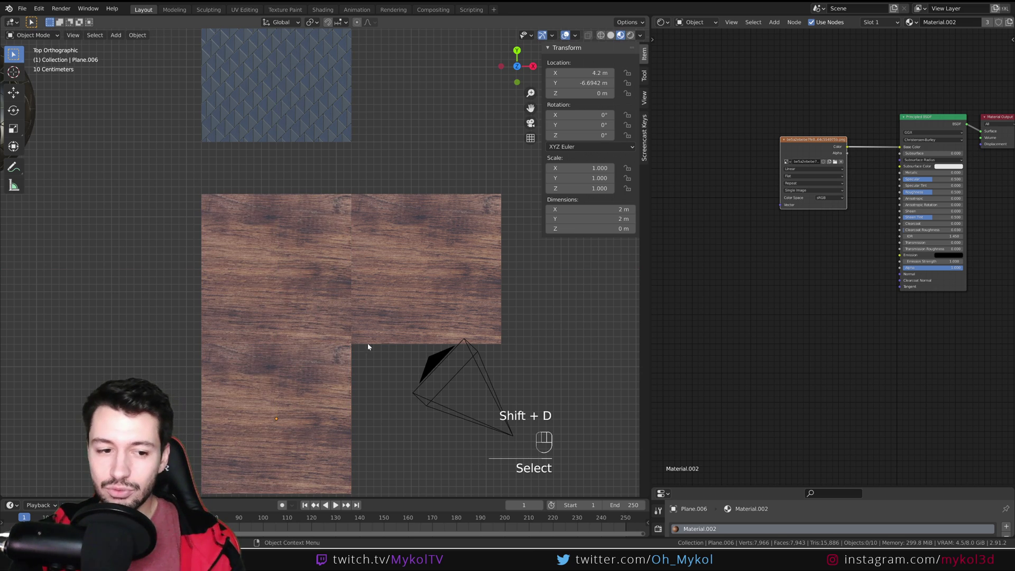
scroll(281, 422, "up", 4)
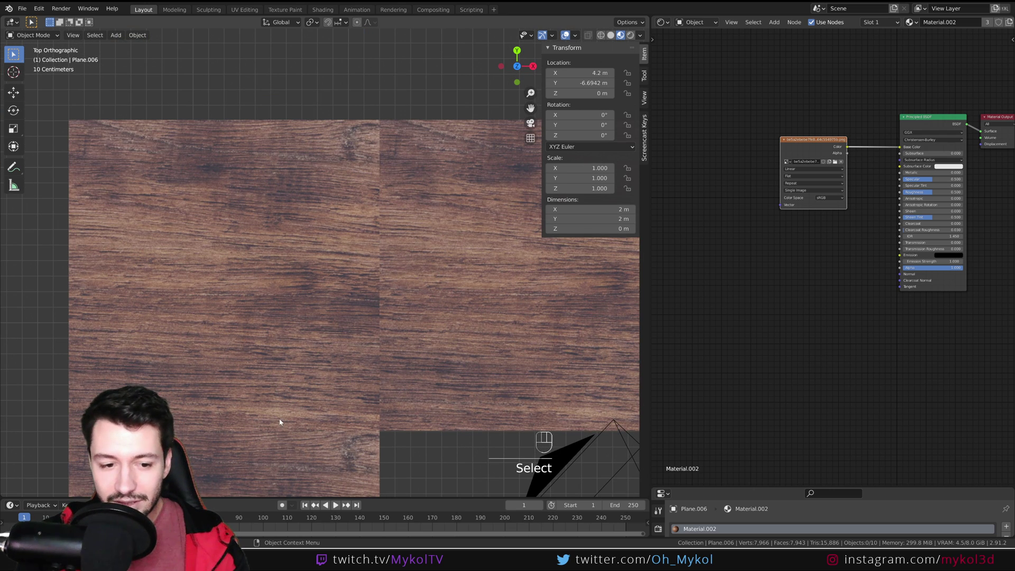
- Inspect the seams between the wood planes up close and compare them with the whole tiled layout
scroll(274, 434, "up", 2)
middle_click_drag(220, 438, 260, 290, "shift")
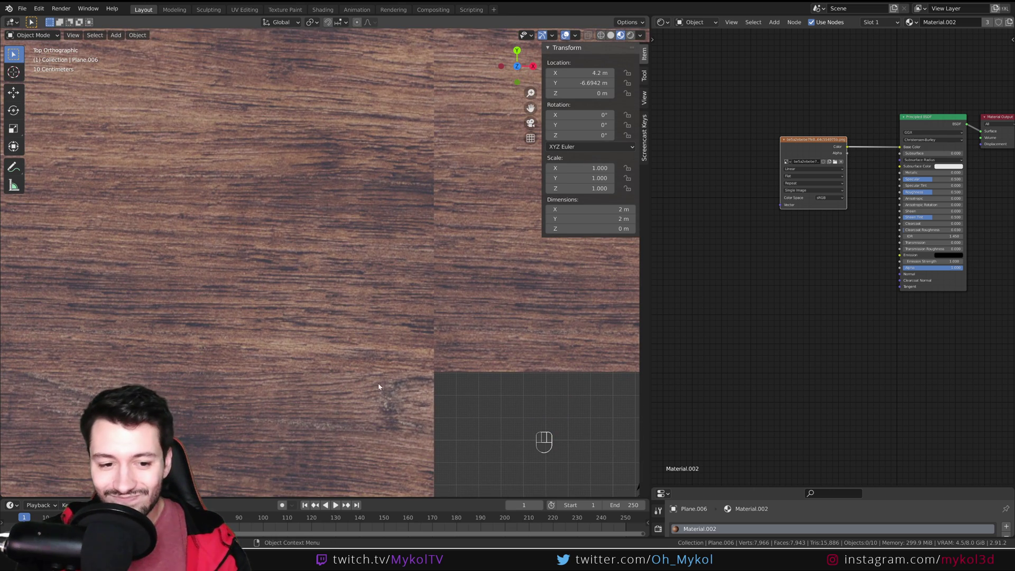
scroll(332, 379, "down", 4)
middle_click_drag(380, 288, 338, 333, "shift")
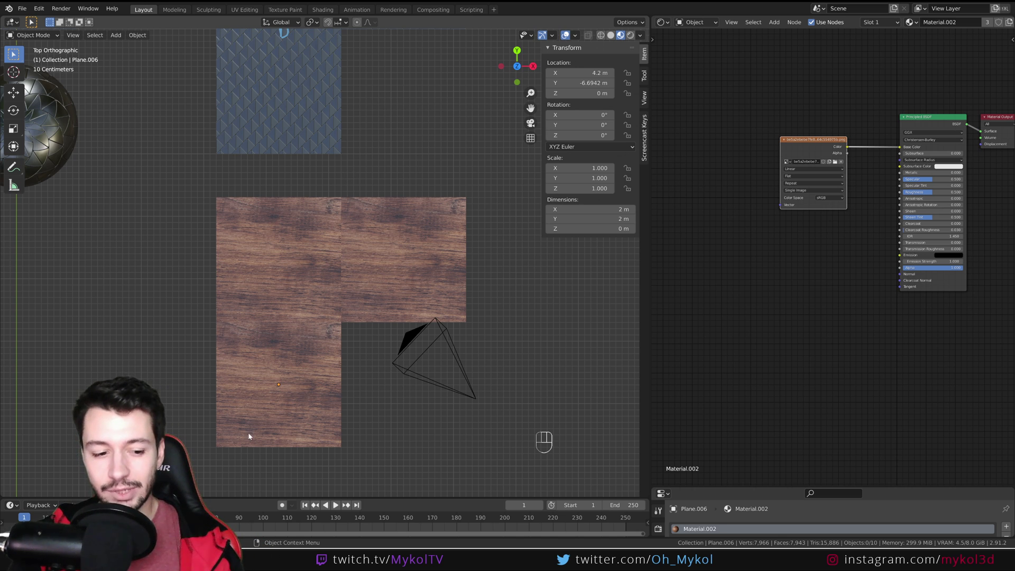
- Switch to the CC0 Textures site in the browser, search for wood, and examine the Wood 049 texture page and its tiled preview
key("alt+Tab")
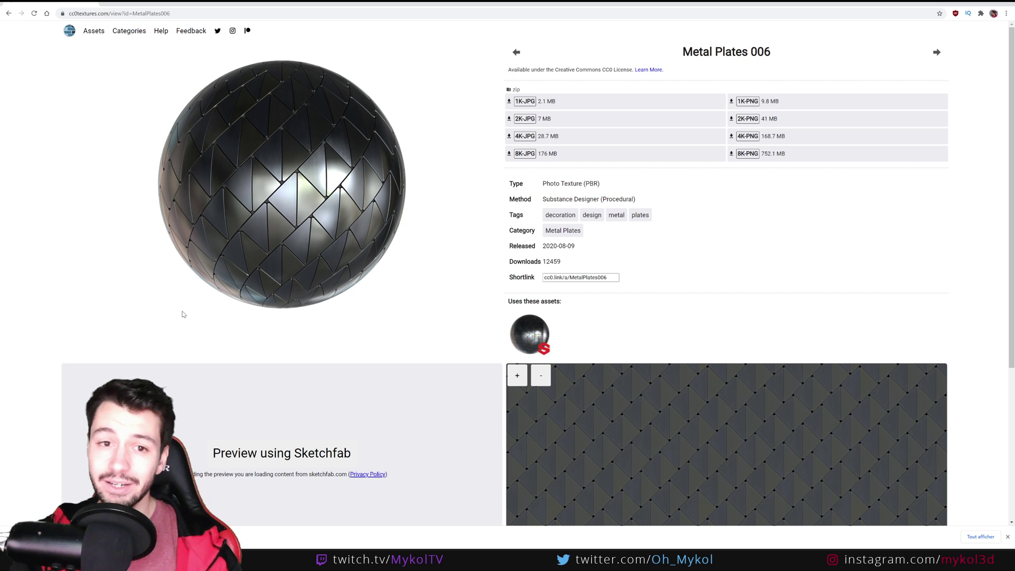
key("alt+Left")
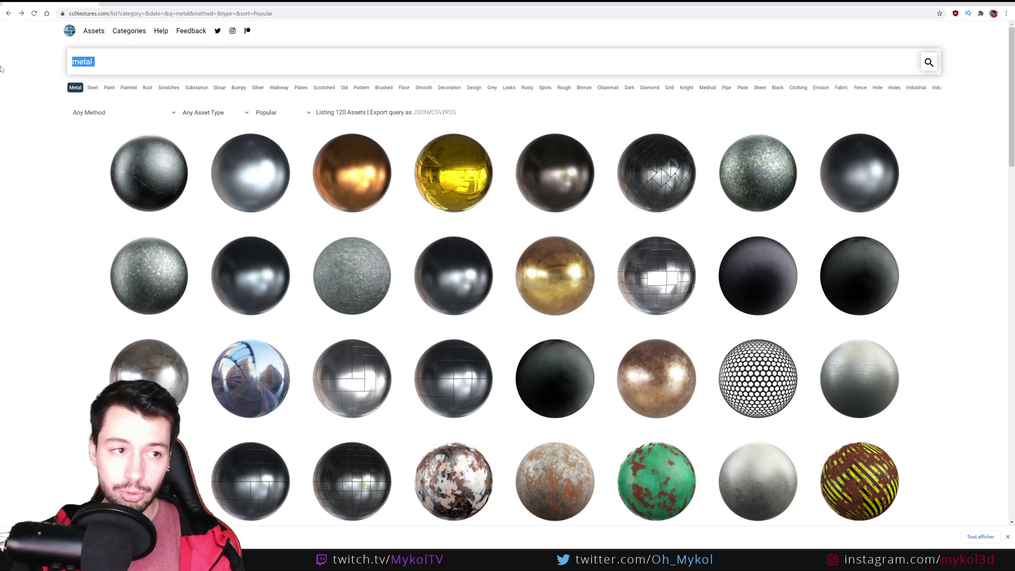
type("wood")
key("Return")
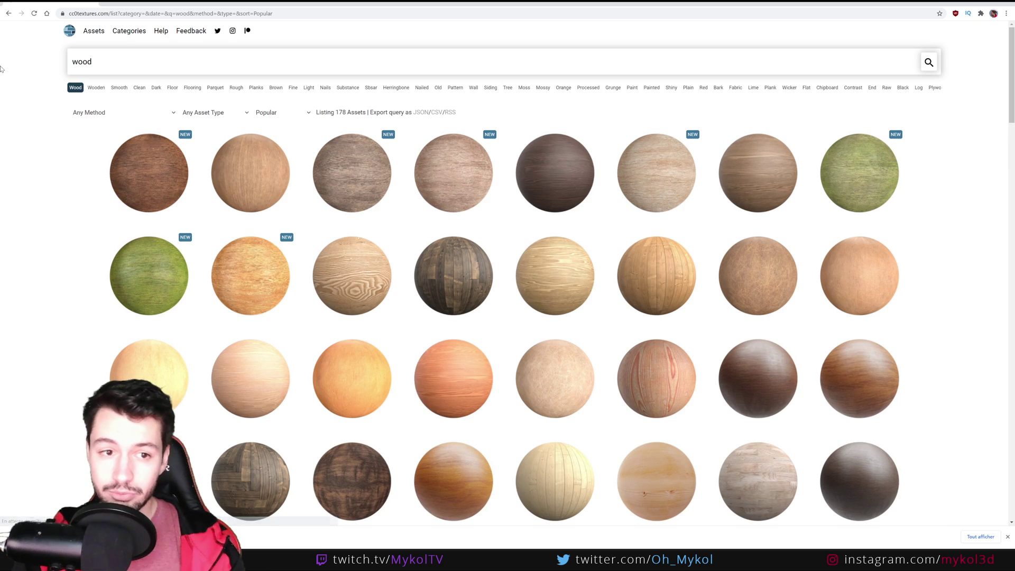
left_click(747, 193)
scroll(945, 216, "down", 4)
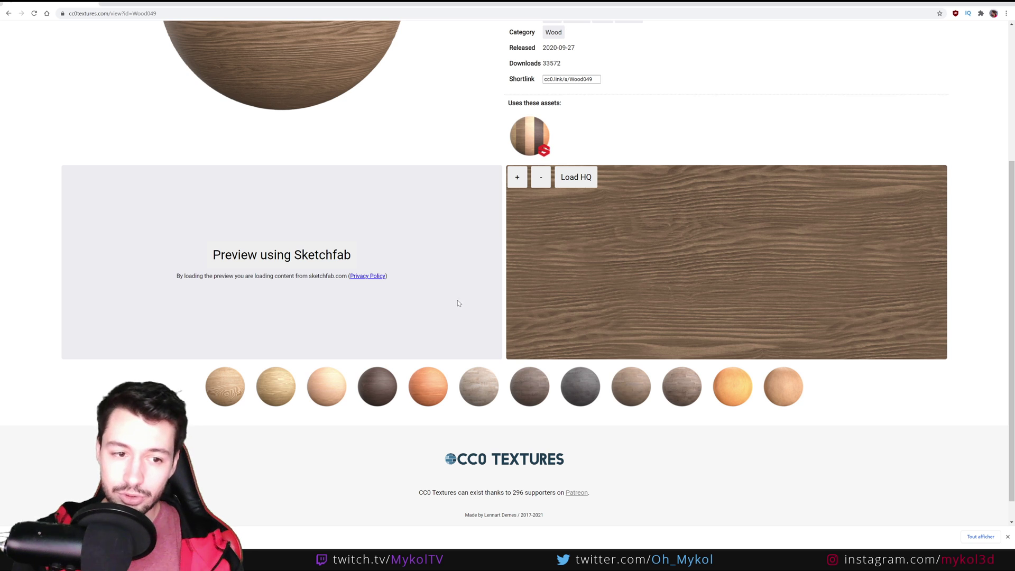
scroll(377, 317, "up", 4)
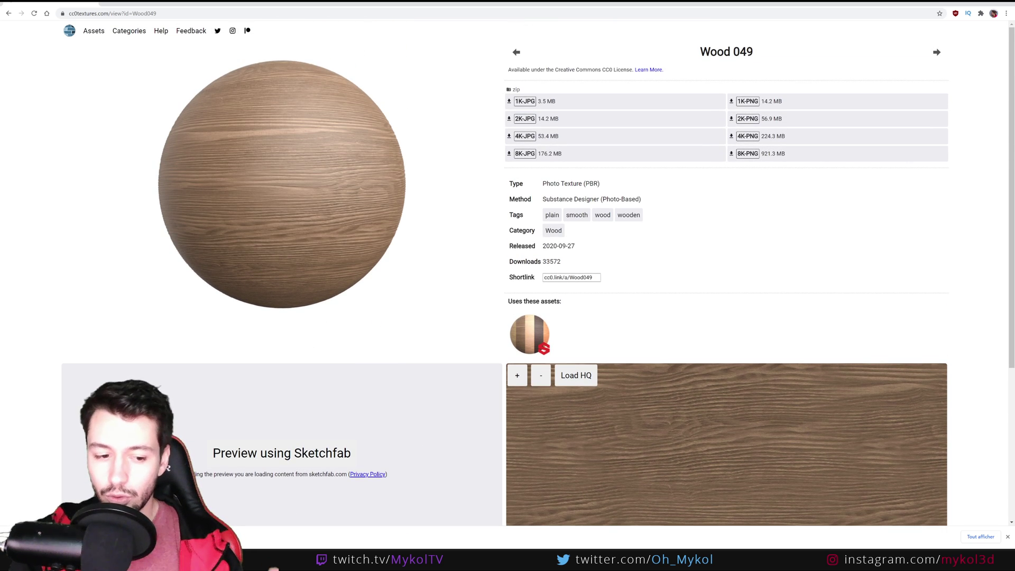
key("alt+Tab")
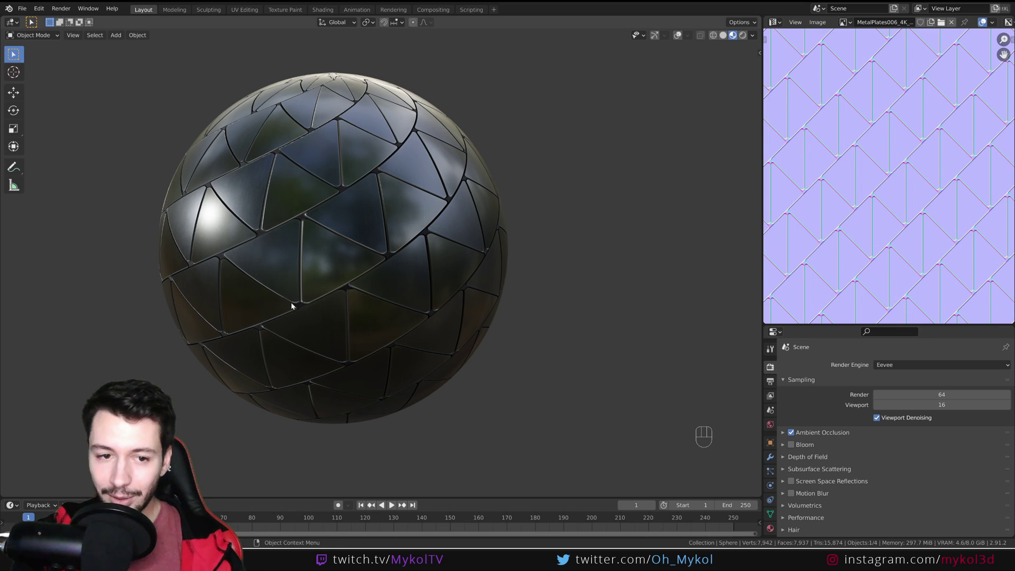
scroll(291, 303, "down", 10)
scroll(293, 304, "down", 2)
scroll(294, 311, "up", 10)
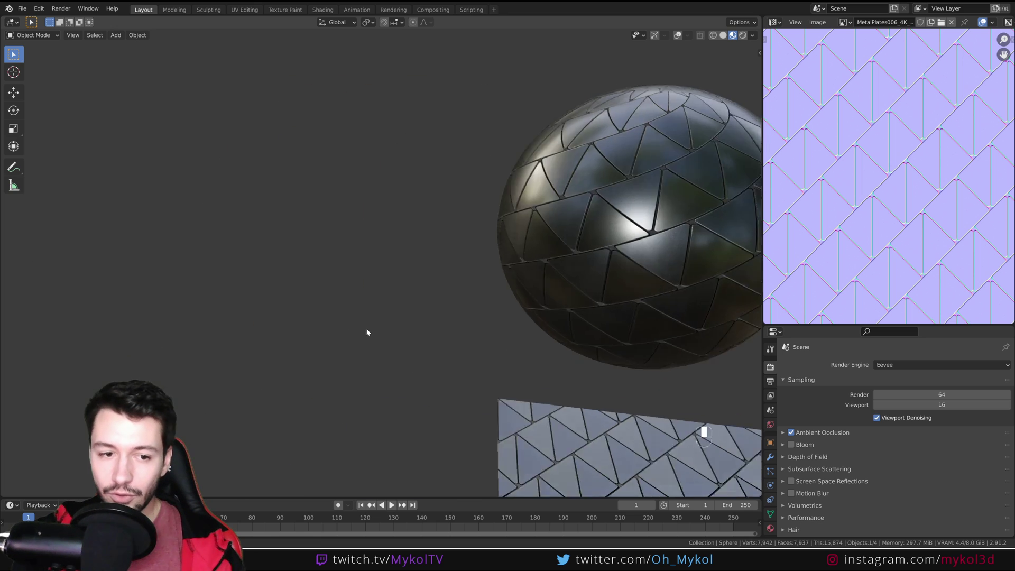
left_click(660, 247)
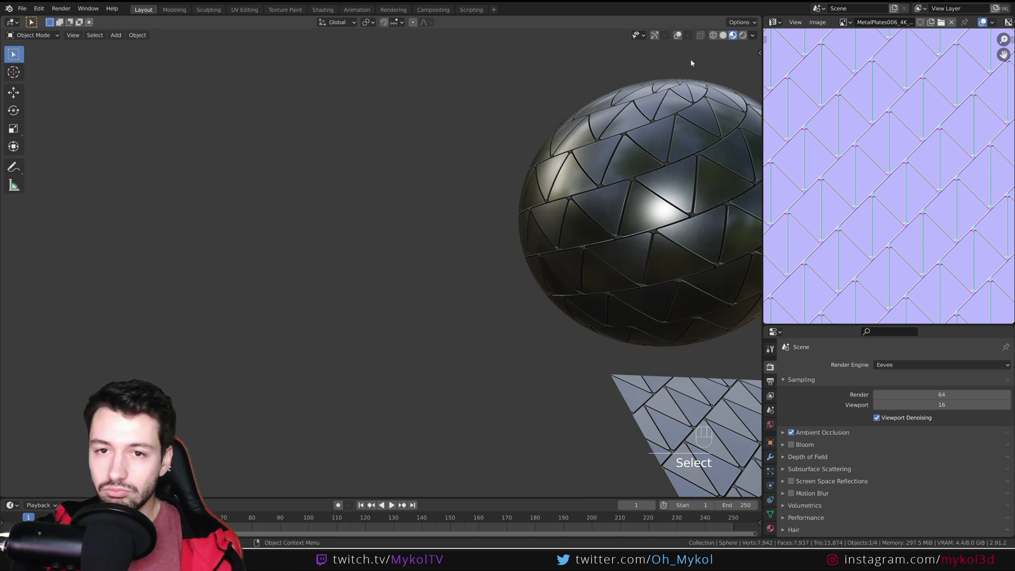
- Switch to the Blender window containing the wood planes and select the metal plates sphere to show its material nodes
key("alt+Tab")
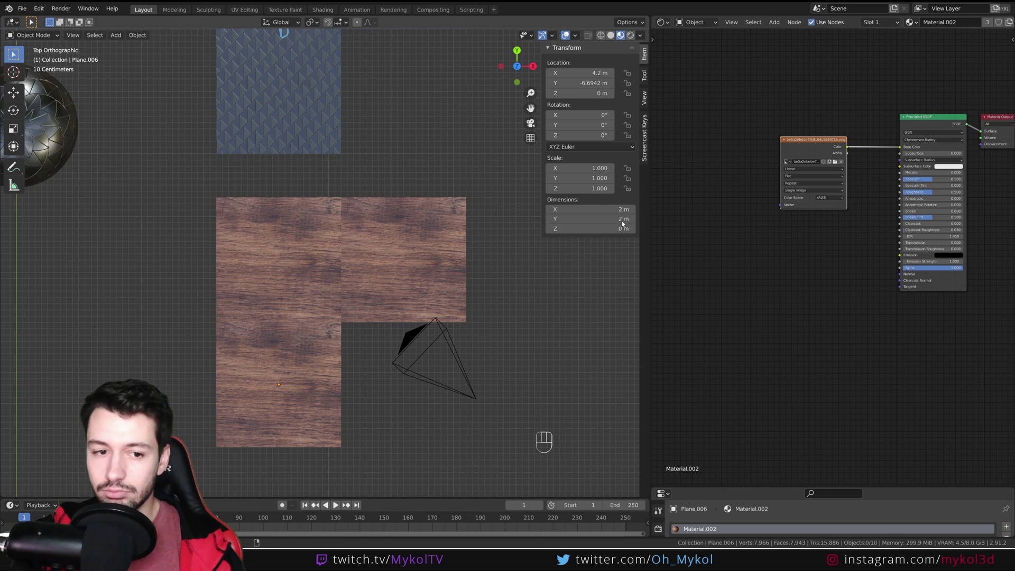
middle_click_drag(120, 187, 372, 334, "shift")
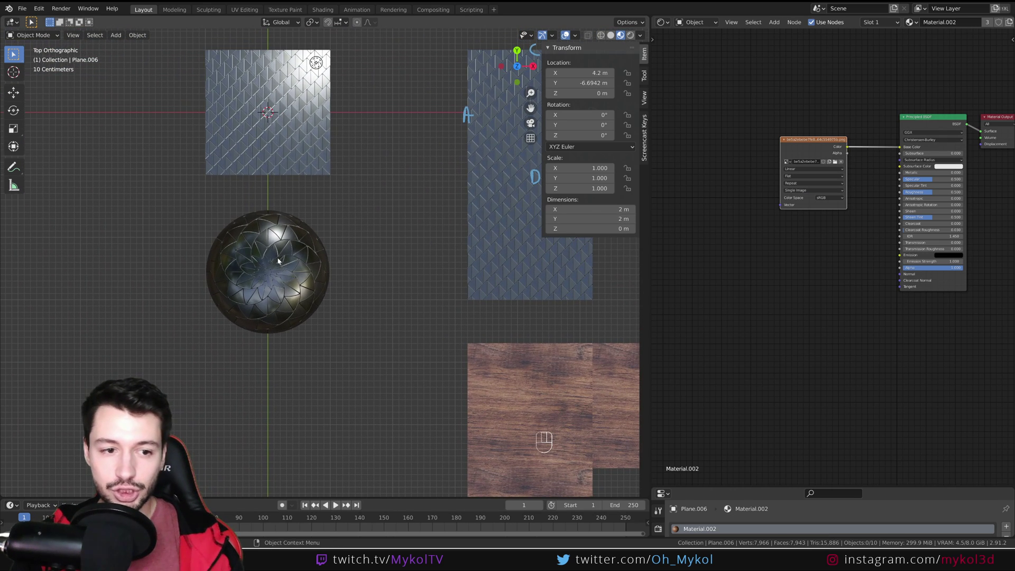
left_click(268, 270)
middle_click_drag(711, 217, 706, 291)
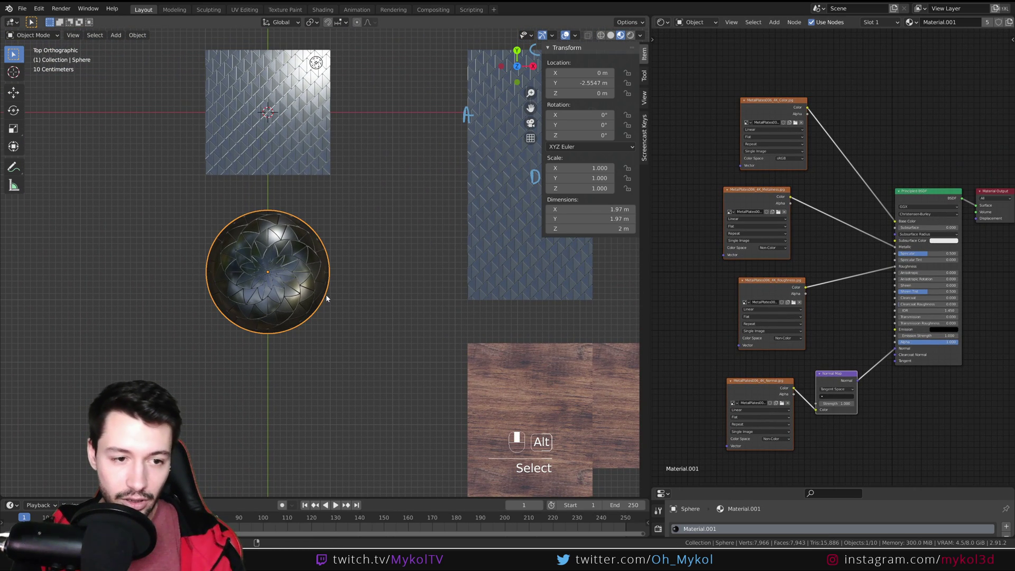
middle_click_drag(329, 296, 344, 233)
scroll(343, 232, "up", 3)
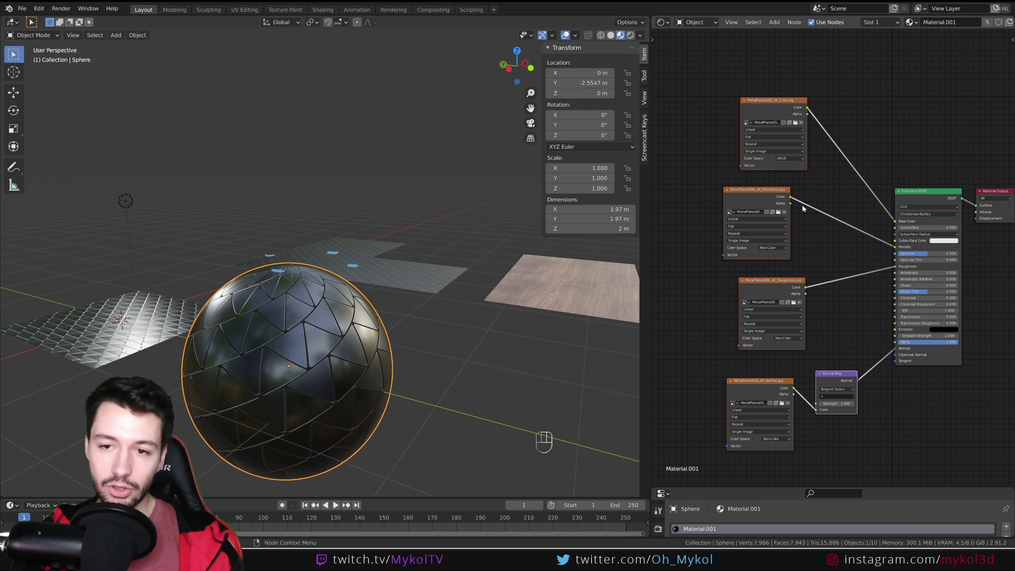
- Spread the image texture and Normal Map nodes farther from the Principled BSDF, and inspect the metal sphere up close
middle_click_drag(800, 180, 821, 196)
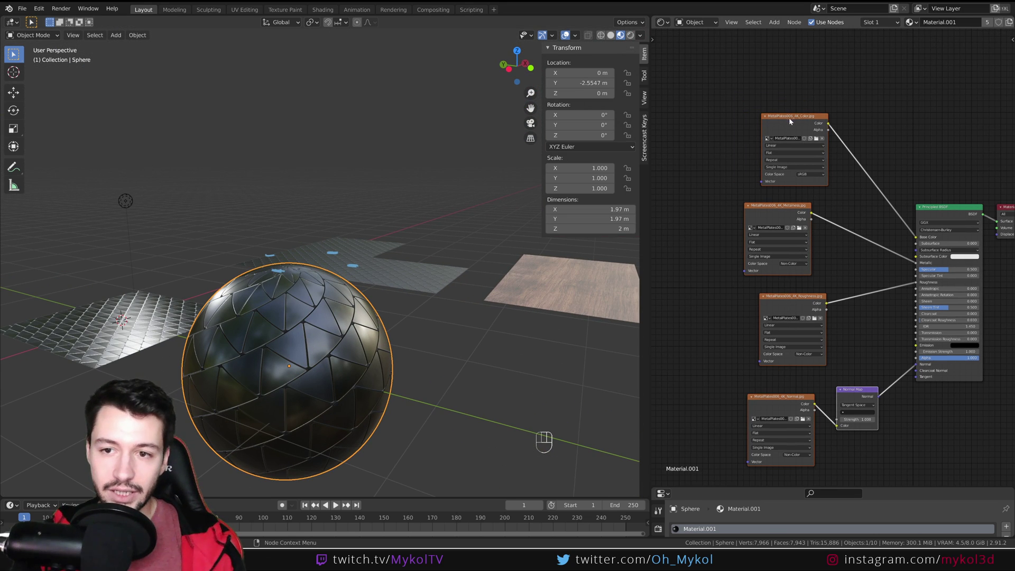
left_click_drag(789, 117, 757, 63)
left_click(765, 90)
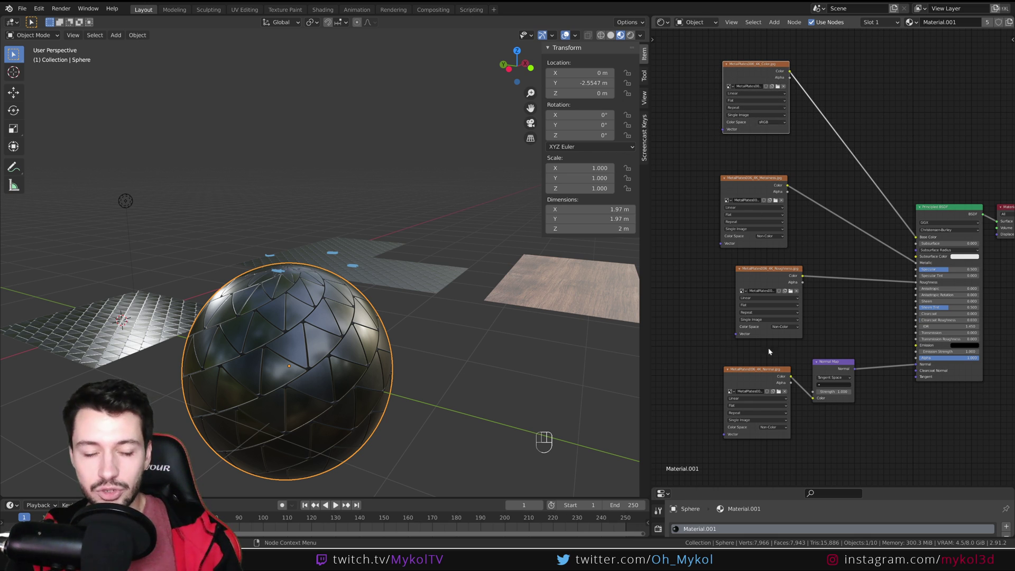
middle_click_drag(403, 347, 226, 366)
scroll(226, 366, "up", 6)
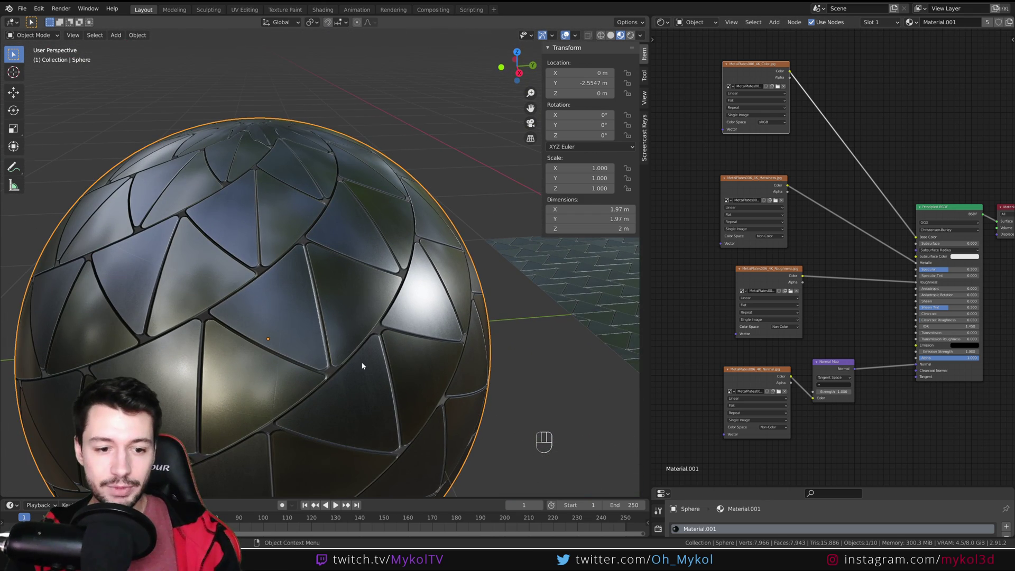